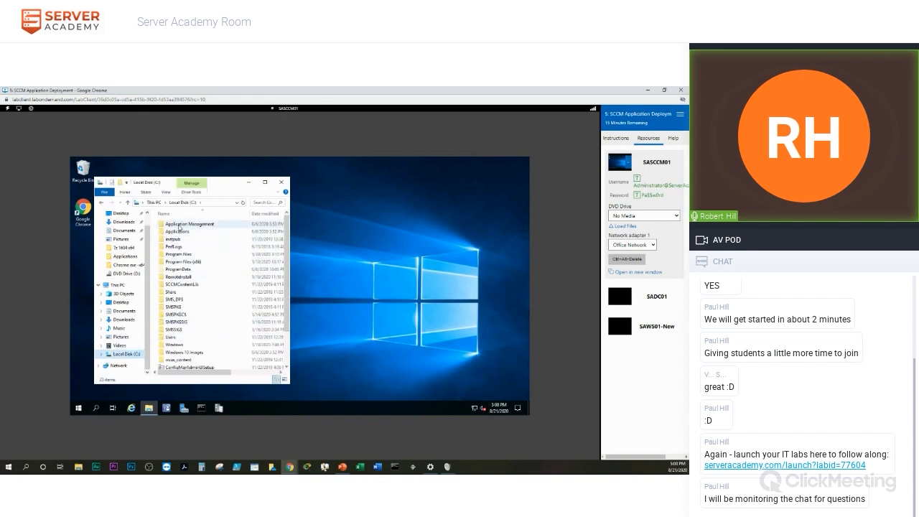
Open Chrome Meta_Commands in Notepad from Application Management > Software > Chrome exe -x64.
{"action": "double_click", "coordinate": [196, 225]}
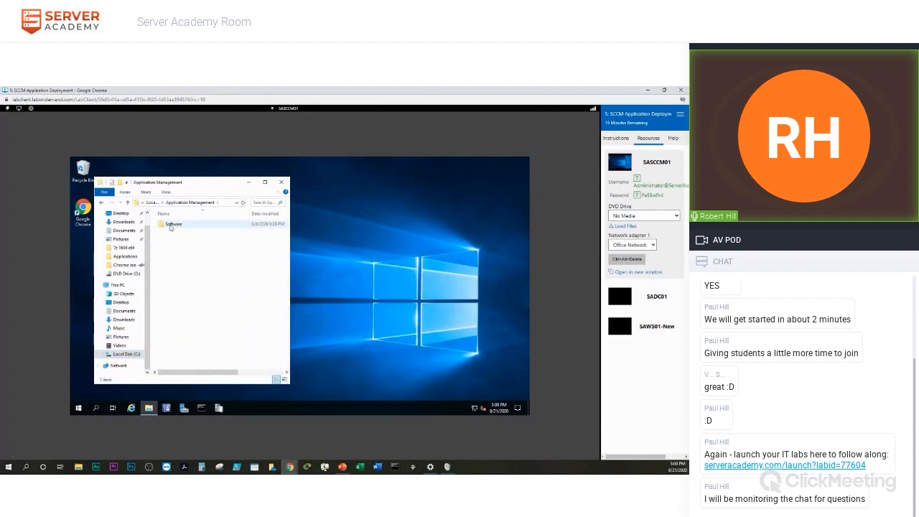
{"action": "double_click", "coordinate": [171, 225]}
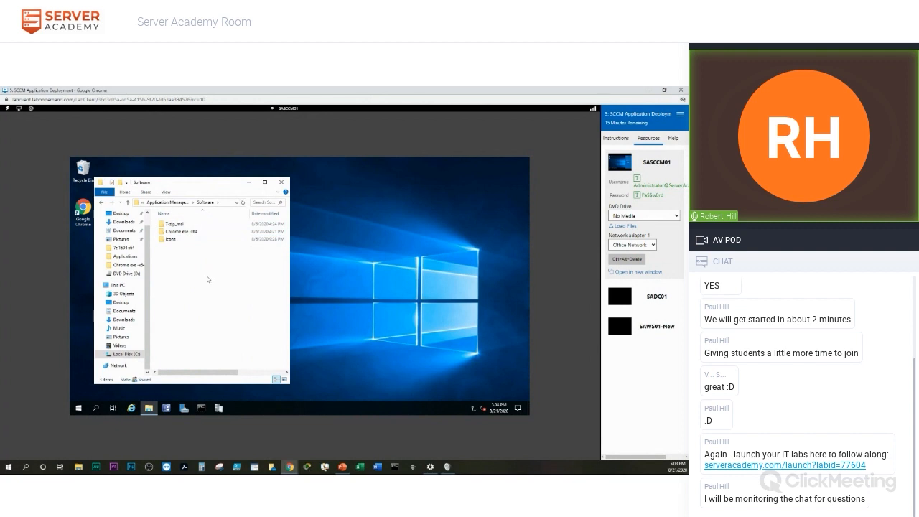
{"action": "double_click", "coordinate": [183, 233]}
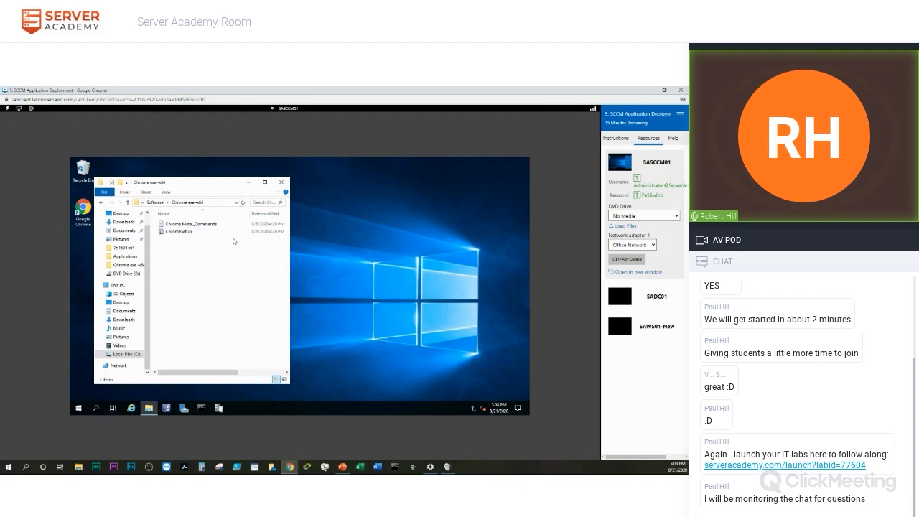
{"action": "double_click", "coordinate": [184, 225]}
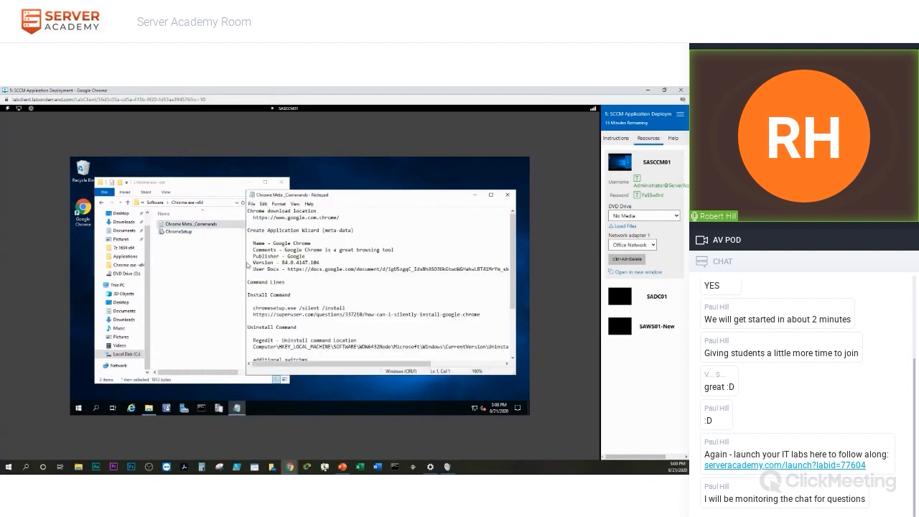
Narrow the Notepad window and scroll the notes down to the Uninstall and Verify sections.
{"action": "left_click_drag", "start_coordinate": [247, 268], "coordinate": [353, 274]}
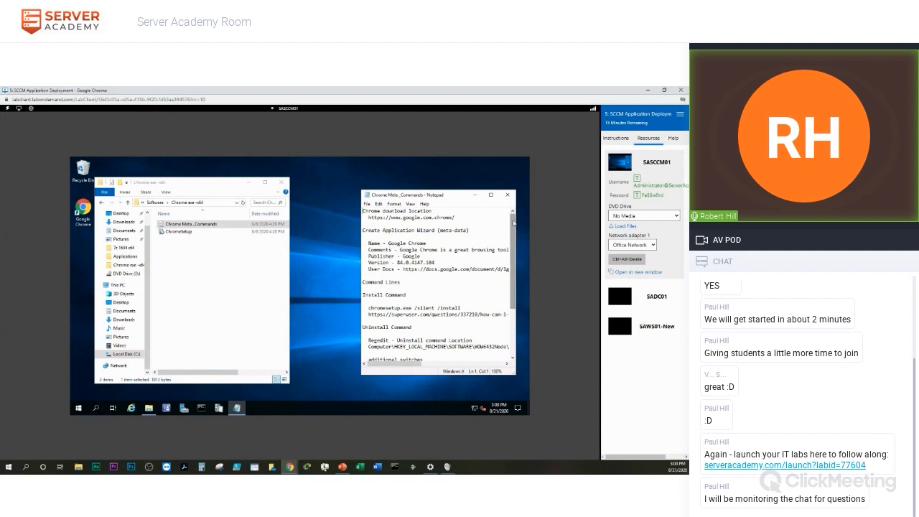
{"action": "left_click_drag", "start_coordinate": [512, 228], "coordinate": [511, 261]}
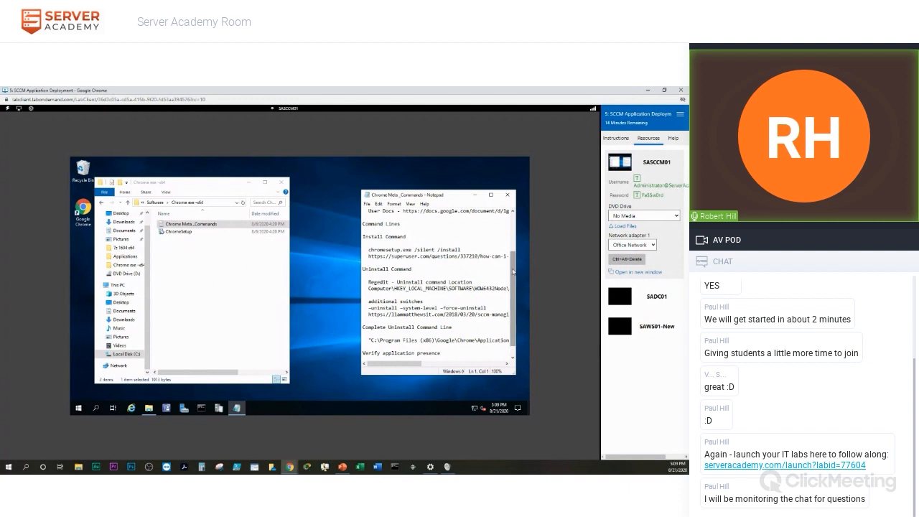
{"action": "left_click_drag", "start_coordinate": [512, 272], "coordinate": [515, 282]}
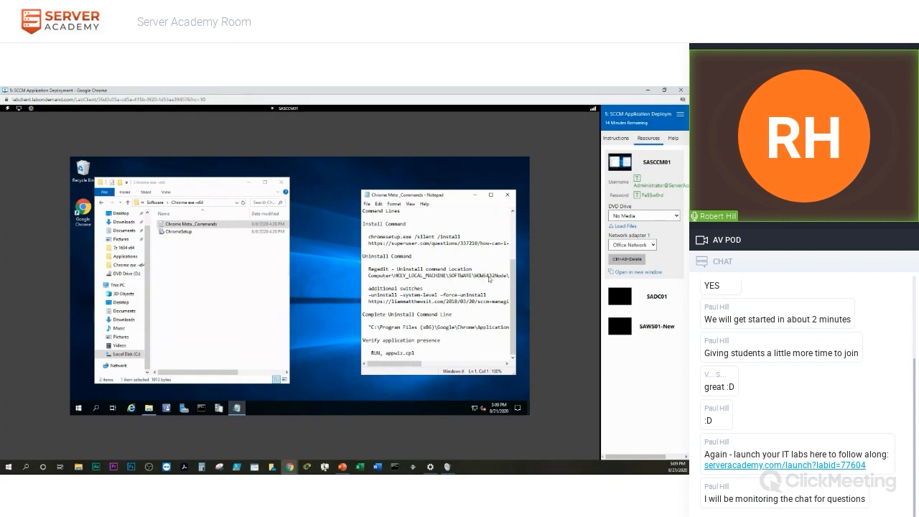
{"action": "left_click_drag", "start_coordinate": [405, 365], "coordinate": [445, 371]}
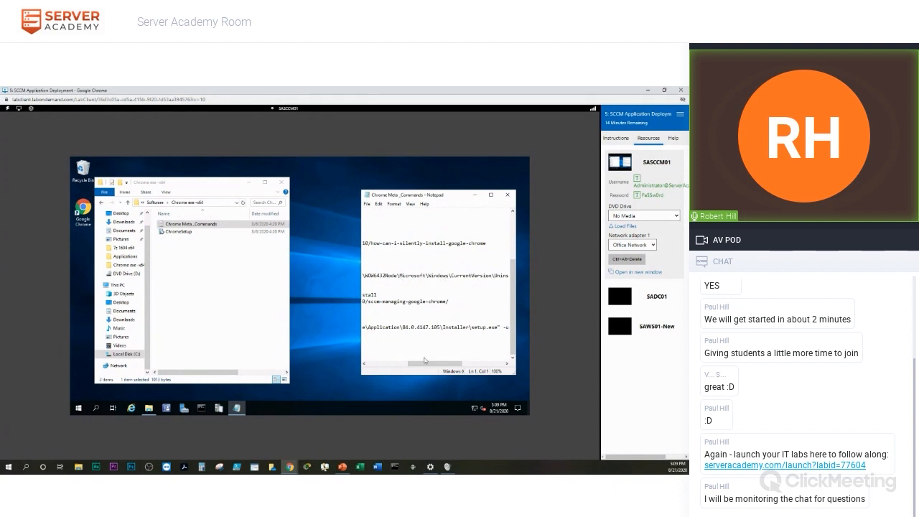
{"action": "left_click_drag", "start_coordinate": [425, 363], "coordinate": [375, 371]}
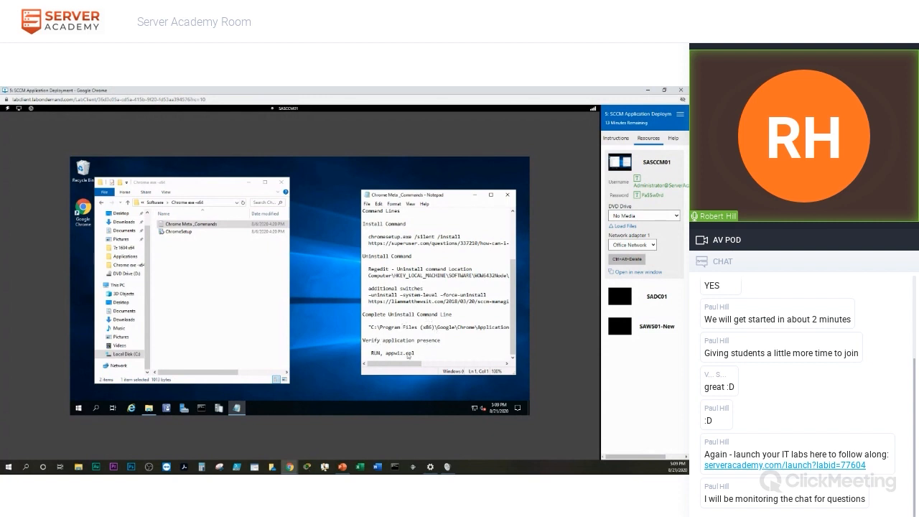
{"action": "left_click_drag", "start_coordinate": [395, 364], "coordinate": [443, 362]}
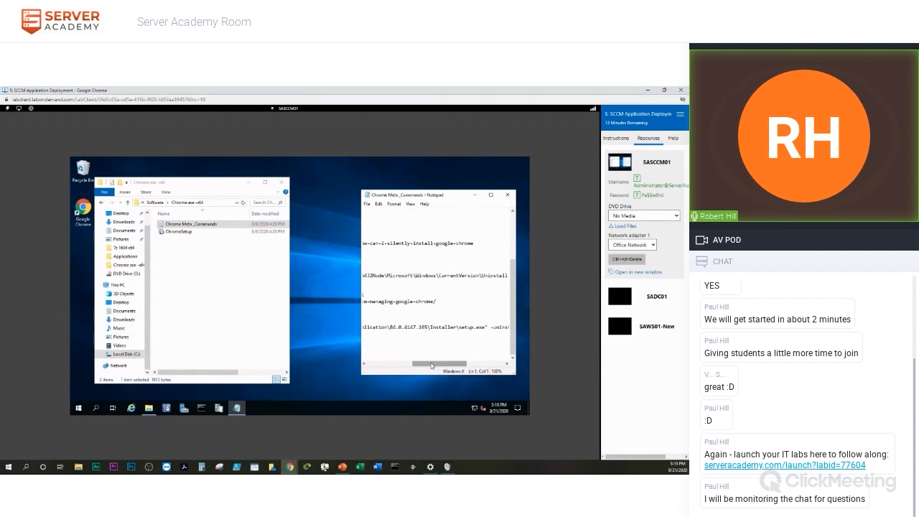
{"action": "left_click_drag", "start_coordinate": [431, 365], "coordinate": [355, 370]}
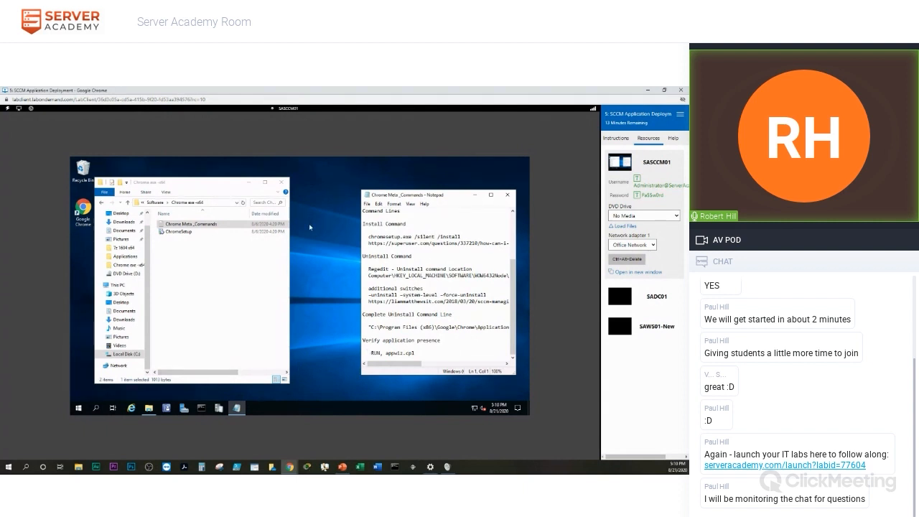
{"action": "left_click_drag", "start_coordinate": [456, 194], "coordinate": [446, 194]}
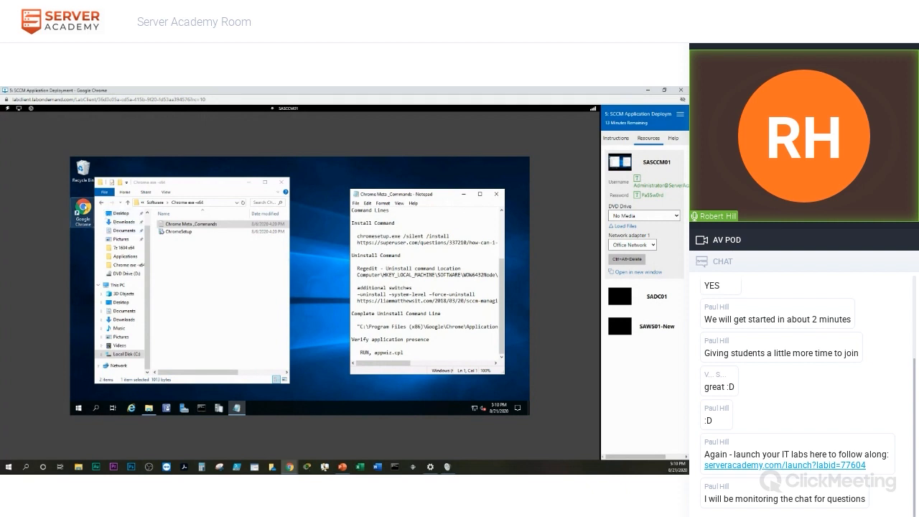
{"action": "left_click_drag", "start_coordinate": [209, 182], "coordinate": [235, 182]}
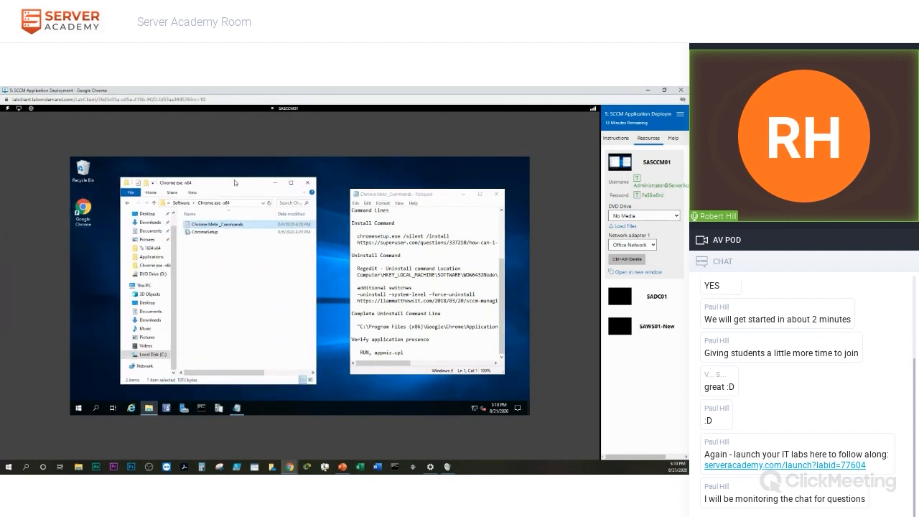
Minimize File Explorer and launch Google Chrome in a restored window left of the notes.
{"action": "left_click", "coordinate": [275, 183]}
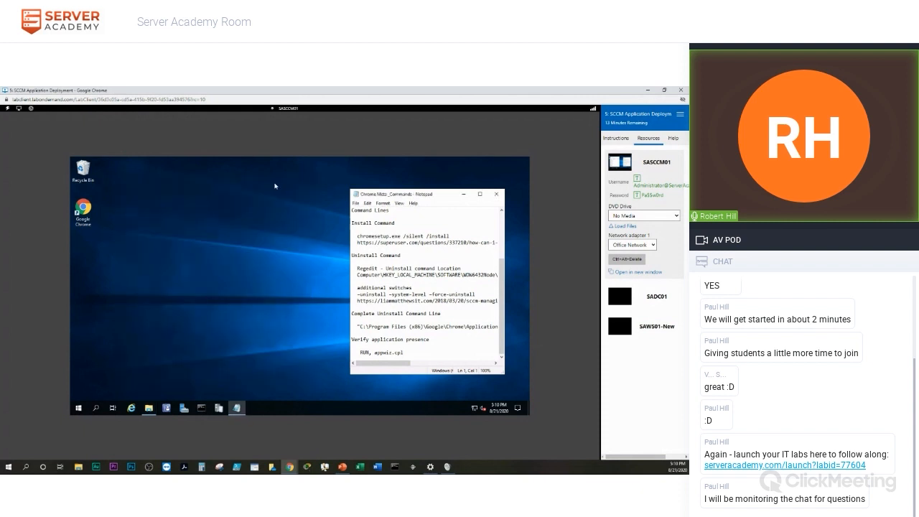
{"action": "left_click", "coordinate": [86, 211]}
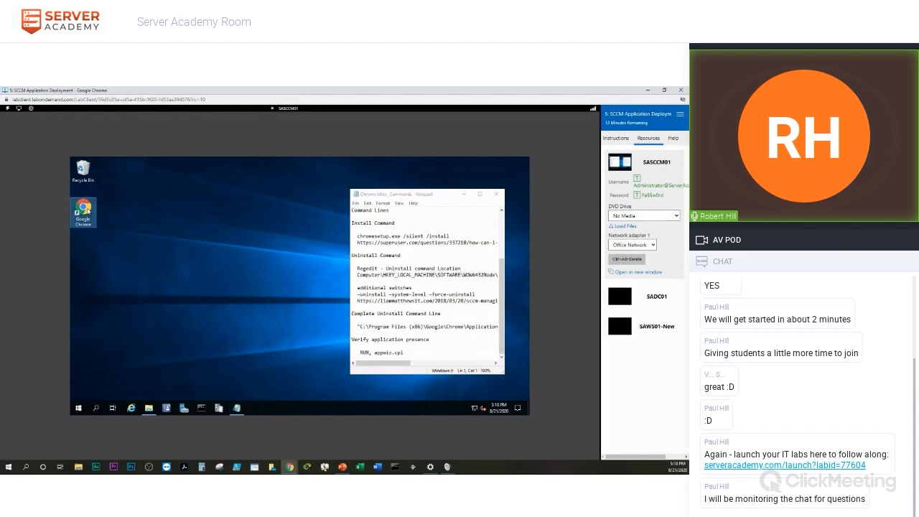
{"action": "double_click", "coordinate": [86, 210]}
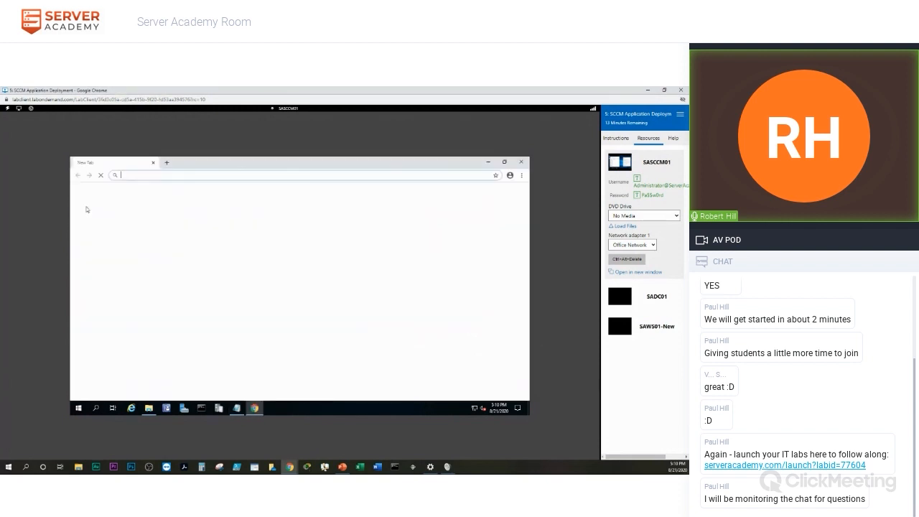
{"action": "left_click", "coordinate": [505, 163]}
{"action": "left_click_drag", "start_coordinate": [369, 170], "coordinate": [196, 173]}
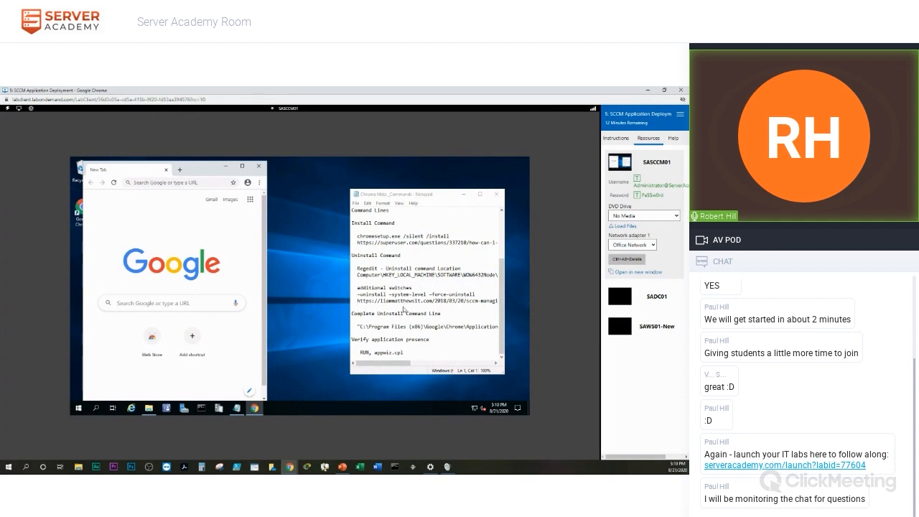
Copy the superuser.com silent-install link from the notes and load it in Chrome.
{"action": "mouse_move", "coordinate": [403, 362]}
{"action": "left_mouse_down"}
{"action": "mouse_move", "coordinate": [409, 368]}
{"action": "mouse_move", "coordinate": [398, 369]}
{"action": "left_mouse_up"}
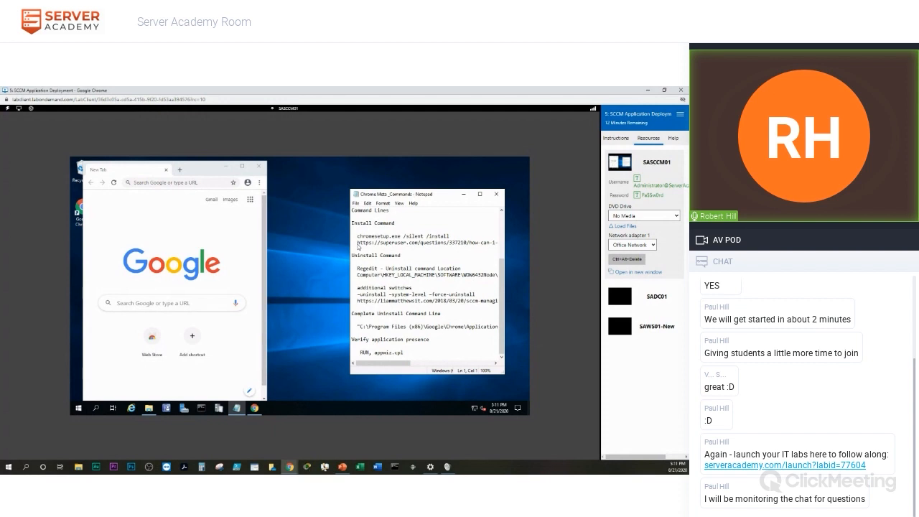
{"action": "left_click_drag", "start_coordinate": [358, 247], "coordinate": [496, 246]}
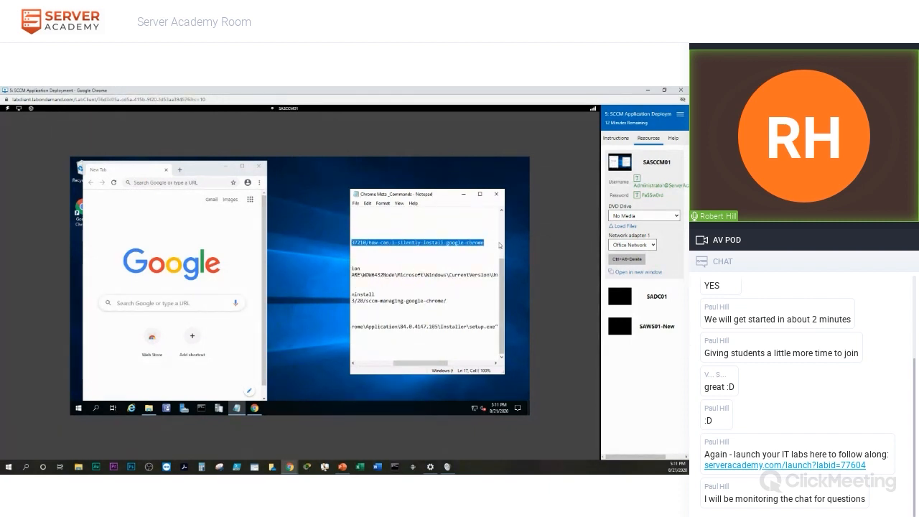
{"action": "left_click", "coordinate": [141, 184]}
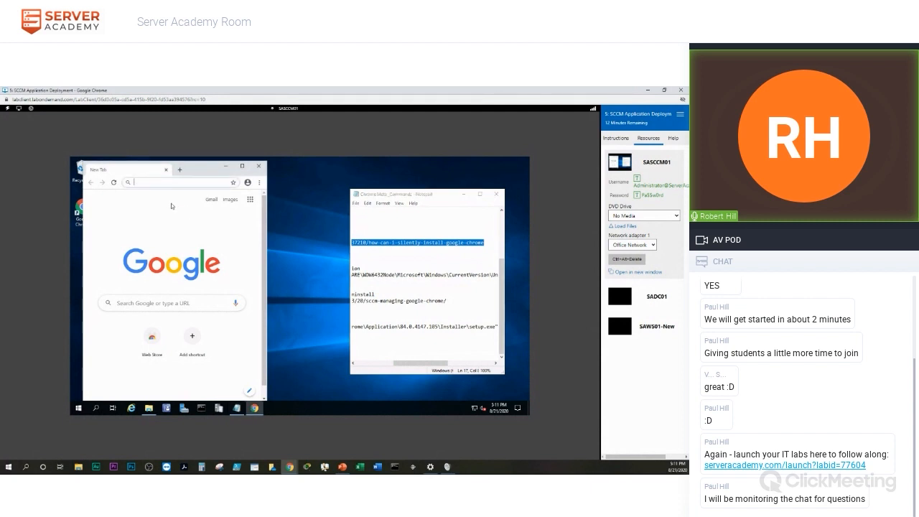
{"action": "type", "text": "https://superuser.com/questions/37210/how-can-i-silently-install-google-chrome"}
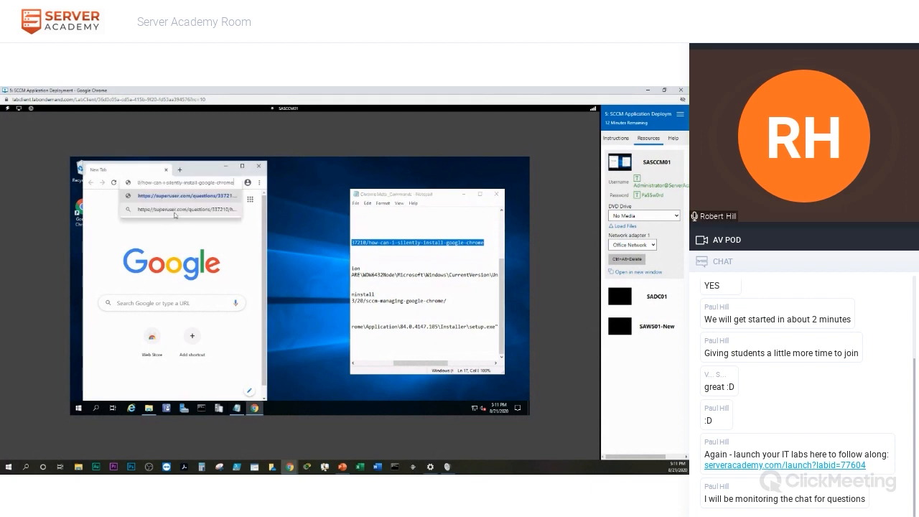
{"action": "key", "text": "Return"}
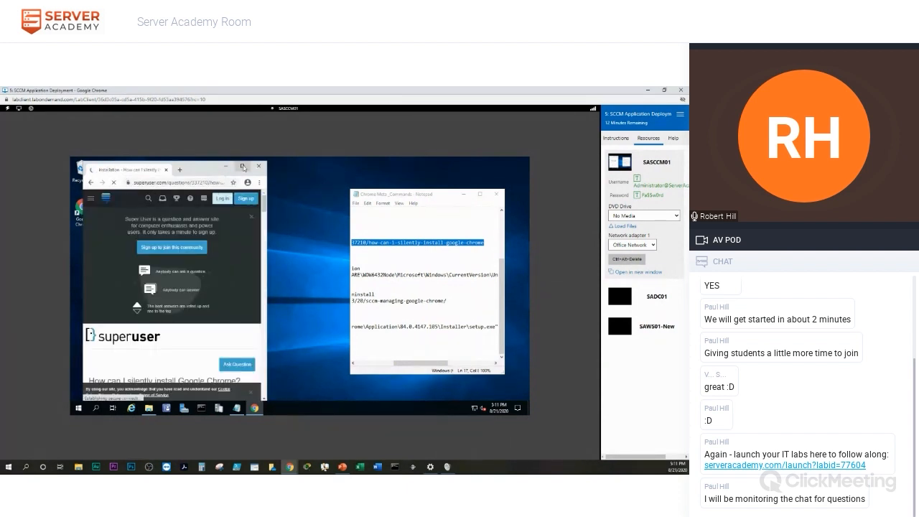
Maximize Chrome, read the answers giving the /silent /install switches, then minimize the browser.
{"action": "left_click", "coordinate": [242, 166]}
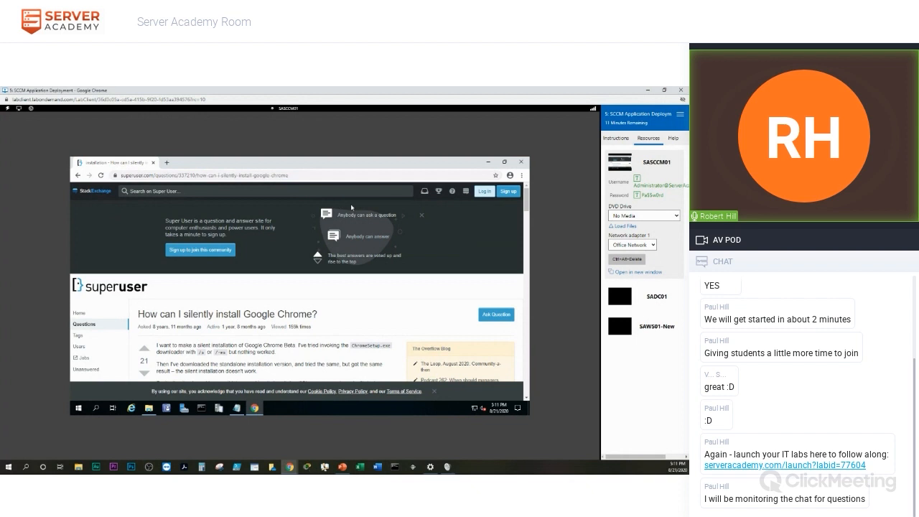
{"action": "scroll", "coordinate": [475, 227], "scroll_direction": "down", "scroll_amount": 4}
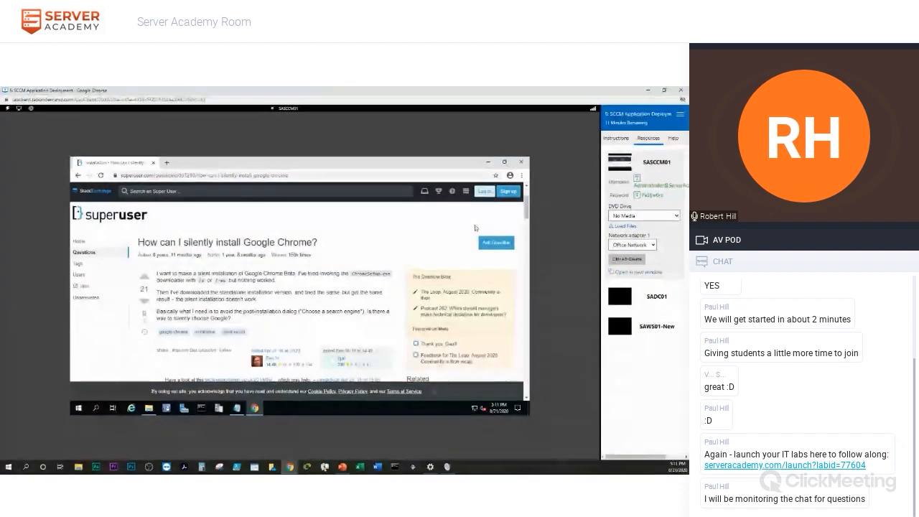
{"action": "scroll", "coordinate": [378, 267], "scroll_direction": "down", "scroll_amount": 5}
{"action": "scroll", "coordinate": [378, 267], "scroll_direction": "up", "scroll_amount": 3}
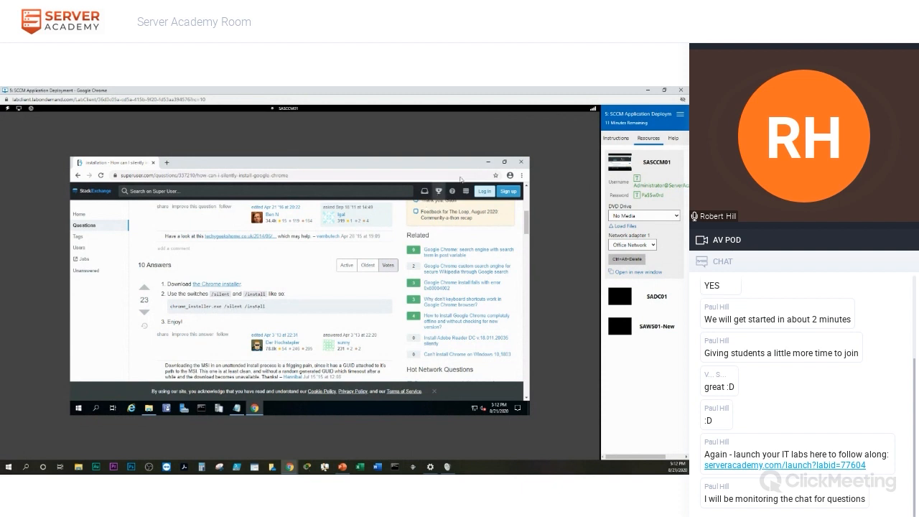
{"action": "left_click", "coordinate": [488, 164]}
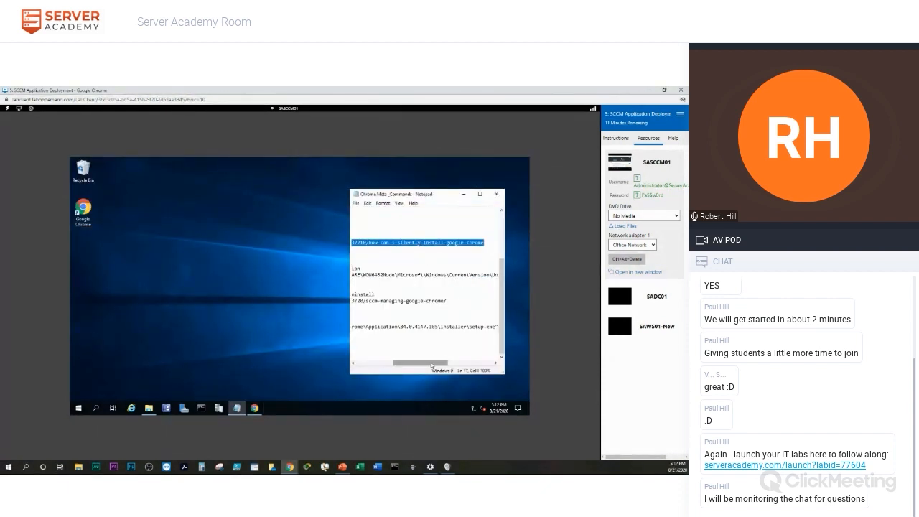
Extend the lab 15 minutes, copy the liammatthewsit.com link, and open a new Chrome tab.
{"action": "left_click_drag", "start_coordinate": [430, 365], "coordinate": [380, 366]}
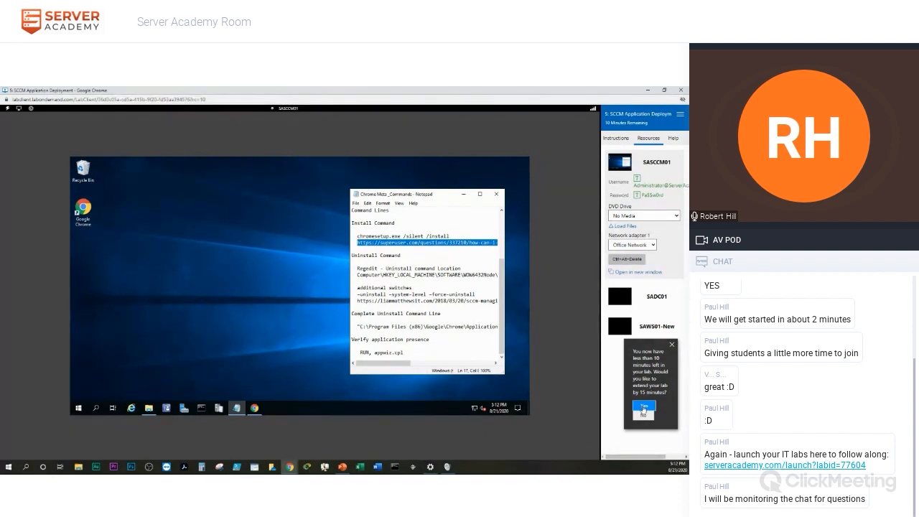
{"action": "left_click", "coordinate": [643, 406]}
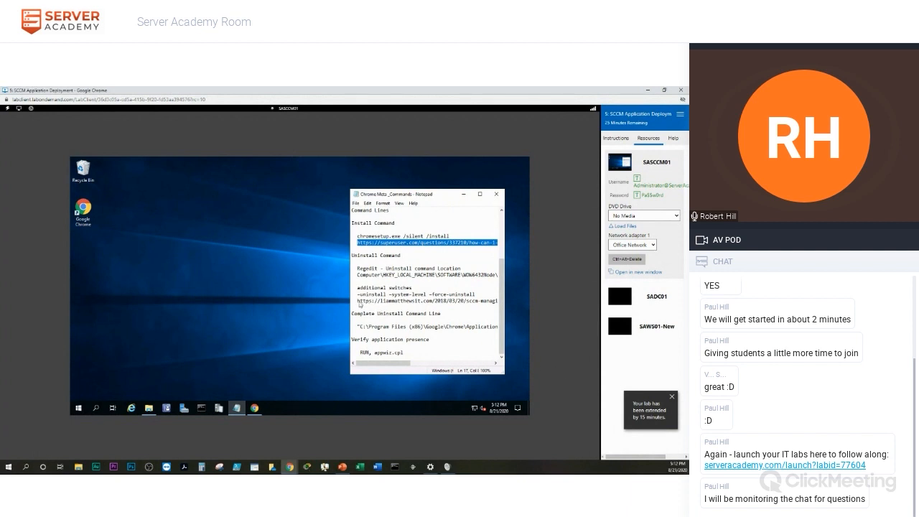
{"action": "left_click_drag", "start_coordinate": [356, 304], "coordinate": [472, 306]}
{"action": "key", "text": "ctrl+c"}
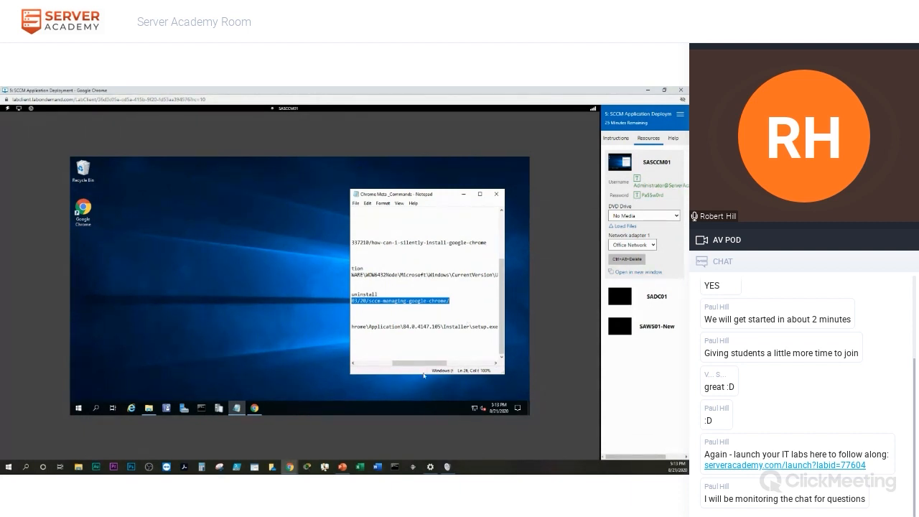
{"action": "left_click_drag", "start_coordinate": [406, 364], "coordinate": [329, 365]}
{"action": "left_click_drag", "start_coordinate": [390, 364], "coordinate": [356, 365]}
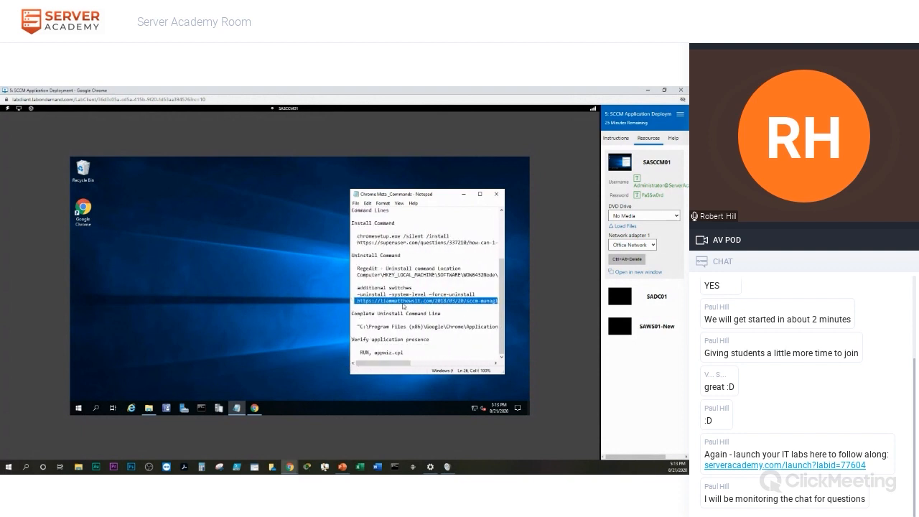
{"action": "left_click", "coordinate": [256, 409]}
{"action": "left_click", "coordinate": [167, 163]}
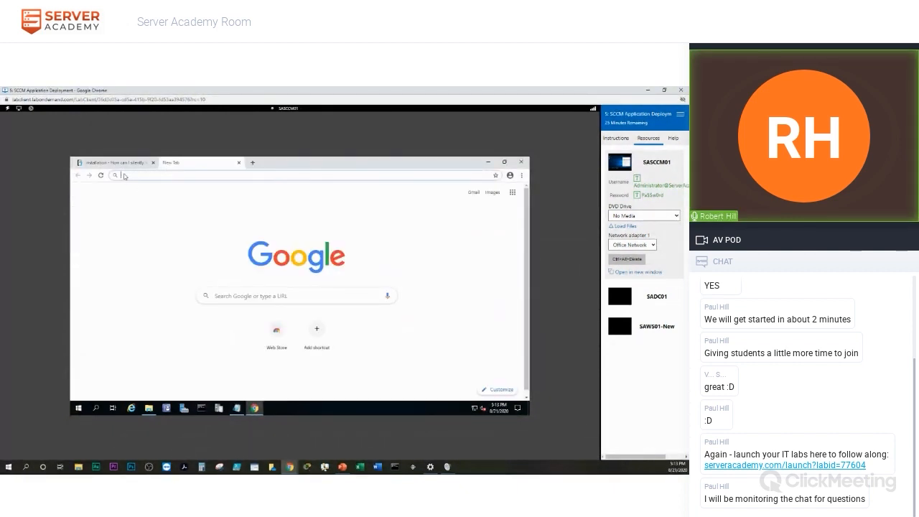
Load the liammatthewsit.com 'SCCM – Managing Google Chrome' article and scroll into its Installing Chrome guidance.
{"action": "key", "text": "ctrl+v"}
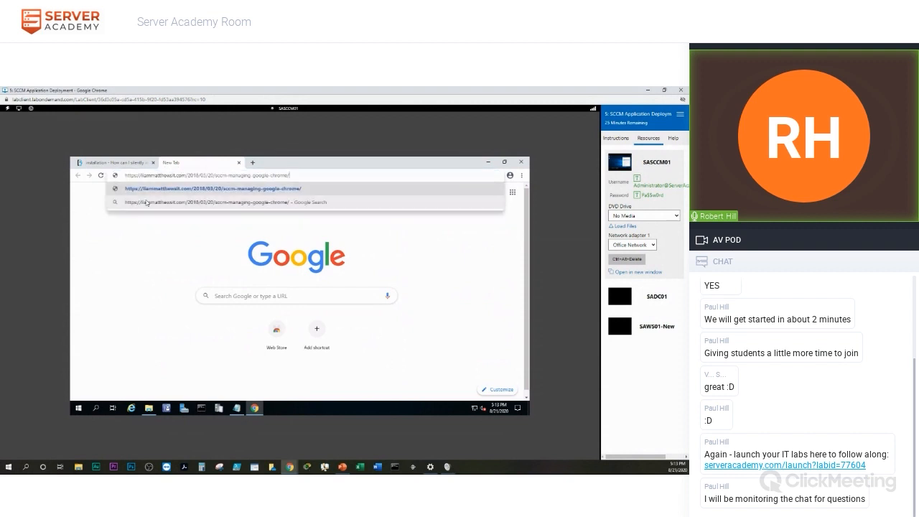
{"action": "key", "text": "Return"}
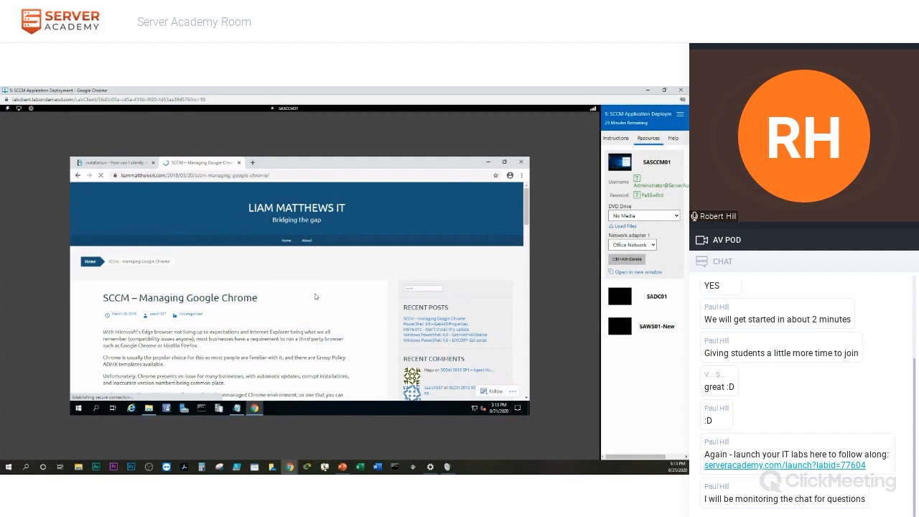
{"action": "scroll", "coordinate": [315, 296], "scroll_direction": "down", "scroll_amount": 10}
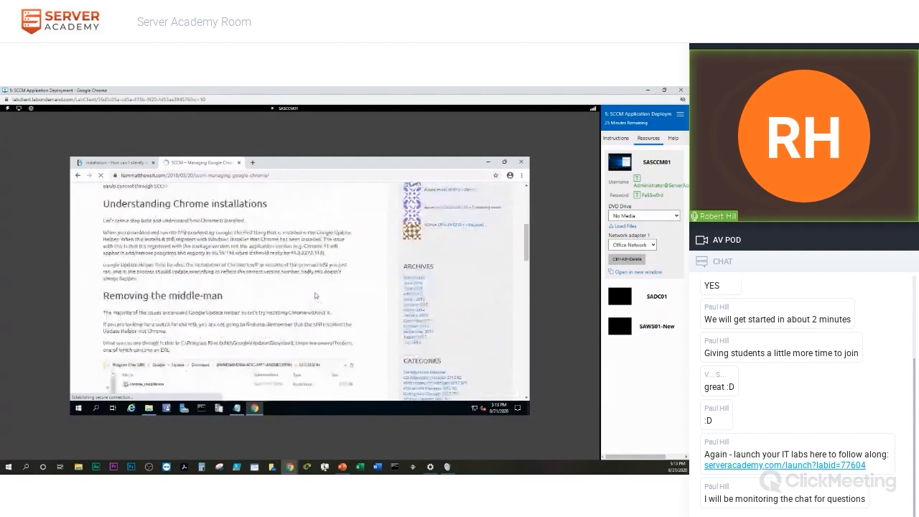
{"action": "scroll", "coordinate": [315, 296], "scroll_direction": "down", "scroll_amount": 3}
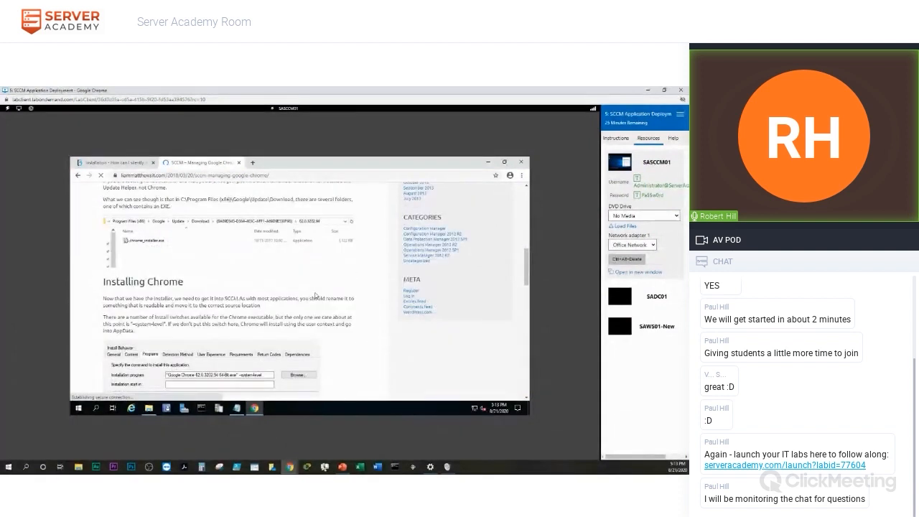
{"action": "scroll", "coordinate": [315, 296], "scroll_direction": "down", "scroll_amount": 3}
{"action": "scroll", "coordinate": [315, 296], "scroll_direction": "down", "scroll_amount": 5}
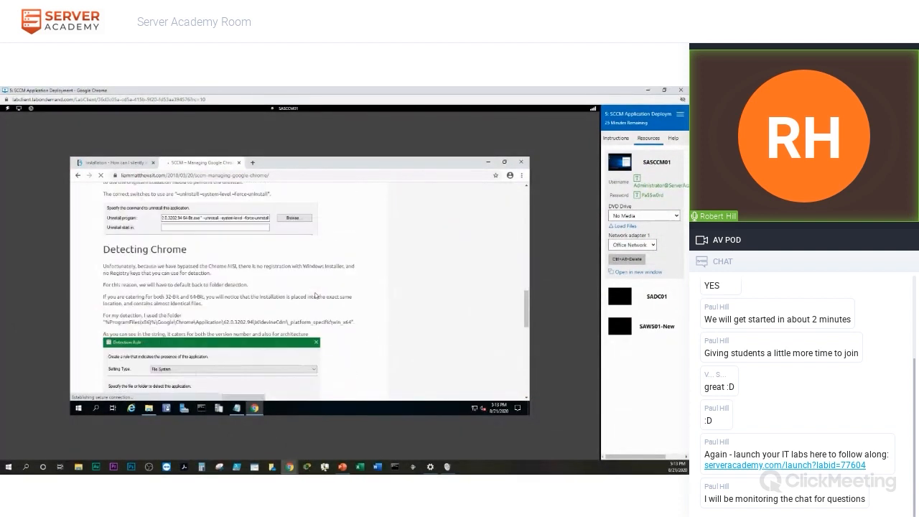
Scroll through the article's uninstall and detection guidance, ending at the Uninstalling Chrome switches.
{"action": "scroll", "coordinate": [173, 256], "scroll_direction": "up", "scroll_amount": 6}
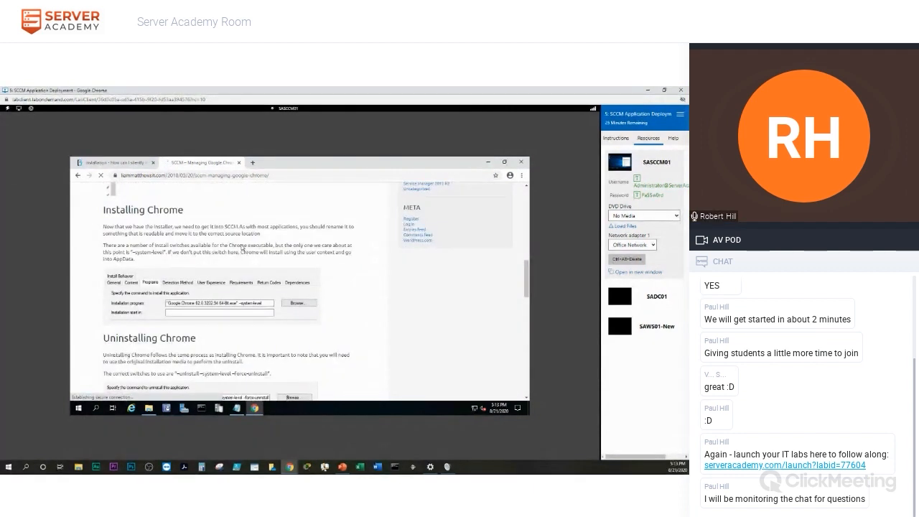
{"action": "scroll", "coordinate": [243, 248], "scroll_direction": "down", "scroll_amount": 10}
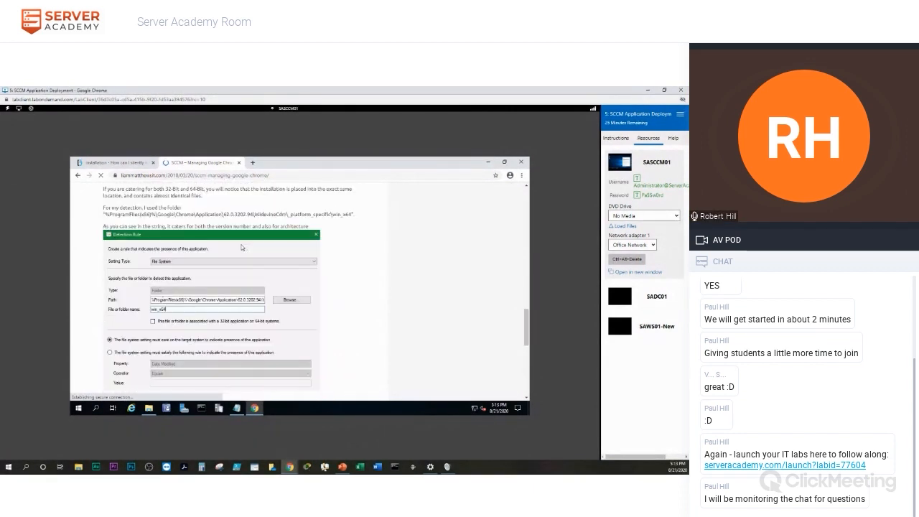
{"action": "scroll", "coordinate": [243, 247], "scroll_direction": "up", "scroll_amount": 15}
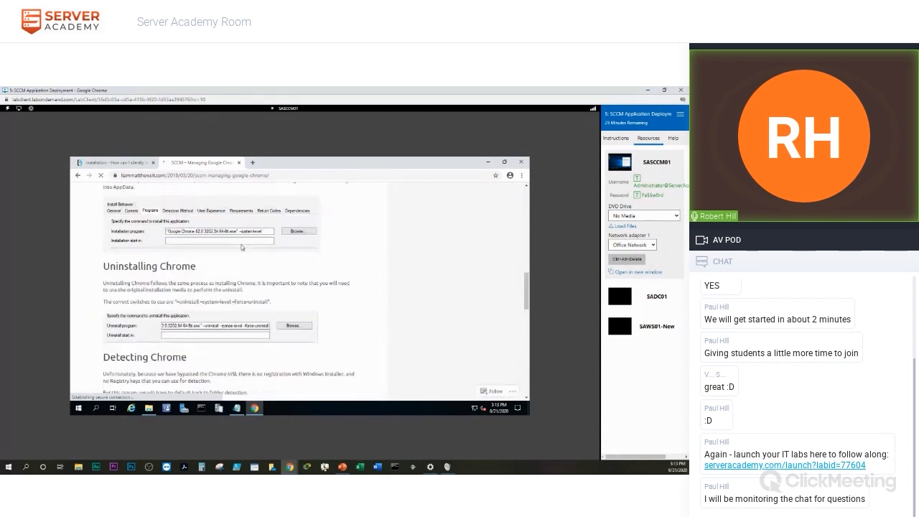
{"action": "scroll", "coordinate": [243, 247], "scroll_direction": "down", "scroll_amount": 3}
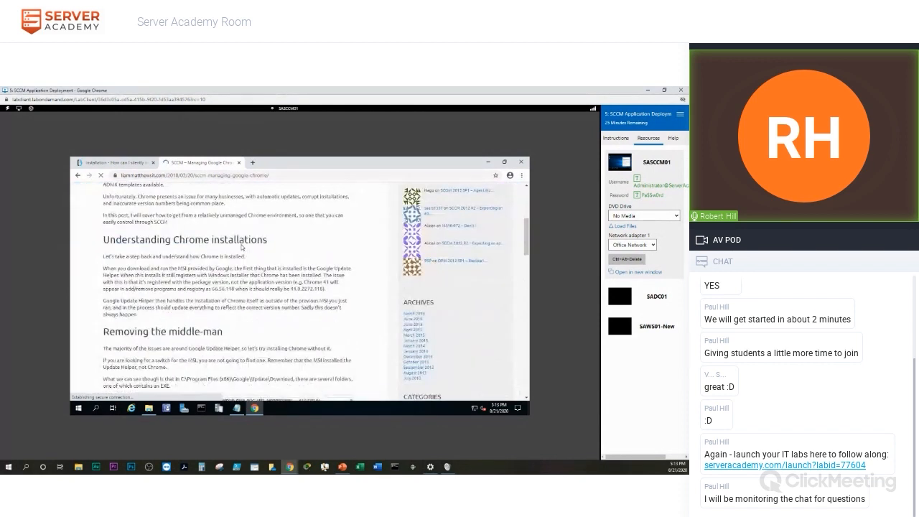
{"action": "scroll", "coordinate": [242, 248], "scroll_direction": "up", "scroll_amount": 5}
{"action": "scroll", "coordinate": [243, 247], "scroll_direction": "down", "scroll_amount": 4}
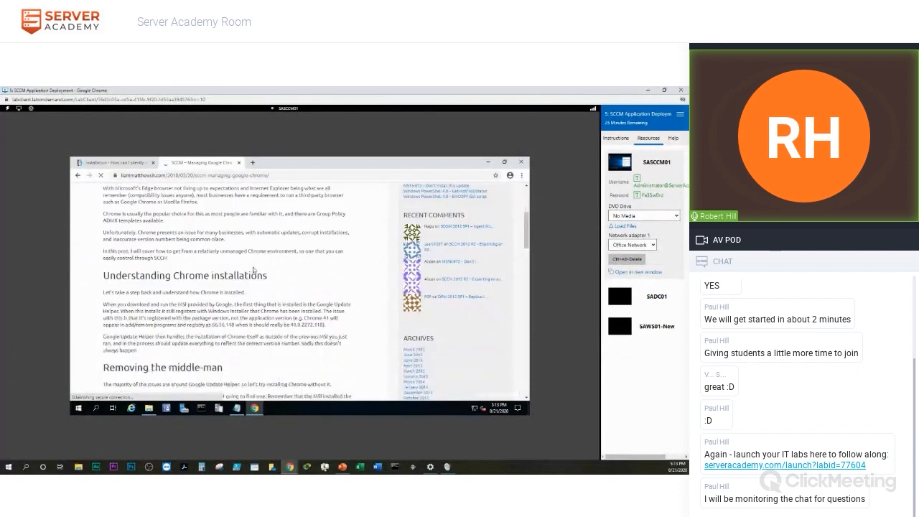
{"action": "scroll", "coordinate": [253, 269], "scroll_direction": "down", "scroll_amount": 3}
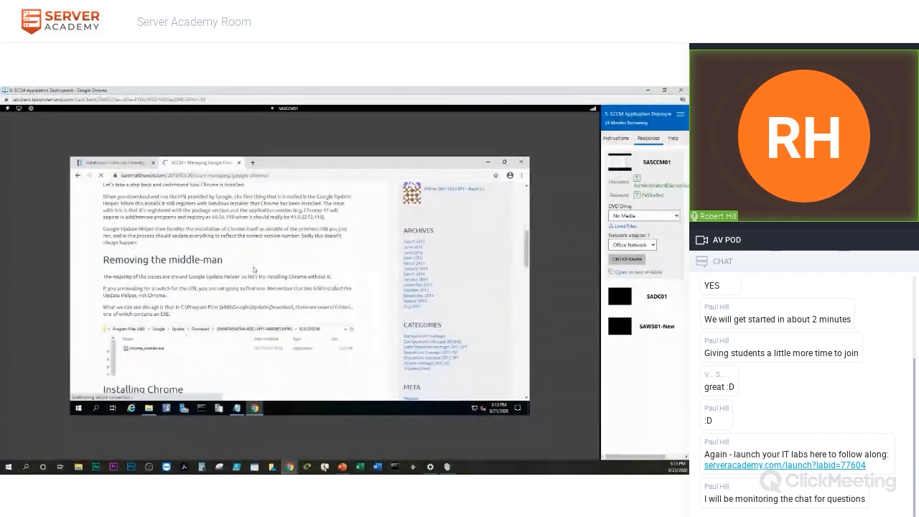
{"action": "scroll", "coordinate": [223, 359], "scroll_direction": "down", "scroll_amount": 2}
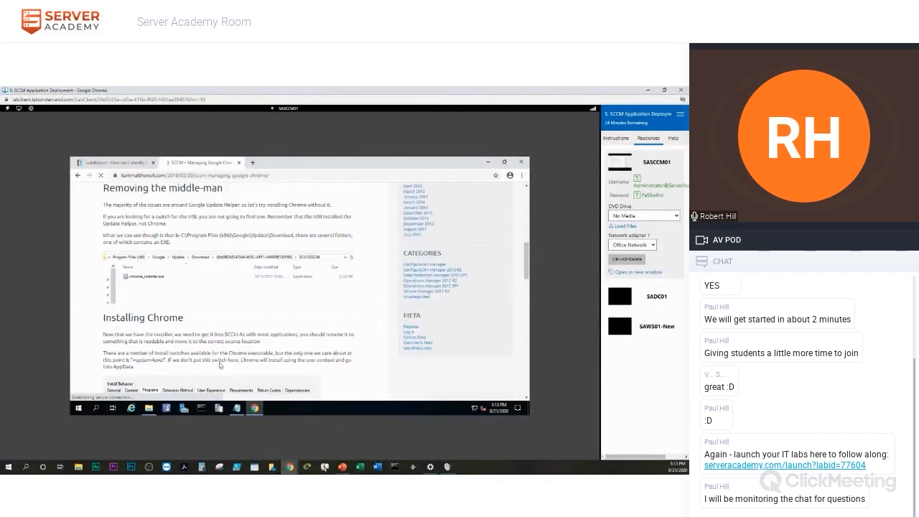
{"action": "scroll", "coordinate": [220, 364], "scroll_direction": "down", "scroll_amount": 2}
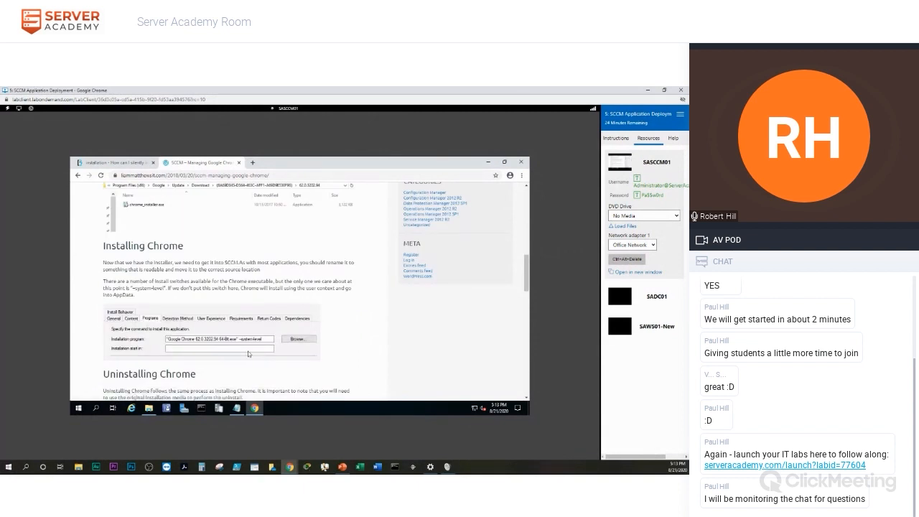
{"action": "scroll", "coordinate": [248, 353], "scroll_direction": "down", "scroll_amount": 2}
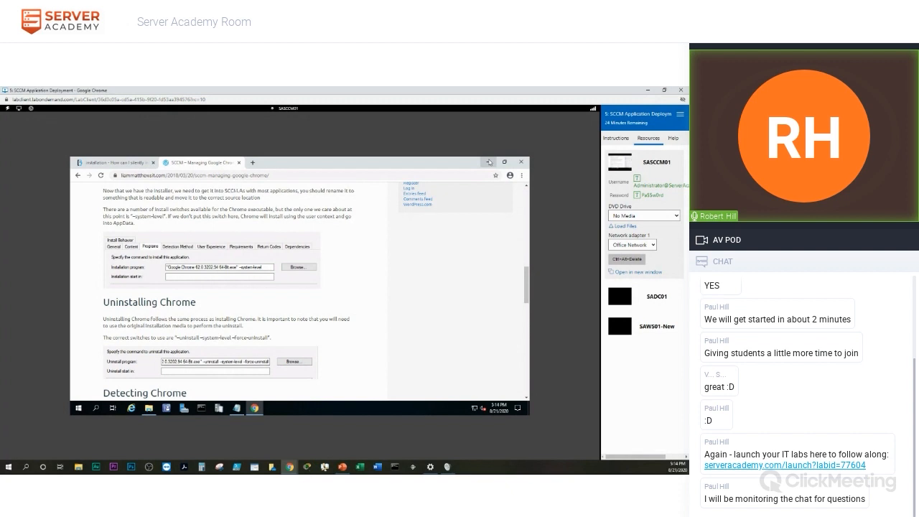
Minimize Chrome, move the Notepad notes aside, and bring up the Configuration Manager console.
{"action": "left_click", "coordinate": [489, 162]}
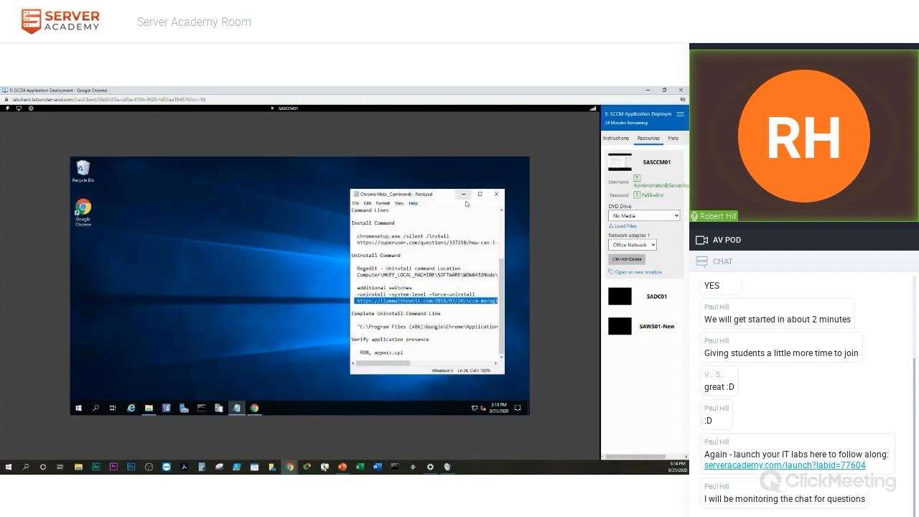
{"action": "left_click_drag", "start_coordinate": [447, 197], "coordinate": [467, 192]}
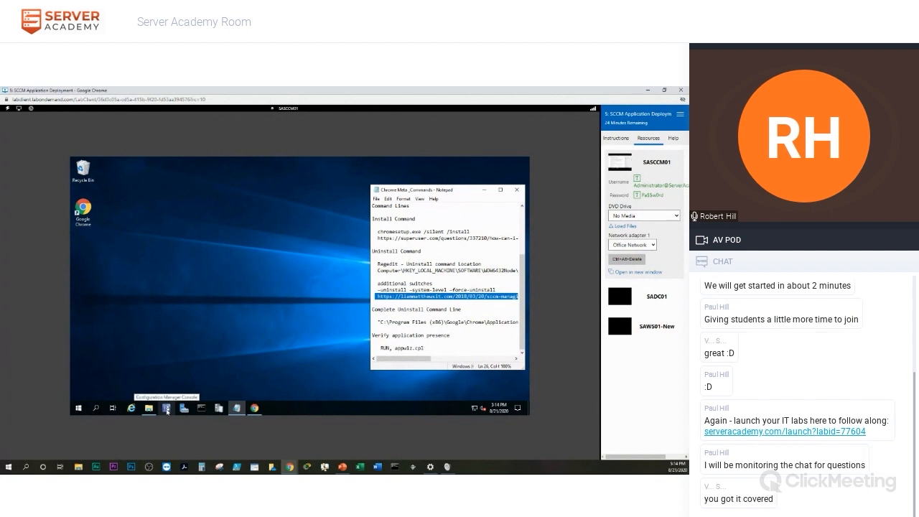
{"action": "left_click", "coordinate": [167, 411]}
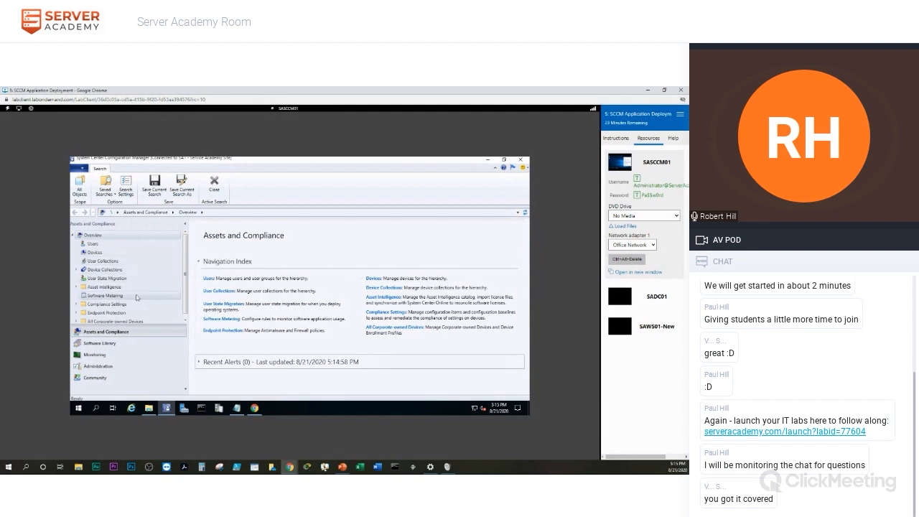
Create an application under Software Library > Application Management with manually specified information.
{"action": "left_click", "coordinate": [98, 344]}
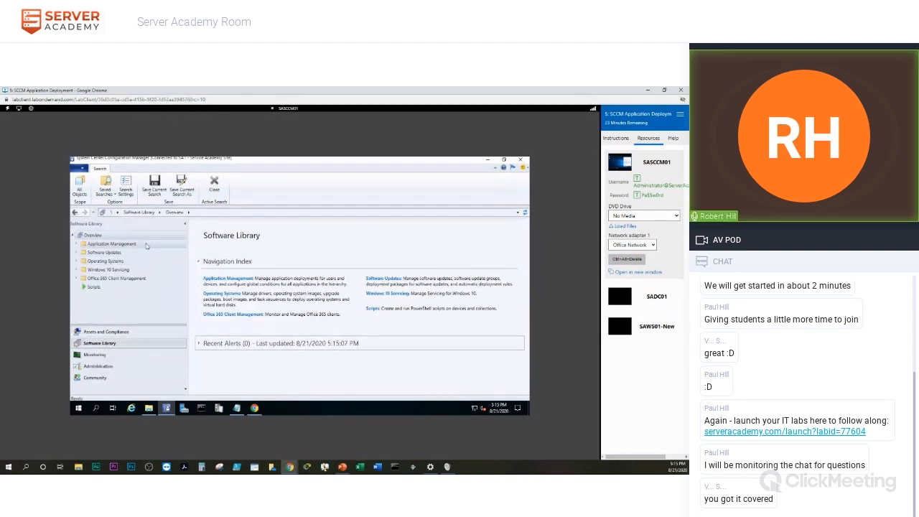
{"action": "left_click", "coordinate": [76, 245]}
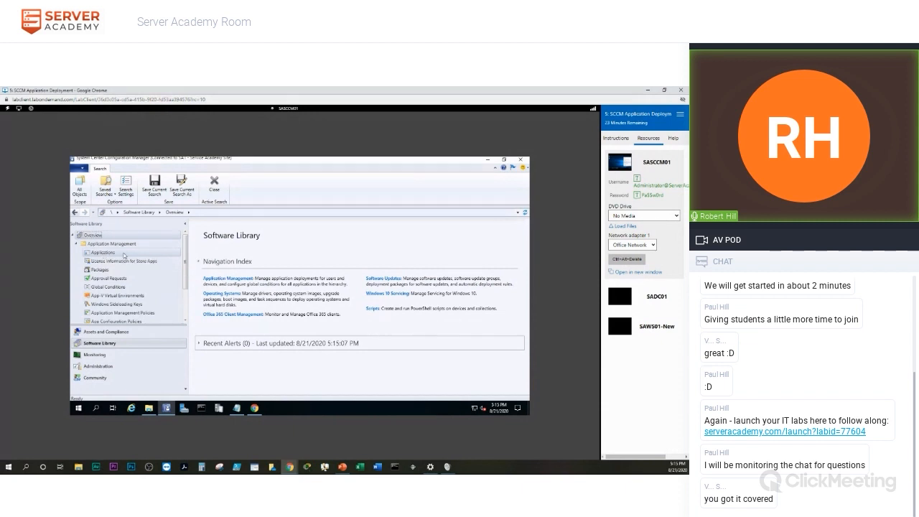
{"action": "right_click", "coordinate": [123, 254]}
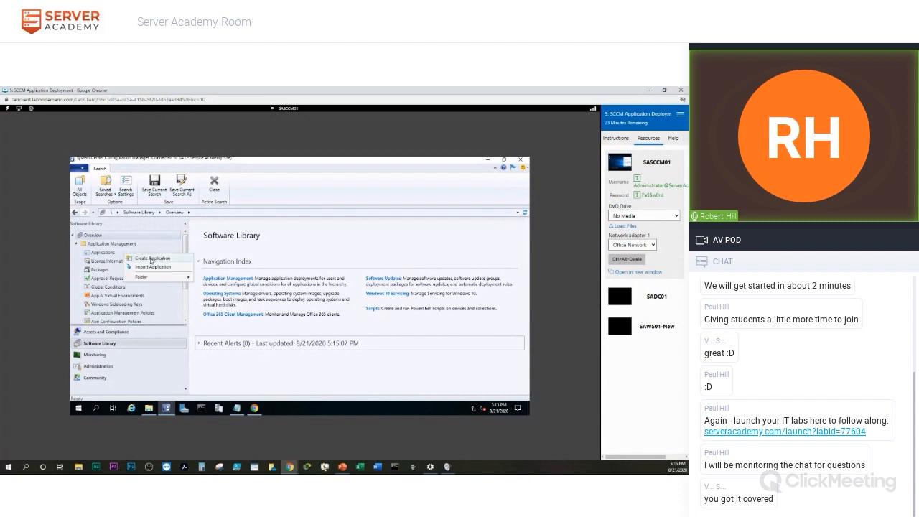
{"action": "left_click", "coordinate": [151, 259]}
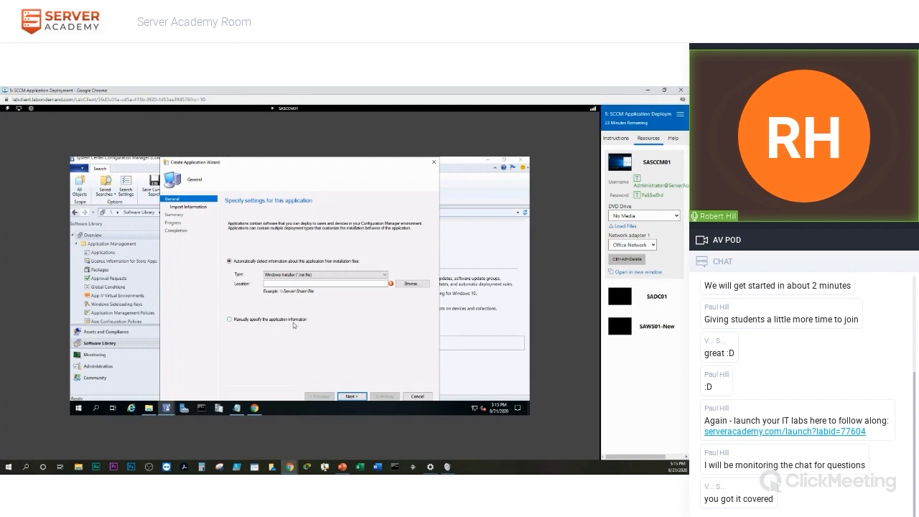
{"action": "left_click", "coordinate": [230, 321]}
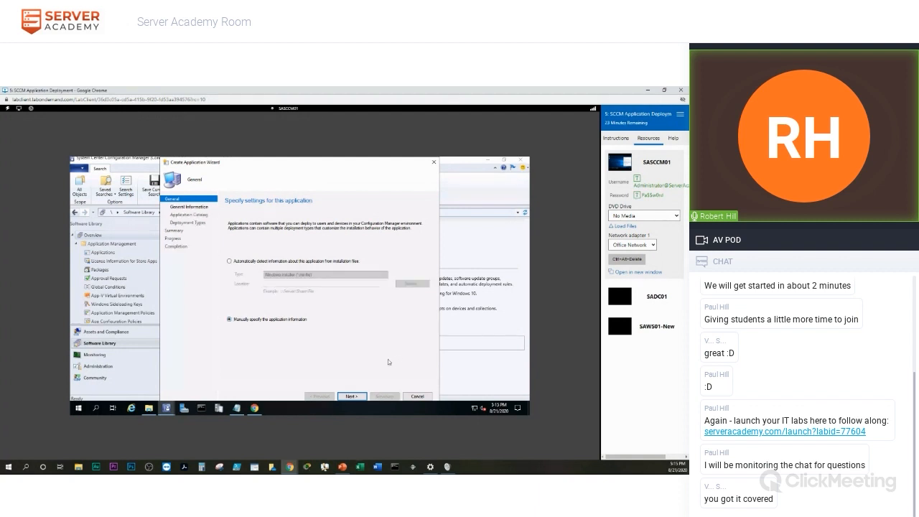
{"action": "left_click", "coordinate": [351, 396]}
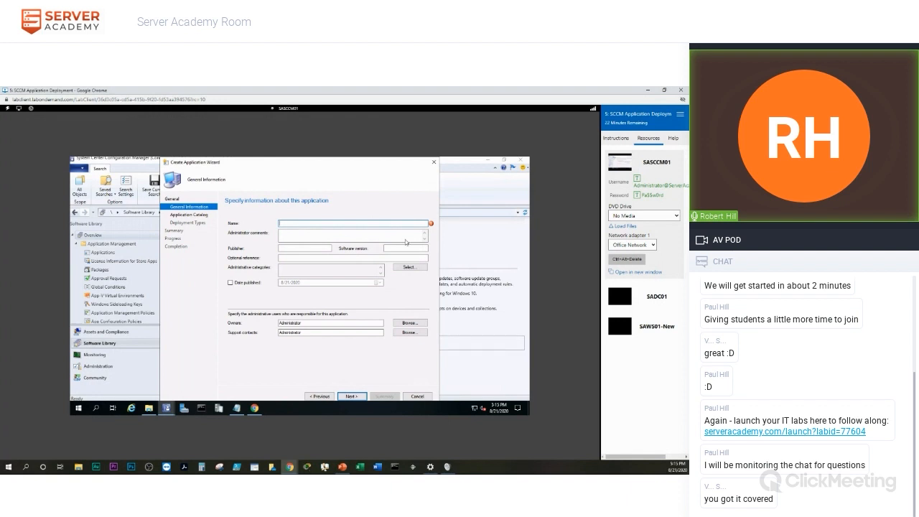
Place the wizard beside the notes and paste 'Google Chrome' as the application name.
{"action": "left_click_drag", "start_coordinate": [331, 164], "coordinate": [243, 165]}
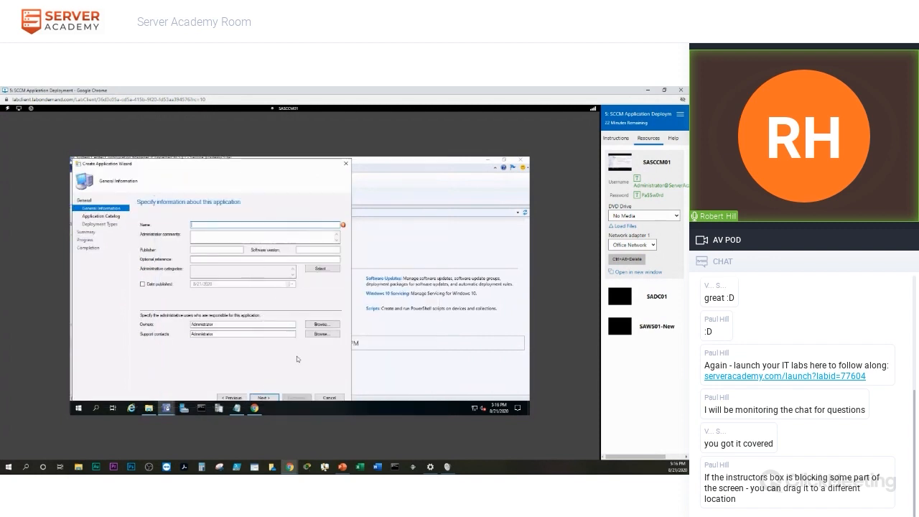
{"action": "left_click", "coordinate": [237, 411]}
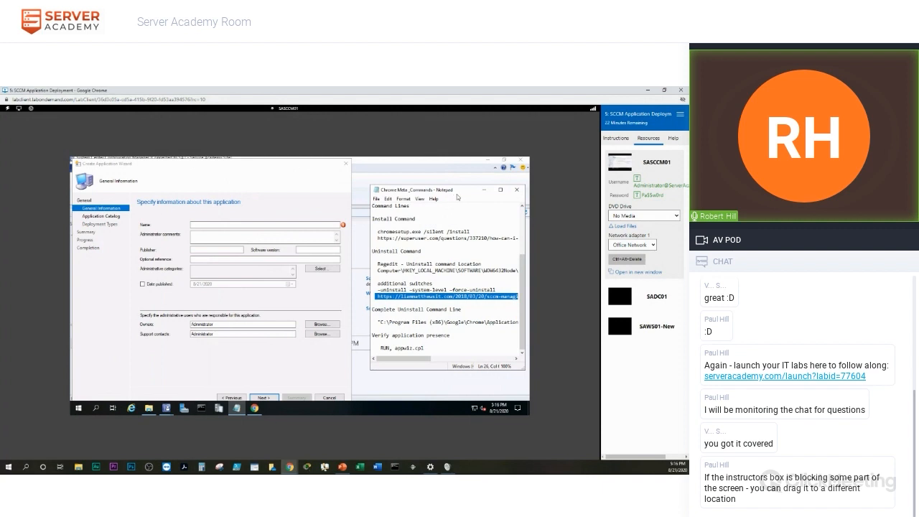
{"action": "left_click_drag", "start_coordinate": [457, 195], "coordinate": [450, 185]}
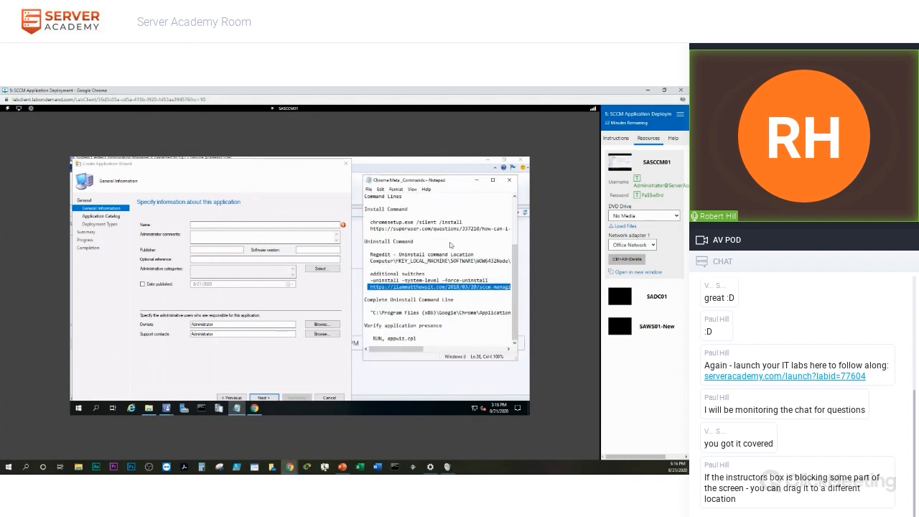
{"action": "scroll", "coordinate": [516, 278], "scroll_direction": "up", "scroll_amount": 4}
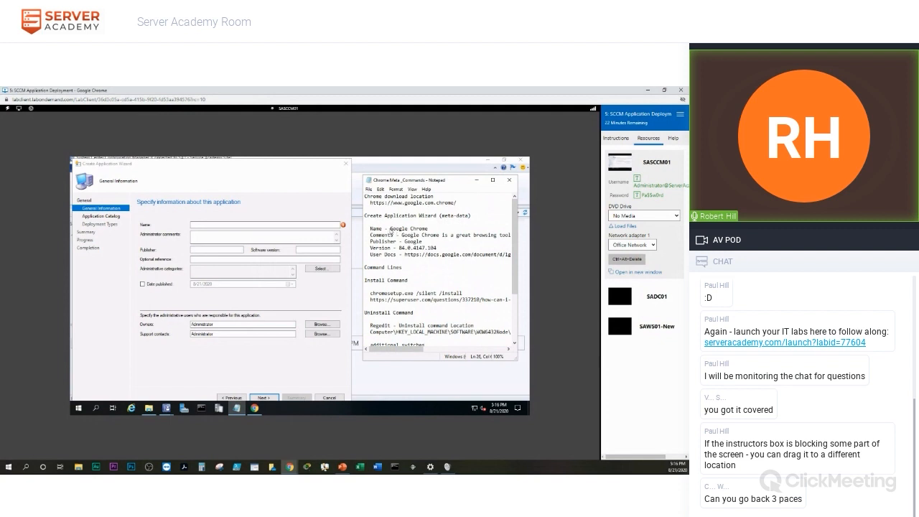
{"action": "left_click_drag", "start_coordinate": [390, 228], "coordinate": [432, 231]}
{"action": "key", "text": "ctrl+c"}
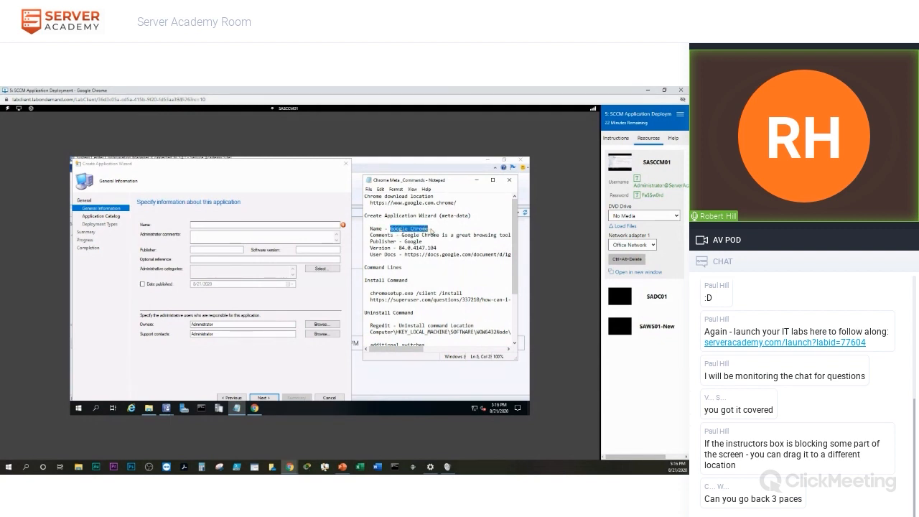
{"action": "left_click", "coordinate": [201, 226]}
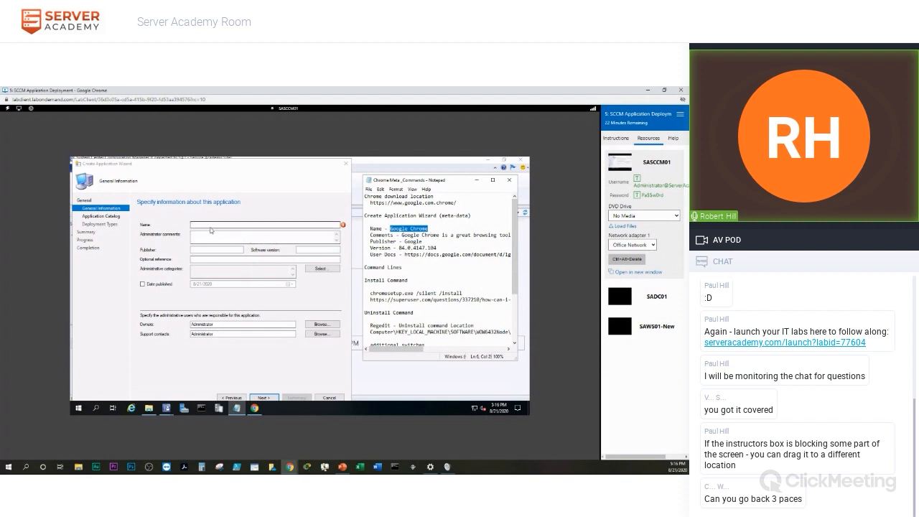
{"action": "key", "text": "ctrl+v"}
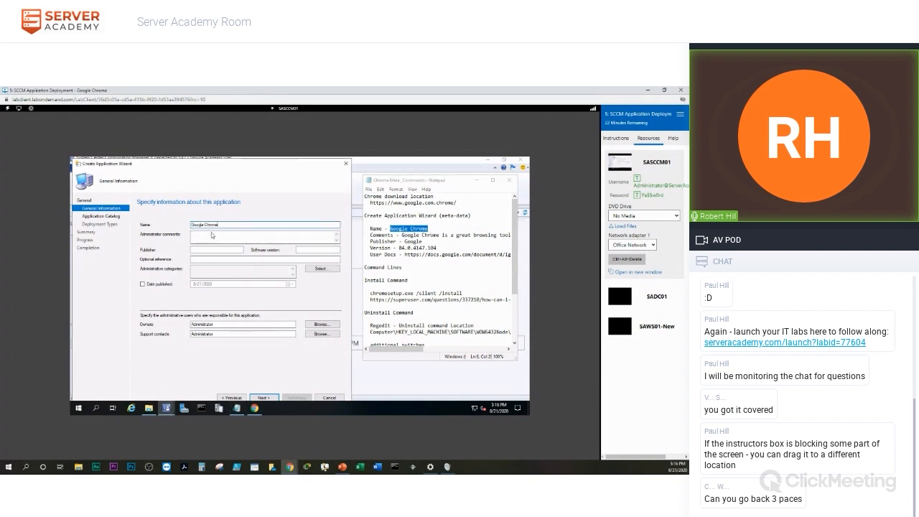
Paste the Chrome description from the notes into Administrator comments.
{"action": "left_click", "coordinate": [193, 239]}
{"action": "left_click_drag", "start_coordinate": [401, 235], "coordinate": [506, 237]}
{"action": "right_click", "coordinate": [507, 237]}
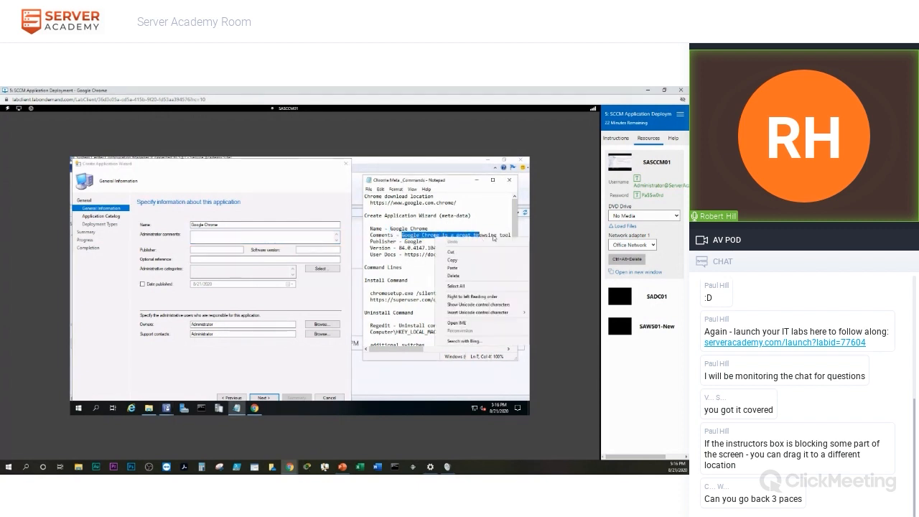
{"action": "left_click", "coordinate": [500, 227]}
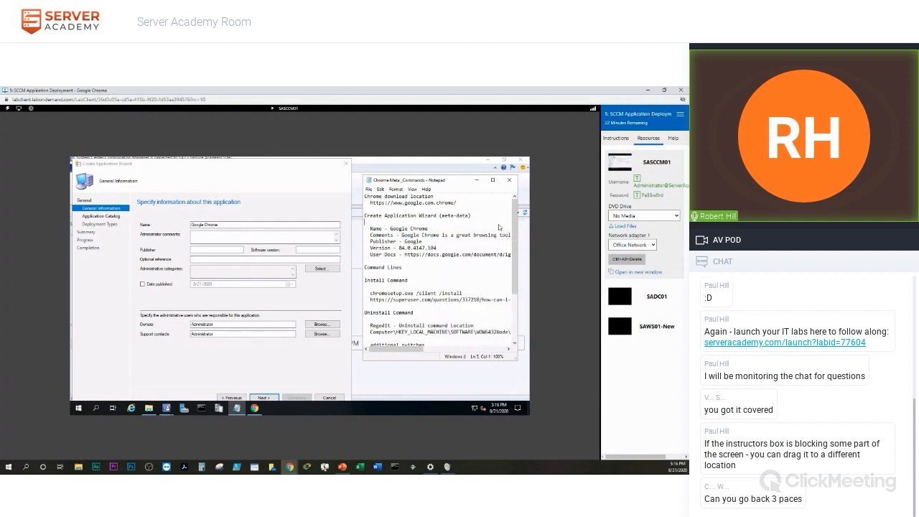
{"action": "left_click_drag", "start_coordinate": [404, 237], "coordinate": [516, 237]}
{"action": "key", "text": "ctrl+c"}
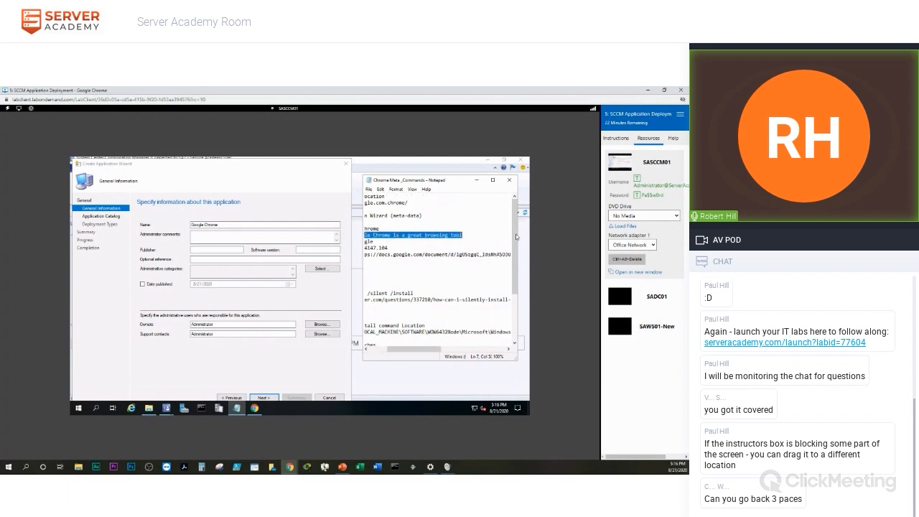
{"action": "left_click", "coordinate": [216, 241]}
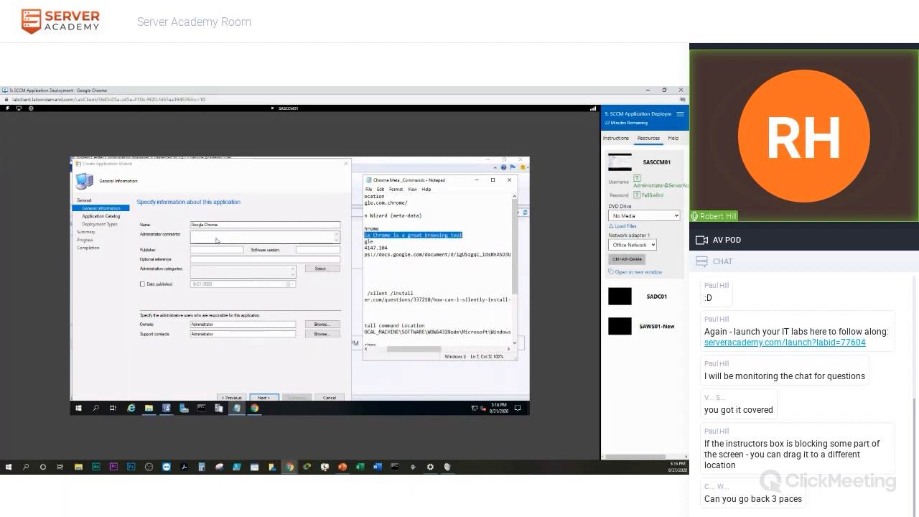
{"action": "key", "text": "ctrl+v"}
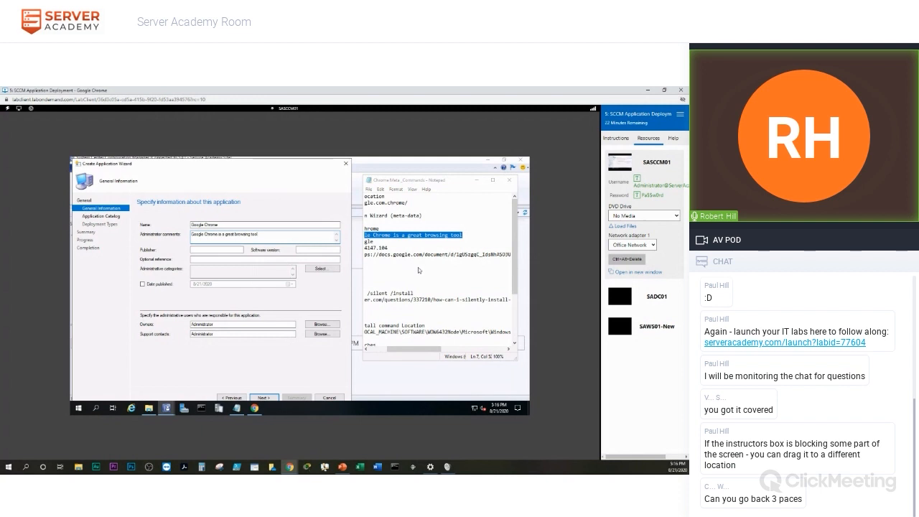
Set publisher Google and software version 84.0.4147.104, then bring back the Chrome article.
{"action": "left_click_drag", "start_coordinate": [411, 349], "coordinate": [381, 351]}
{"action": "left_click_drag", "start_coordinate": [405, 243], "coordinate": [424, 245]}
{"action": "key", "text": "ctrl+c"}
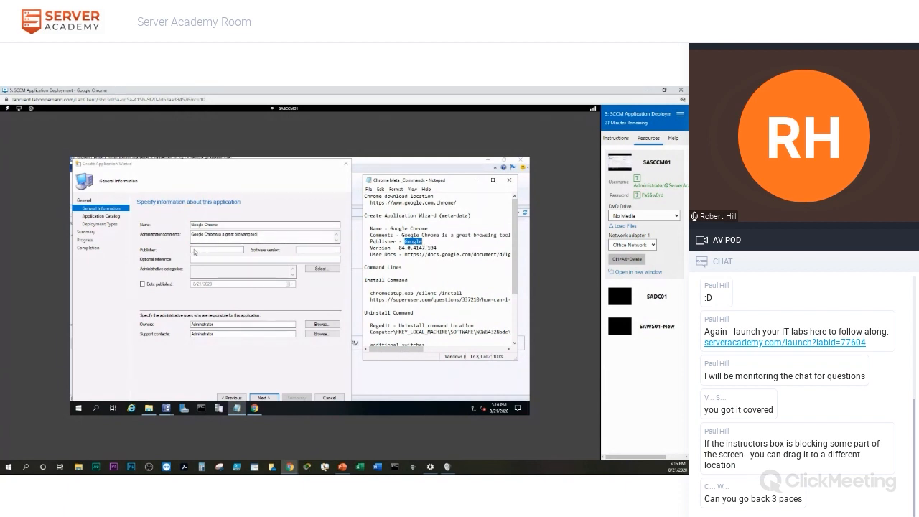
{"action": "left_click", "coordinate": [194, 251]}
{"action": "key", "text": "ctrl+v"}
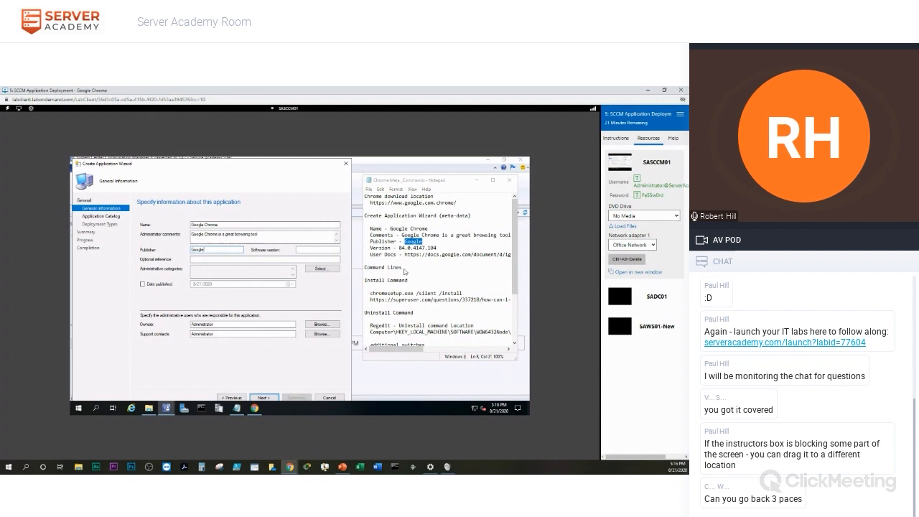
{"action": "left_click_drag", "start_coordinate": [399, 248], "coordinate": [439, 250]}
{"action": "key", "text": "ctrl+c"}
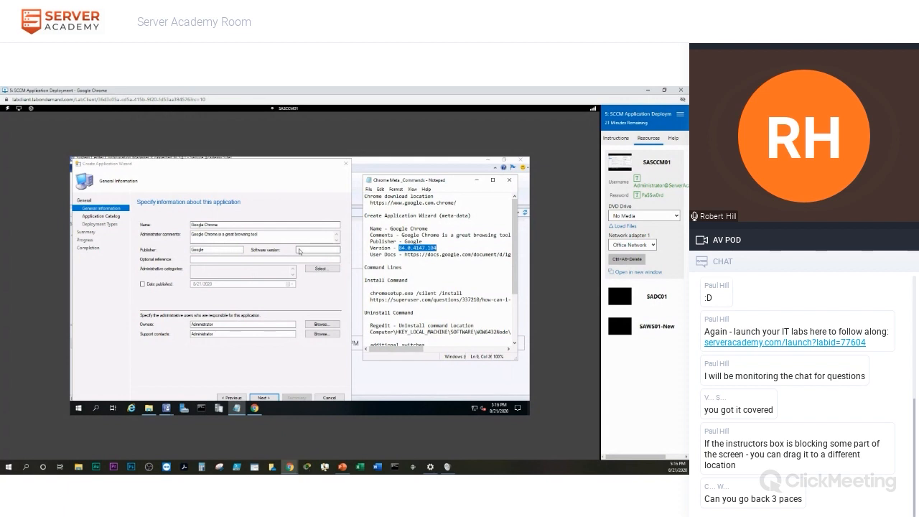
{"action": "left_click", "coordinate": [300, 251]}
{"action": "key", "text": "ctrl+v"}
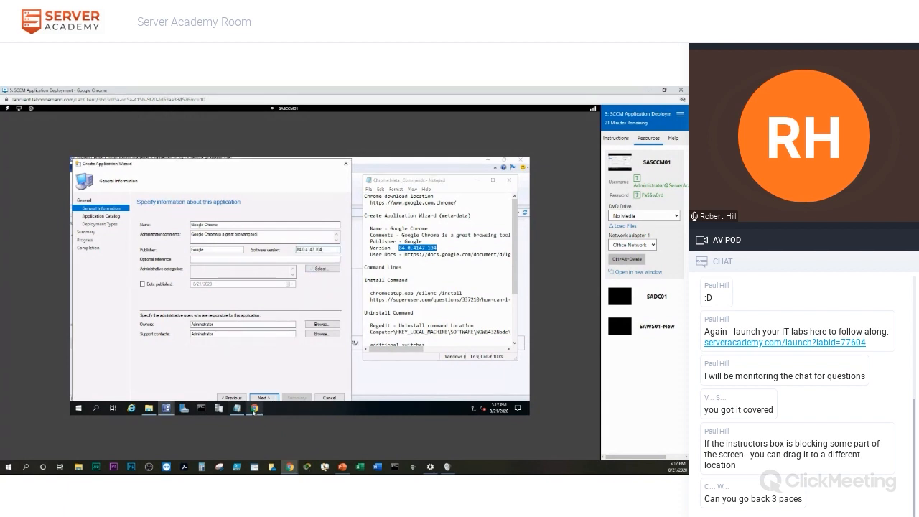
{"action": "mouse_move", "coordinate": [254, 410]}
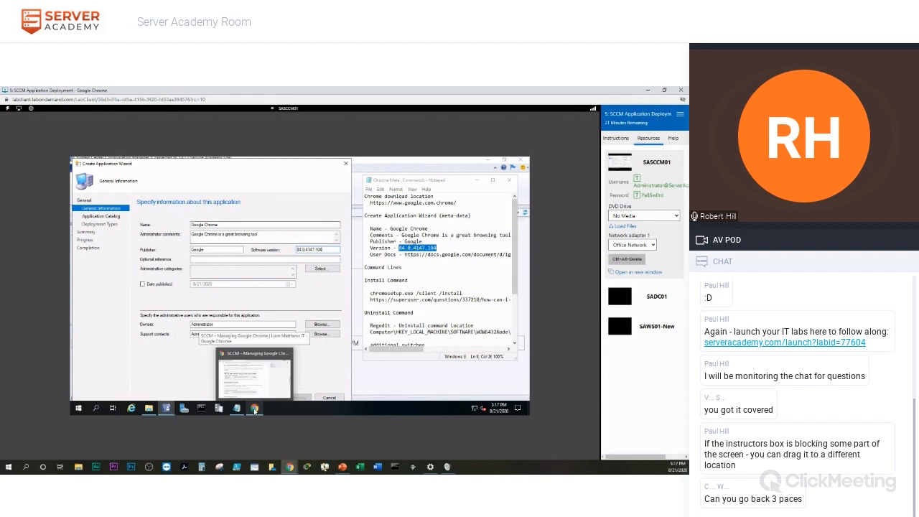
{"action": "left_click", "coordinate": [255, 410]}
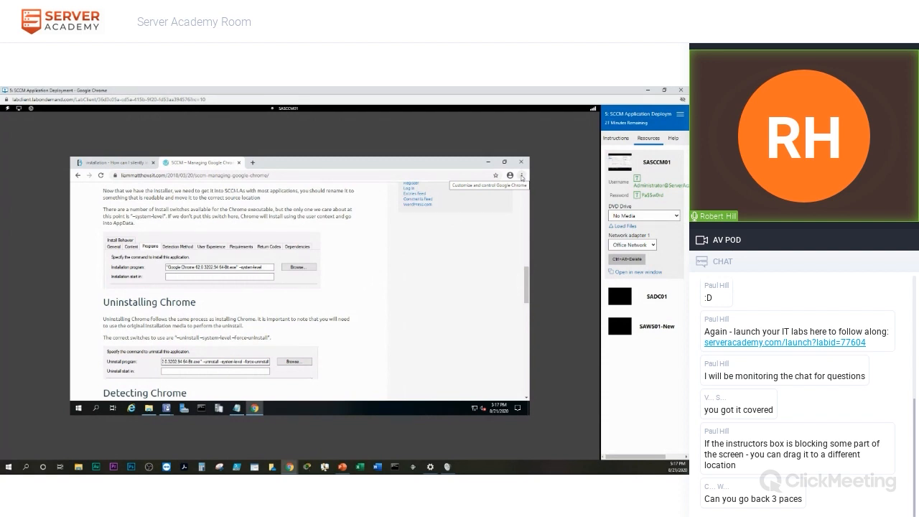
Check Chrome's version (84.0.4147.135, up to date) in About Google Chrome, then close it and minimize Chrome.
{"action": "left_click", "coordinate": [522, 176]}
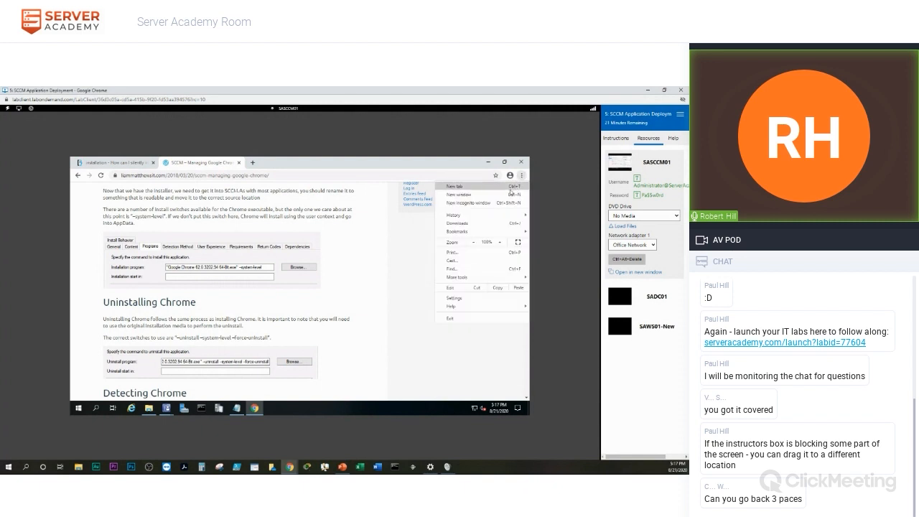
{"action": "mouse_move", "coordinate": [458, 311]}
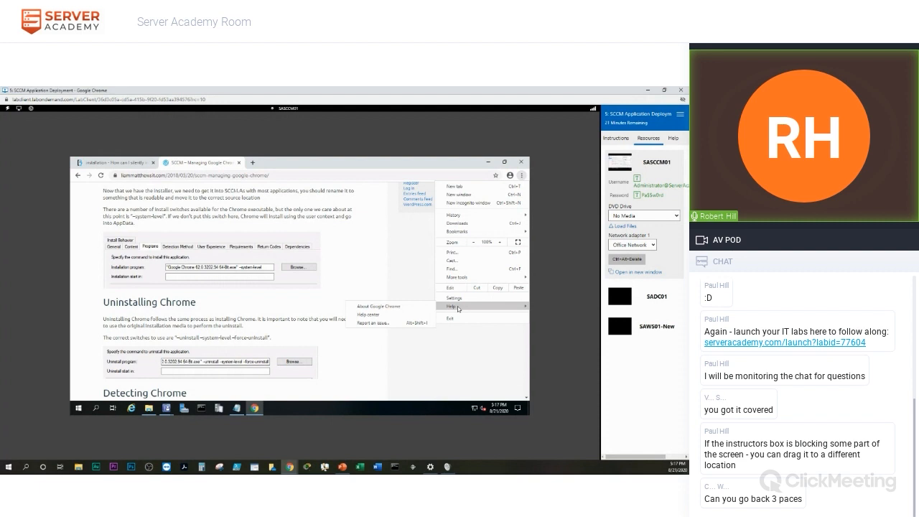
{"action": "left_click", "coordinate": [379, 306]}
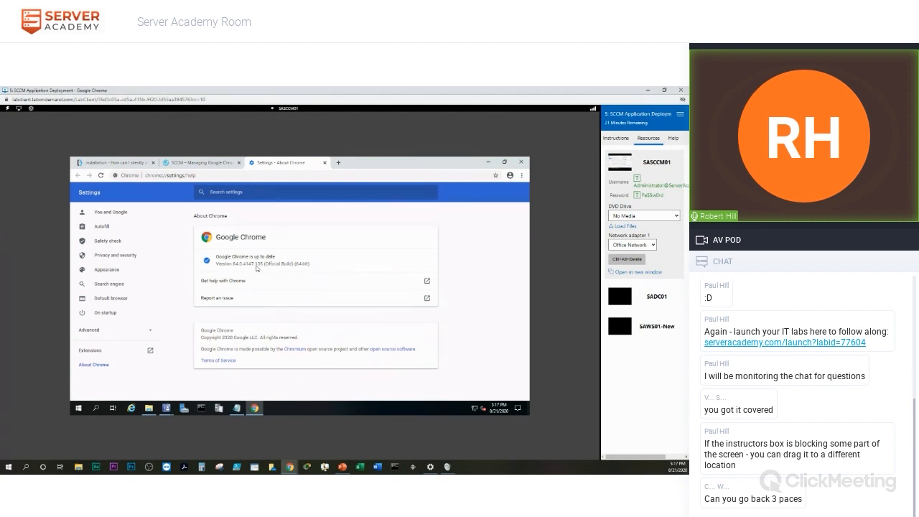
{"action": "left_click", "coordinate": [324, 164]}
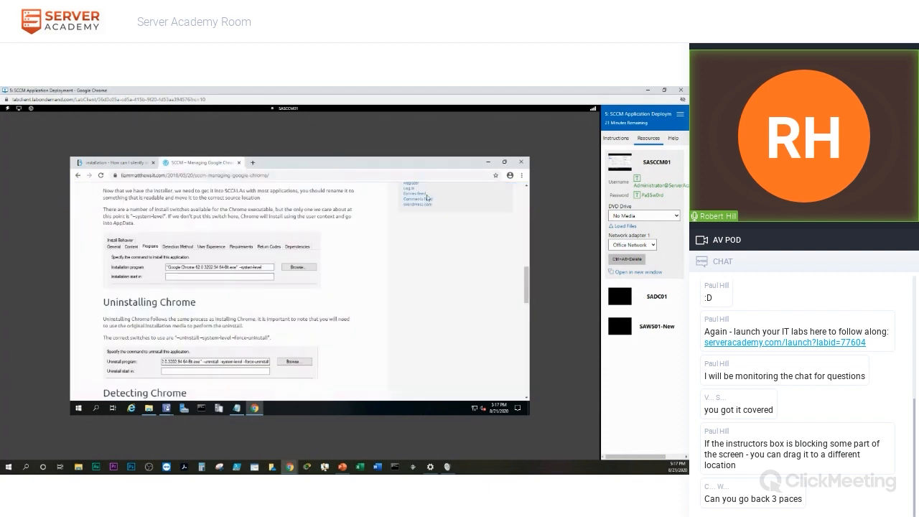
{"action": "left_click", "coordinate": [488, 163]}
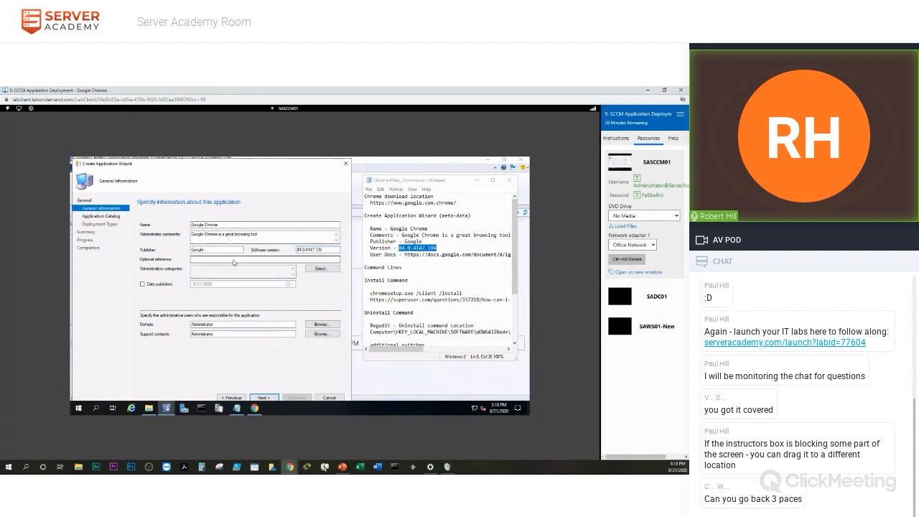
On the Application Catalog page, create a user category 'Browser' and assign it to Chrome.
{"action": "left_click", "coordinate": [267, 399]}
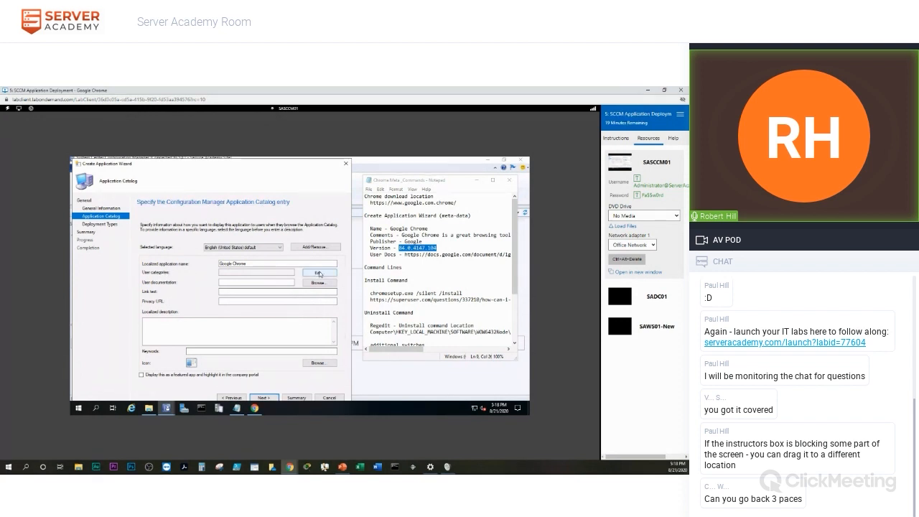
{"action": "left_click", "coordinate": [319, 274]}
{"action": "left_click_drag", "start_coordinate": [293, 202], "coordinate": [265, 205]}
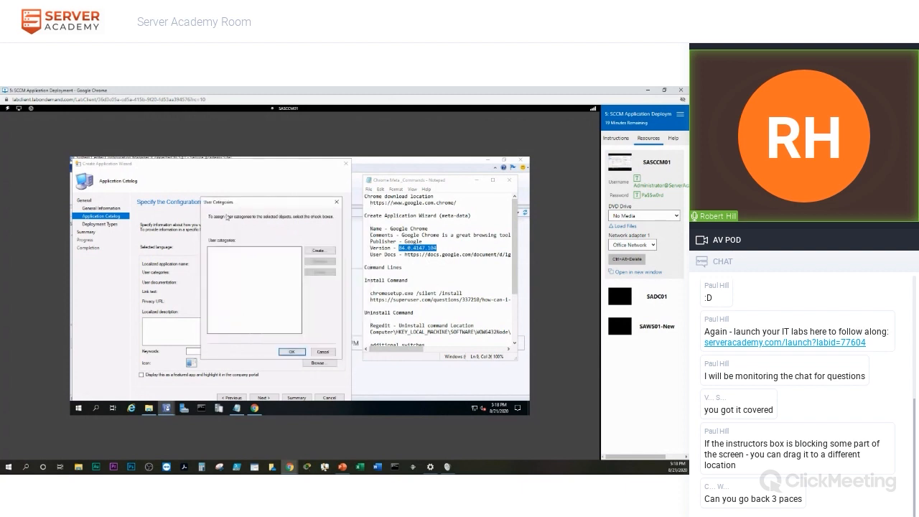
{"action": "left_click", "coordinate": [321, 252]}
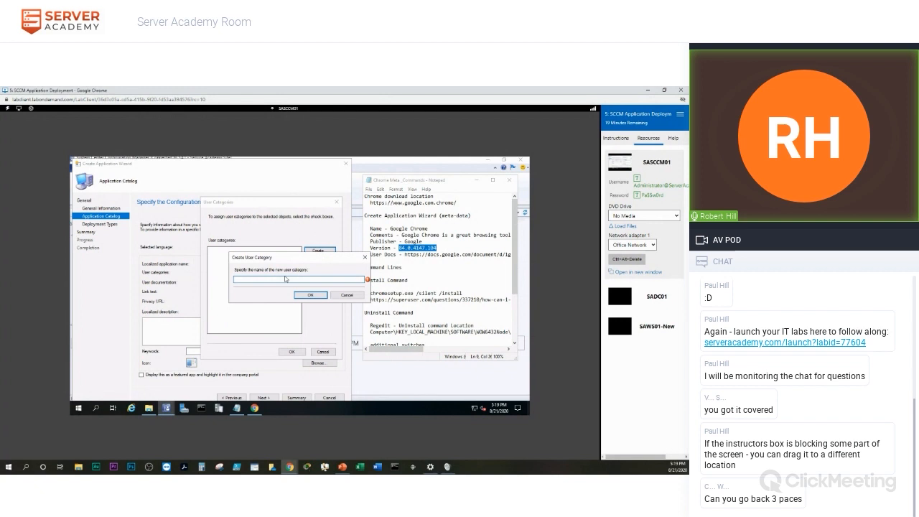
{"action": "type", "text": "Browser"}
{"action": "left_click", "coordinate": [310, 296]}
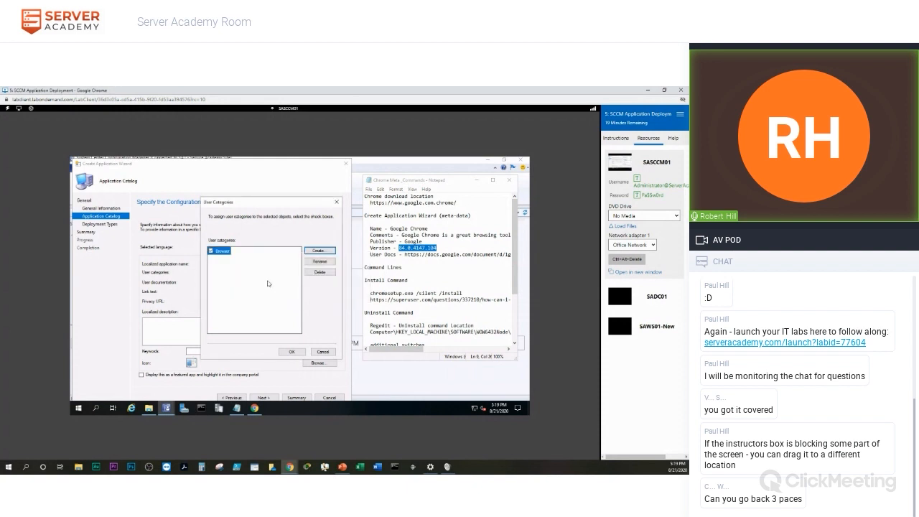
{"action": "left_click", "coordinate": [291, 352]}
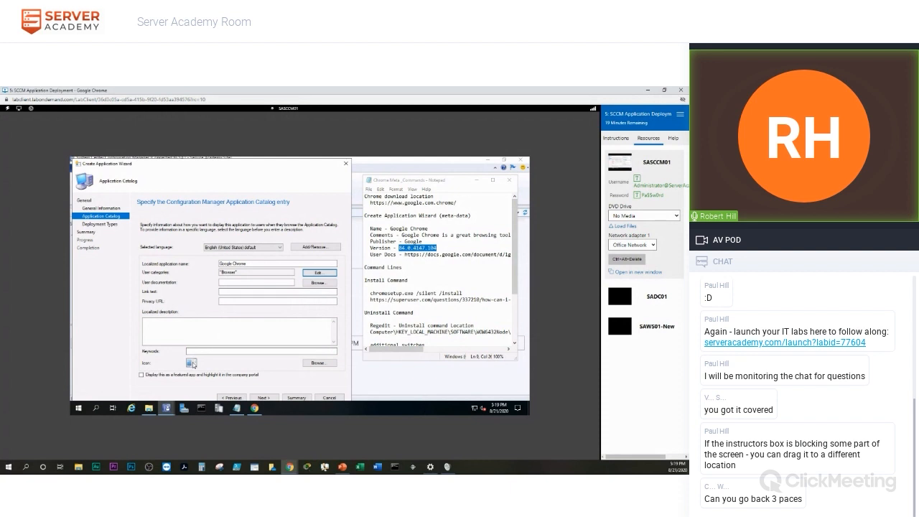
Set the application icon to ChromeStandaloneSetup64_0000 from C:\Application Management\Software\Icons.
{"action": "left_click", "coordinate": [322, 365]}
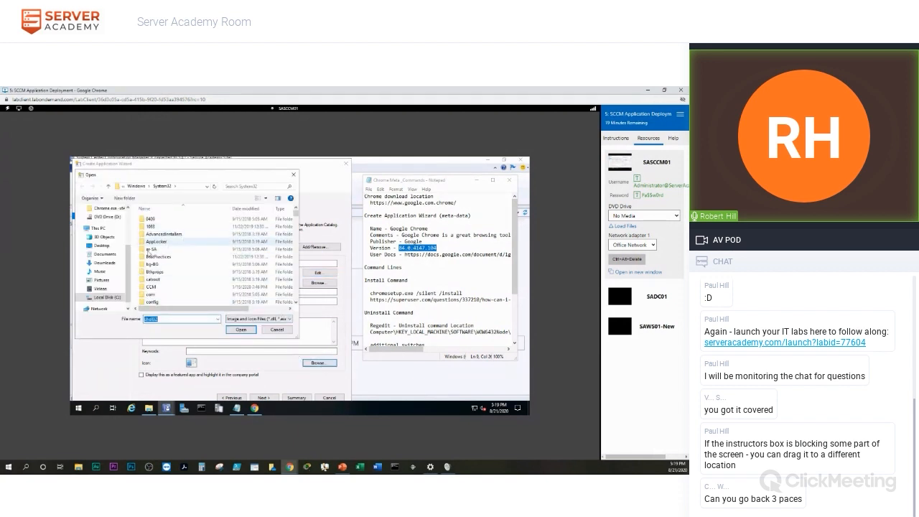
{"action": "scroll", "coordinate": [130, 254], "scroll_direction": "down", "scroll_amount": 1}
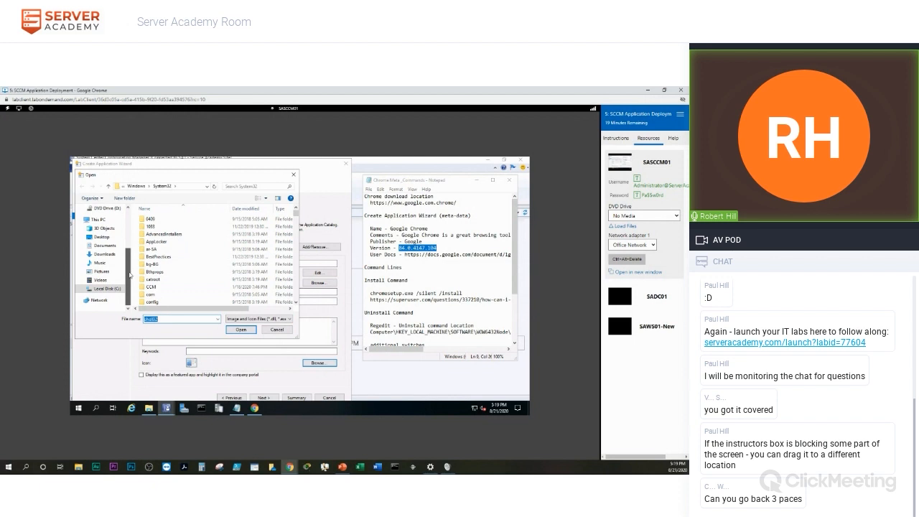
{"action": "left_click", "coordinate": [108, 289]}
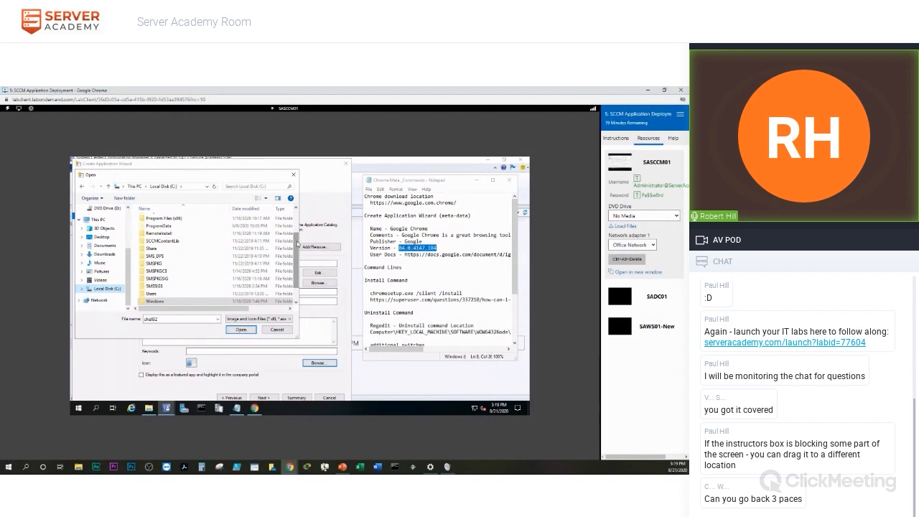
{"action": "scroll", "coordinate": [298, 245], "scroll_direction": "up", "scroll_amount": 3}
{"action": "scroll", "coordinate": [297, 226], "scroll_direction": "up", "scroll_amount": 1}
{"action": "double_click", "coordinate": [181, 222]}
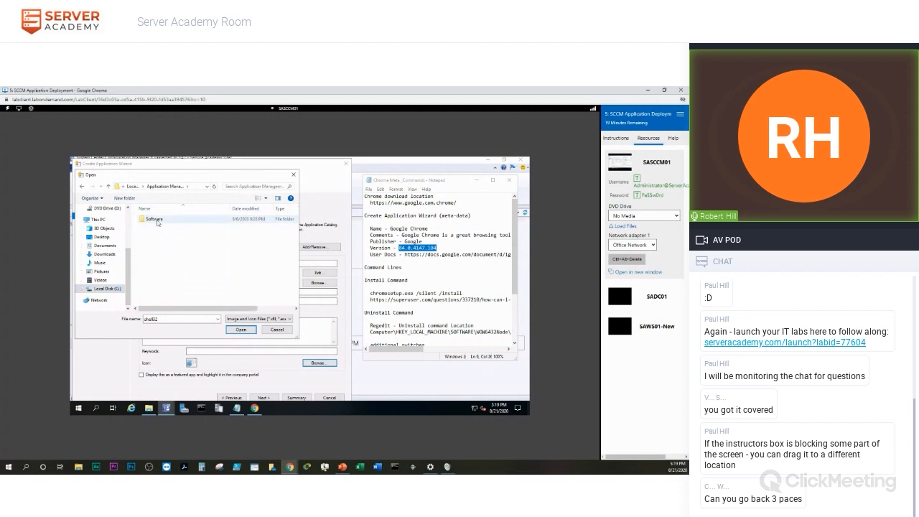
{"action": "double_click", "coordinate": [157, 222]}
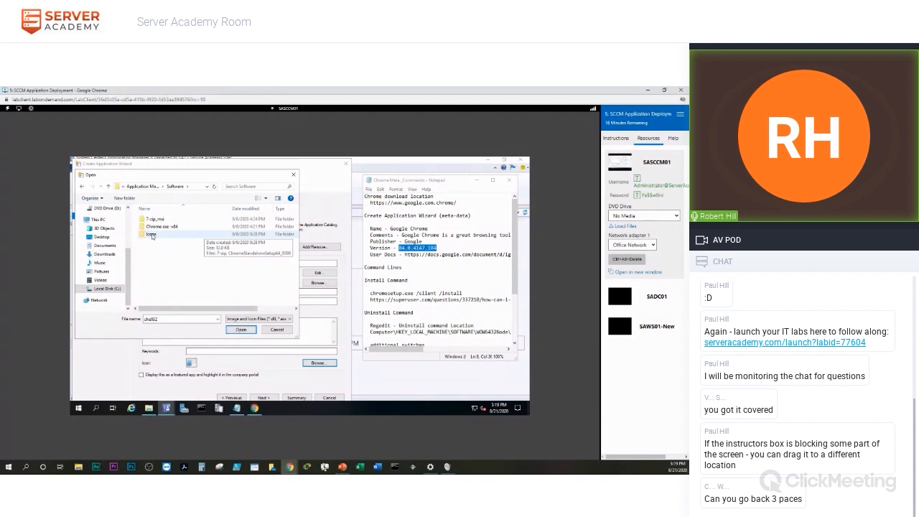
{"action": "double_click", "coordinate": [152, 235]}
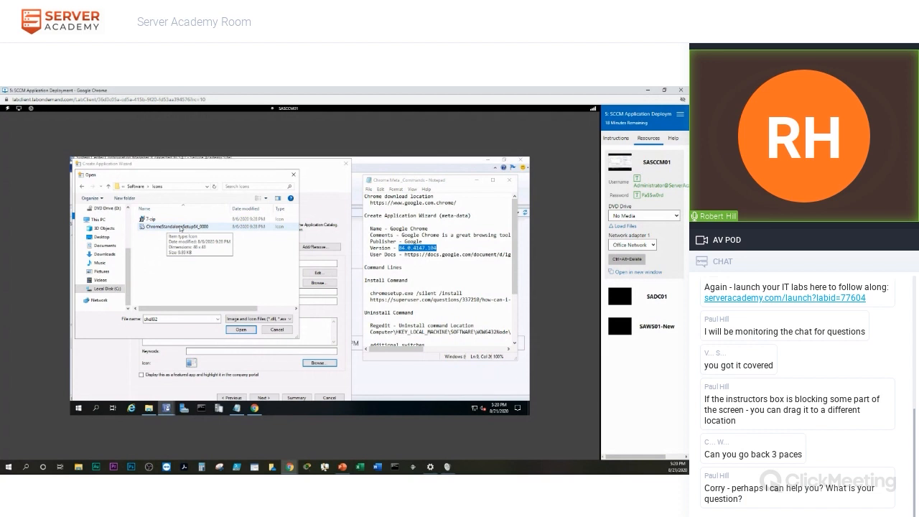
{"action": "double_click", "coordinate": [180, 229]}
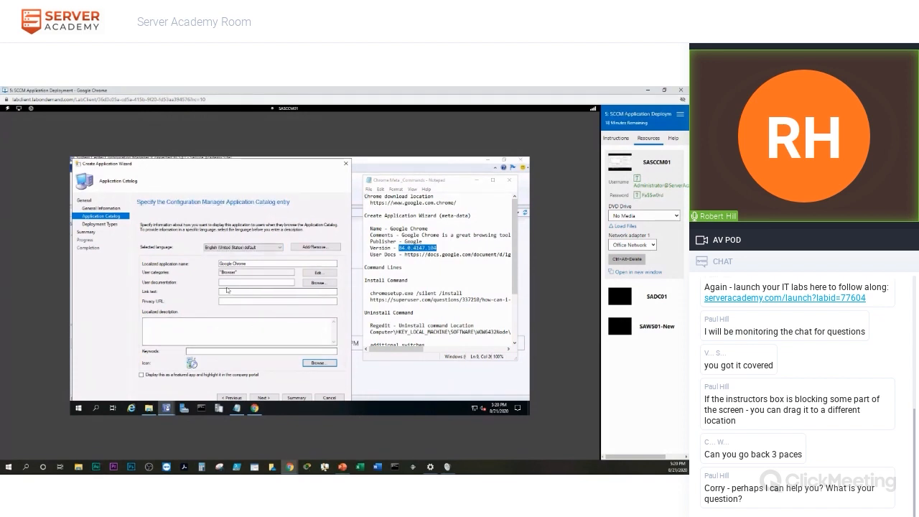
Advance the Create Application Wizard to the empty Deployment Types page.
{"action": "left_click", "coordinate": [263, 398]}
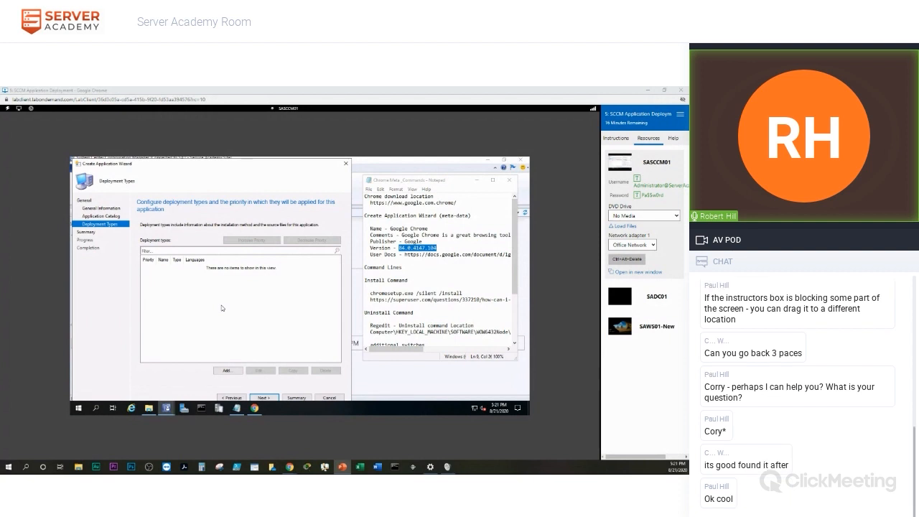
Add a Script Installer deployment type and continue to its General Information page.
{"action": "left_click", "coordinate": [234, 371]}
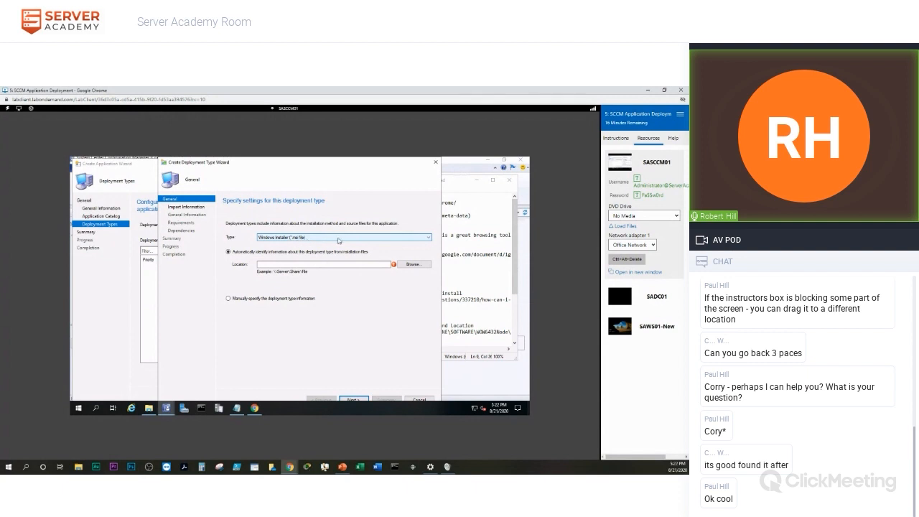
{"action": "left_click", "coordinate": [397, 240]}
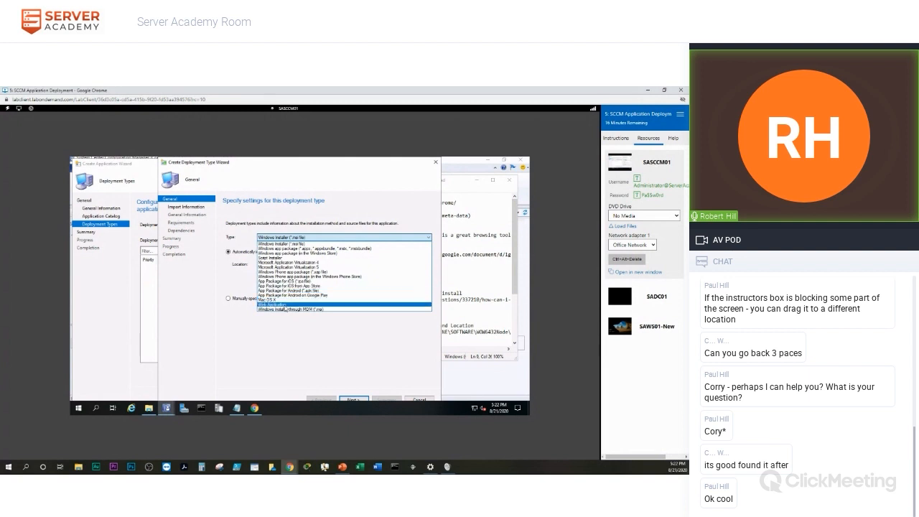
{"action": "left_click", "coordinate": [270, 340]}
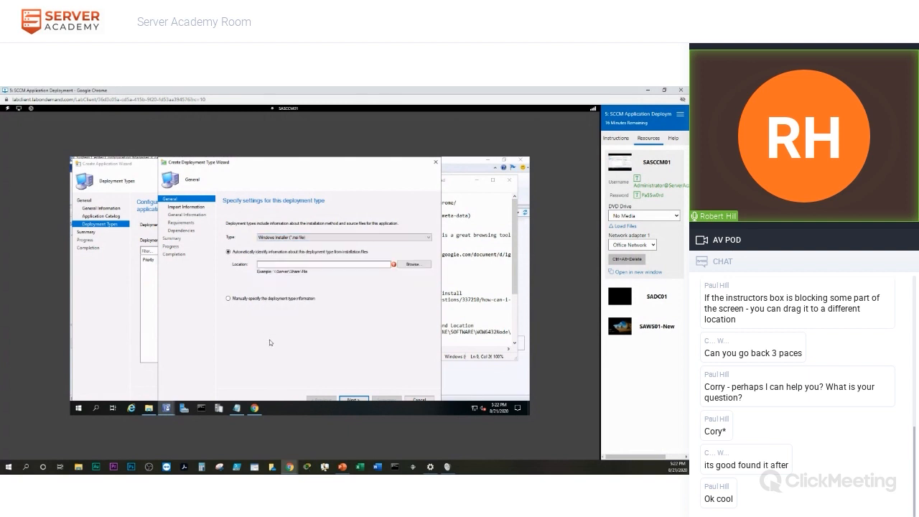
{"action": "left_click", "coordinate": [333, 238]}
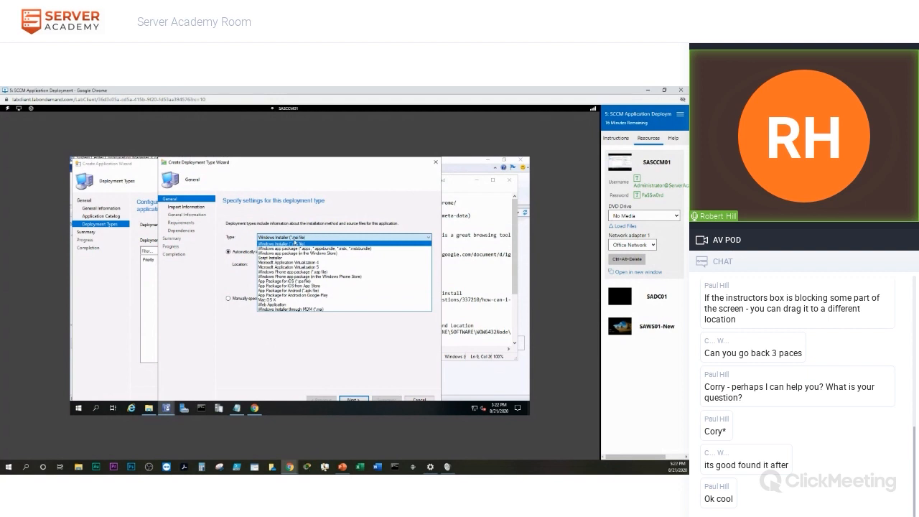
{"action": "left_click", "coordinate": [293, 258]}
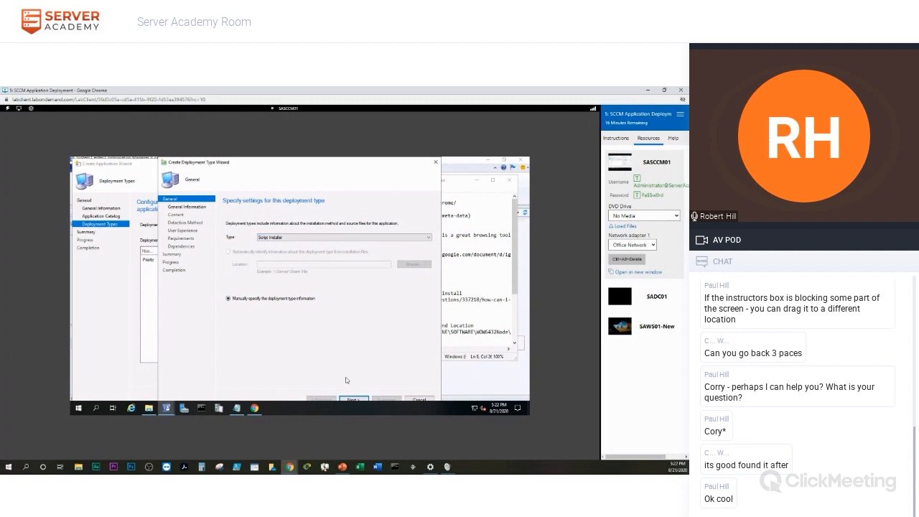
{"action": "left_click", "coordinate": [352, 400]}
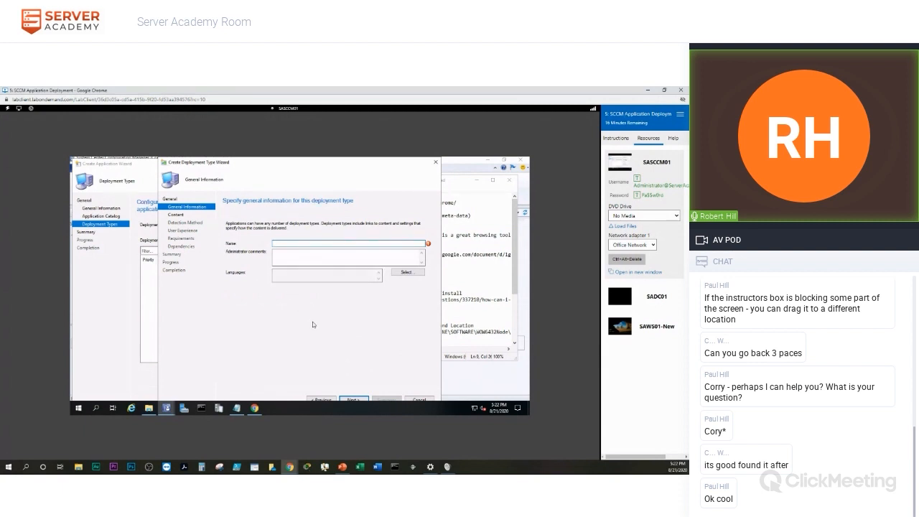
Name the deployment type 'Chrome exe' and continue to the Content page.
{"action": "type", "text": "Chrome exe x64"}
{"action": "left_click", "coordinate": [352, 399]}
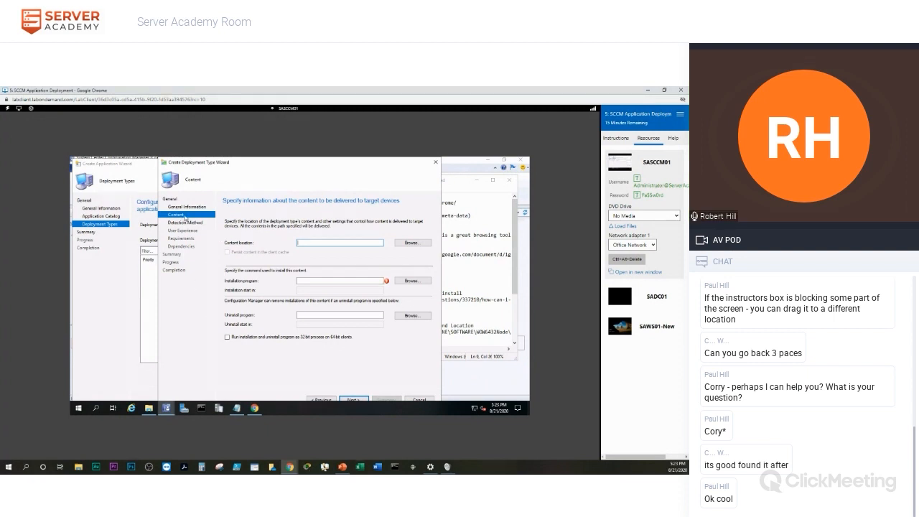
Set the content location to \\SASCCM01\Software\Chrome exe -x64.
{"action": "left_click", "coordinate": [415, 244]}
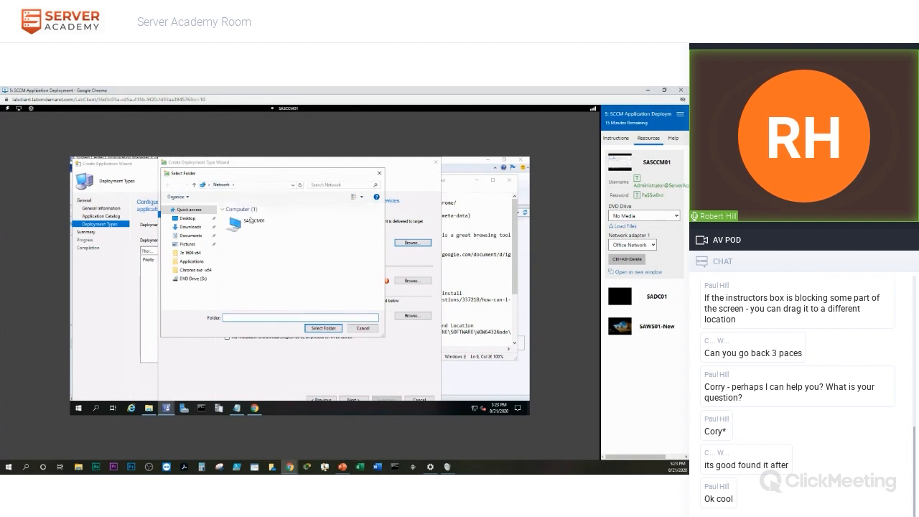
{"action": "left_click", "coordinate": [240, 189]}
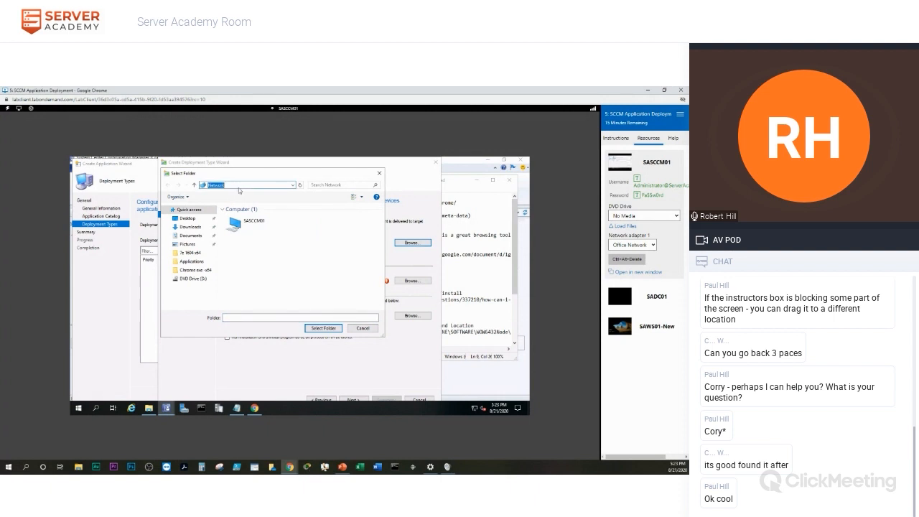
{"action": "type", "text": "\\\\"}
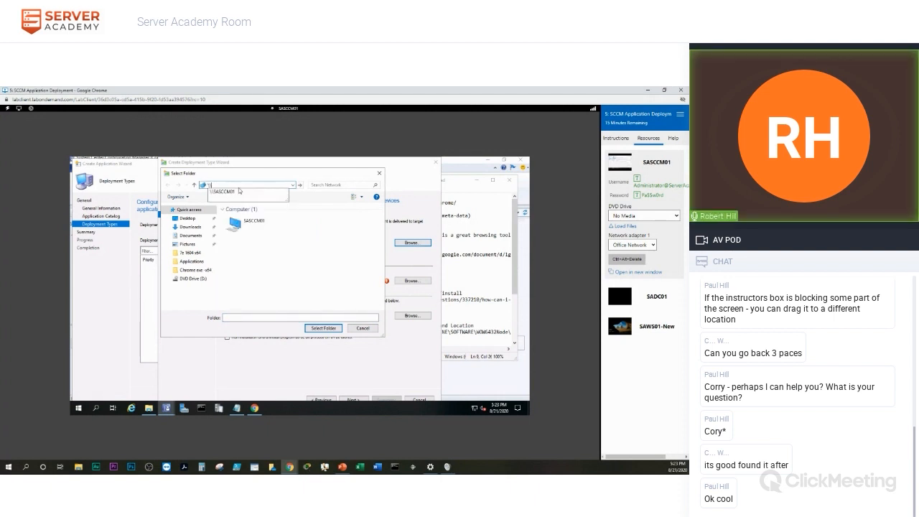
{"action": "type", "text": "SASCCM01"}
{"action": "key", "text": "Return"}
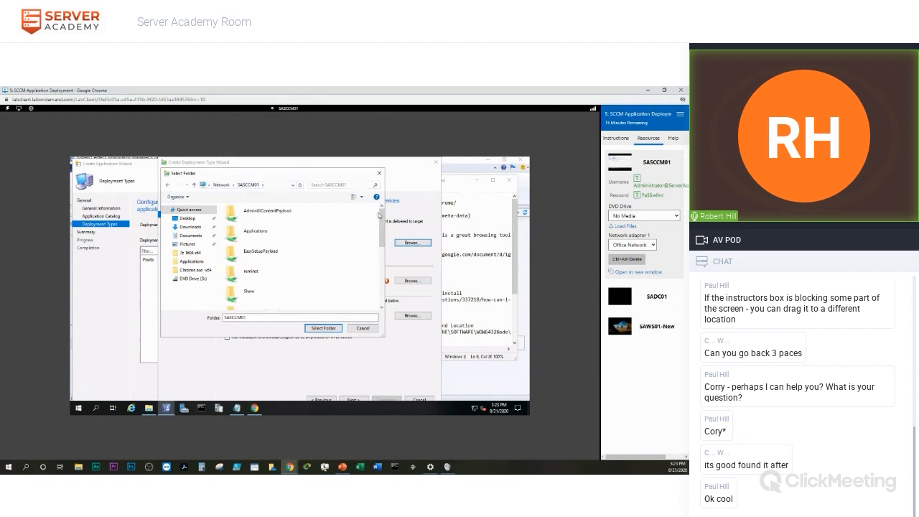
{"action": "left_click_drag", "start_coordinate": [381, 215], "coordinate": [378, 263]}
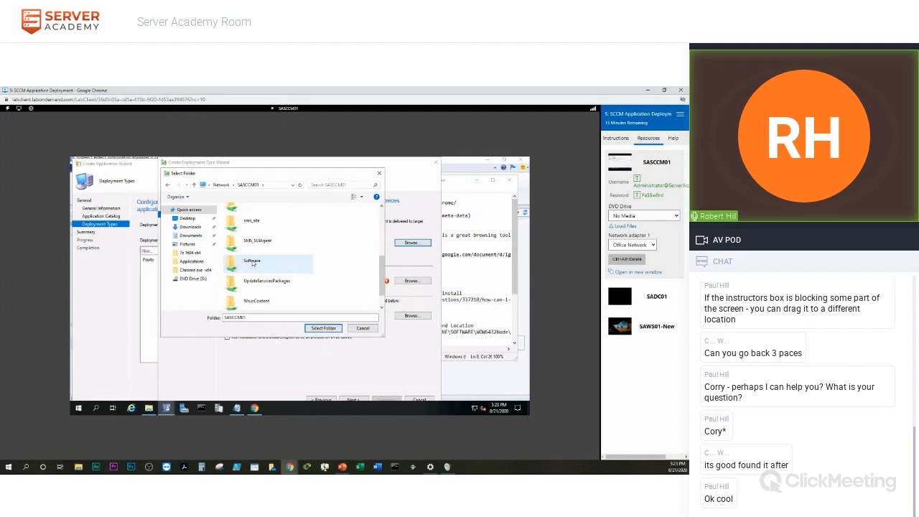
{"action": "left_click", "coordinate": [257, 262]}
{"action": "left_click", "coordinate": [321, 328]}
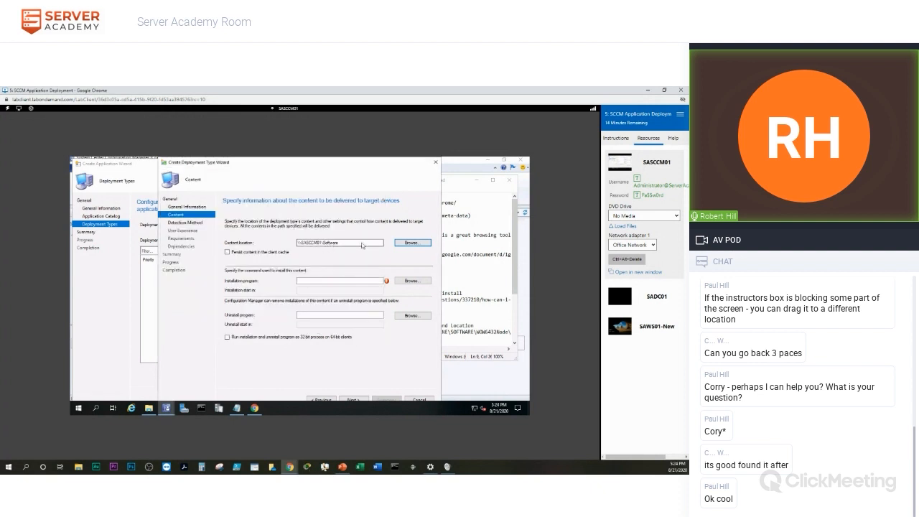
{"action": "left_click", "coordinate": [414, 244]}
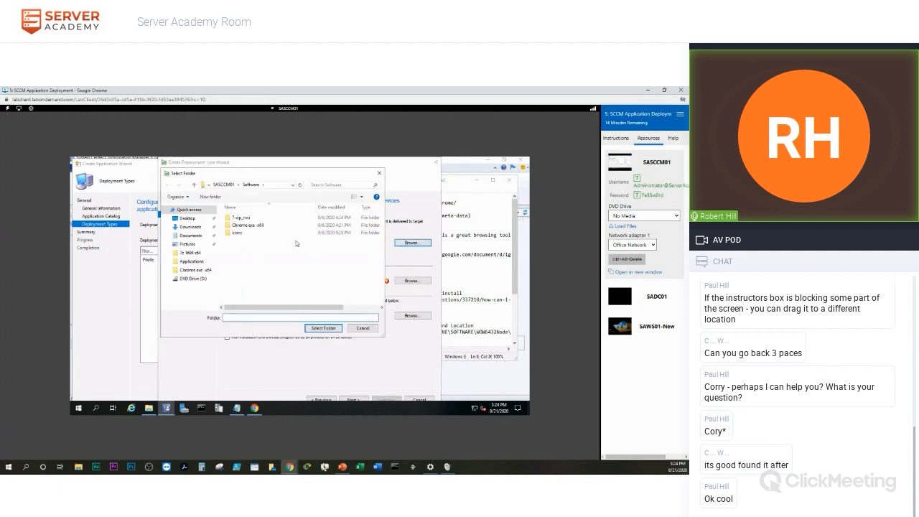
{"action": "left_click", "coordinate": [248, 228]}
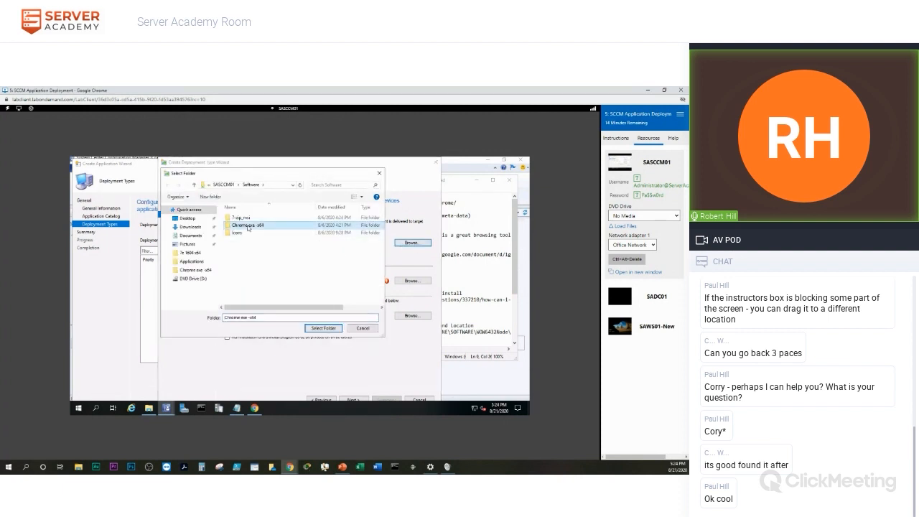
{"action": "left_click", "coordinate": [324, 330]}
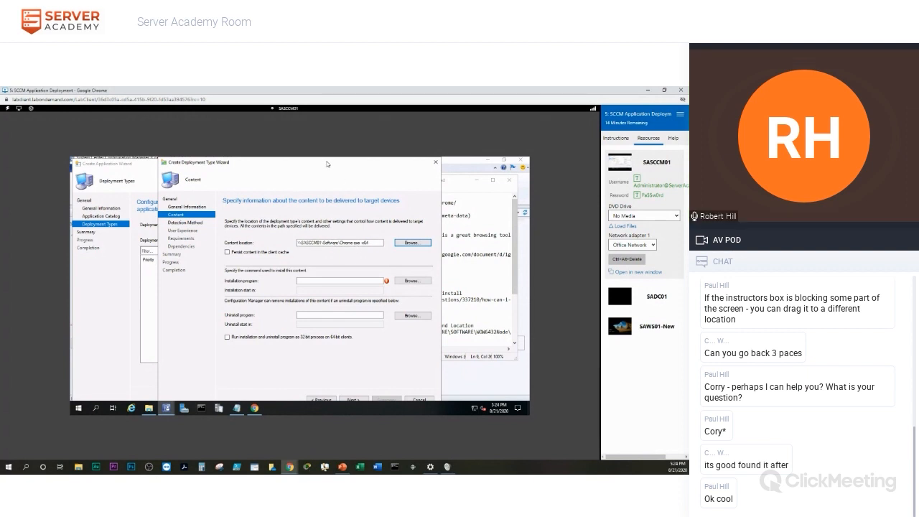
Arrange the deployment type wizard and the command notes side by side.
{"action": "left_click_drag", "start_coordinate": [327, 164], "coordinate": [238, 164]}
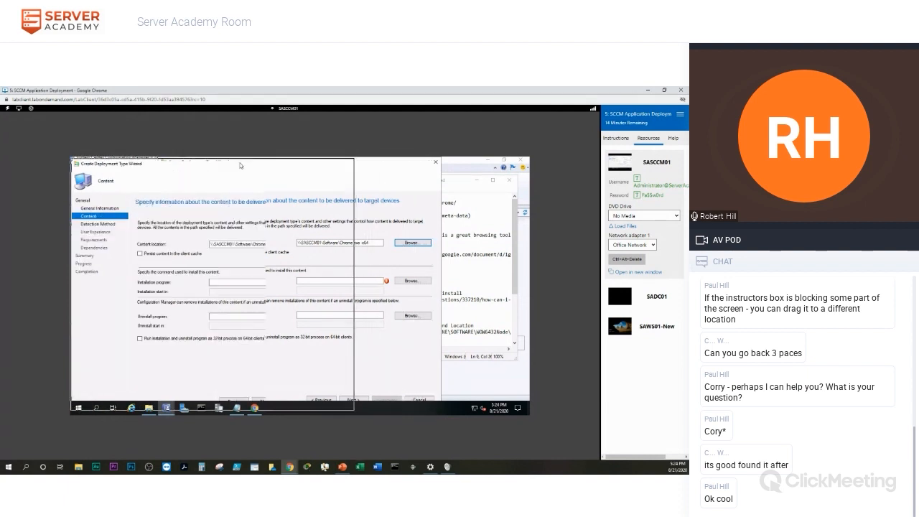
{"action": "left_click", "coordinate": [451, 183]}
{"action": "left_click_drag", "start_coordinate": [463, 181], "coordinate": [470, 173]}
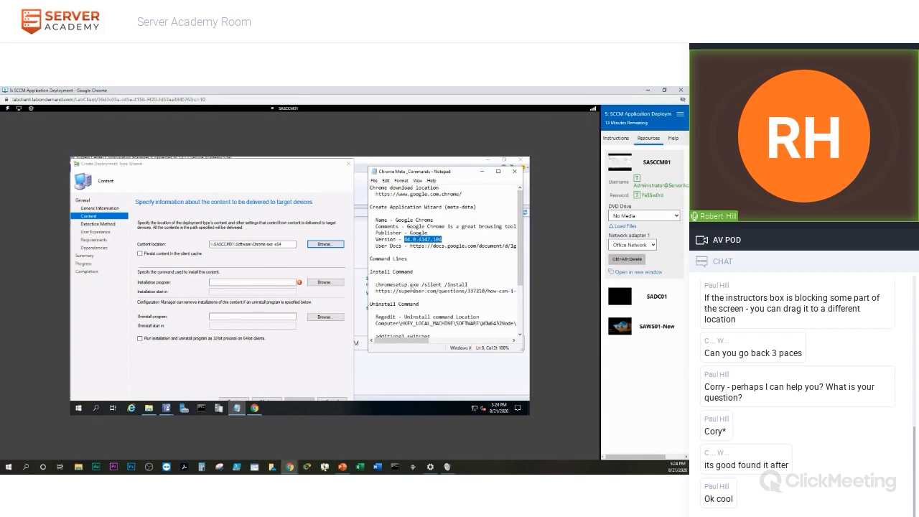
Paste 'chromesetup.exe /silent /install' from the notes into the Installation program field.
{"action": "left_click_drag", "start_coordinate": [375, 287], "coordinate": [471, 286]}
{"action": "key", "text": "ctrl+c"}
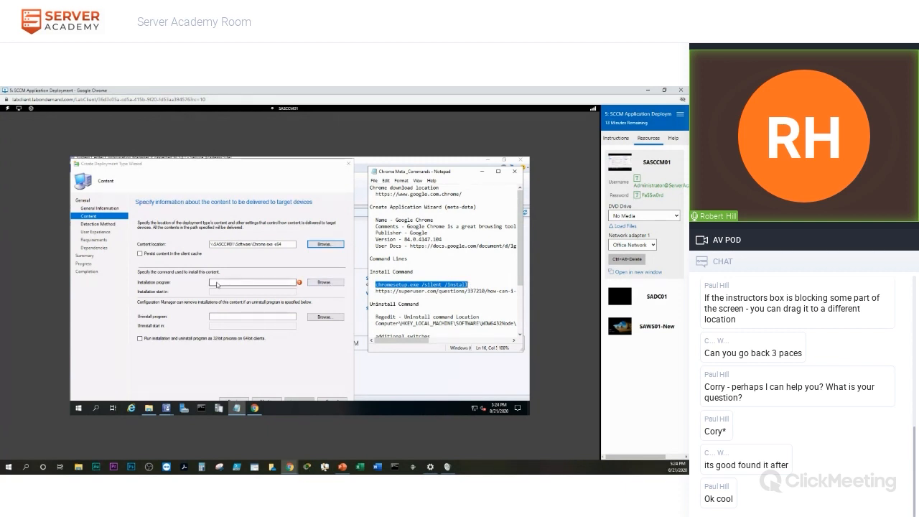
{"action": "left_click", "coordinate": [217, 284]}
{"action": "key", "text": "ctrl+v"}
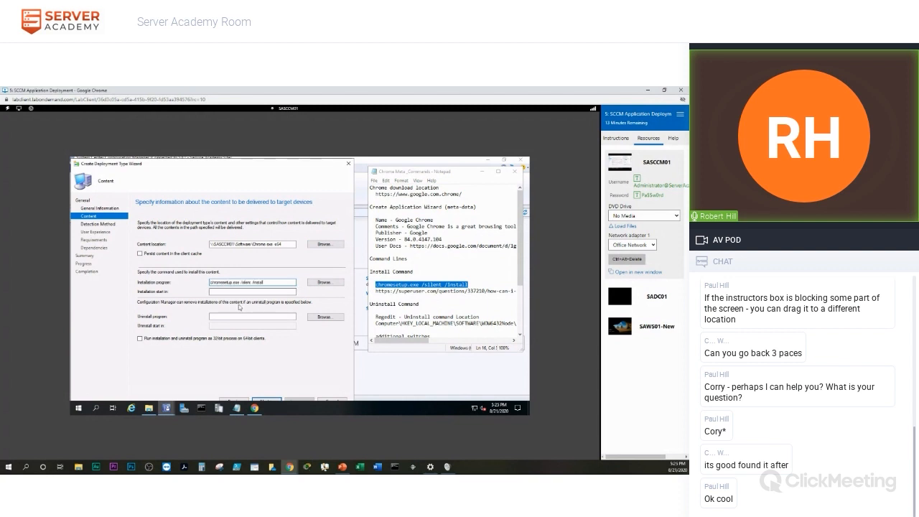
{"action": "left_click", "coordinate": [241, 319]}
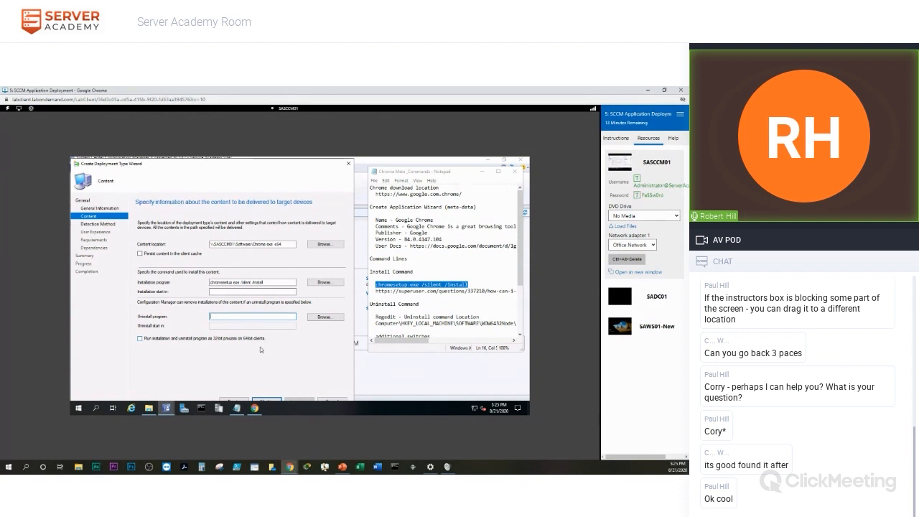
{"action": "left_click", "coordinate": [97, 408]}
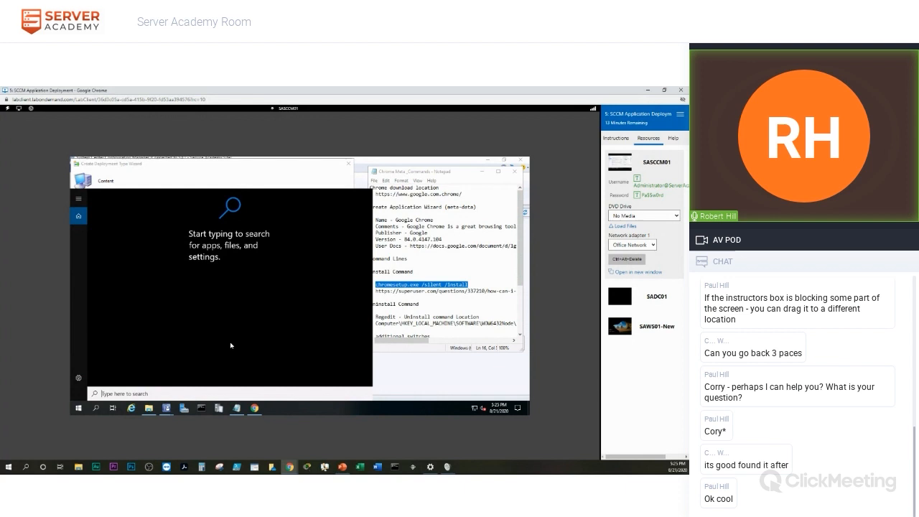
Launch Registry Editor by searching for regedit.
{"action": "type", "text": "reg"}
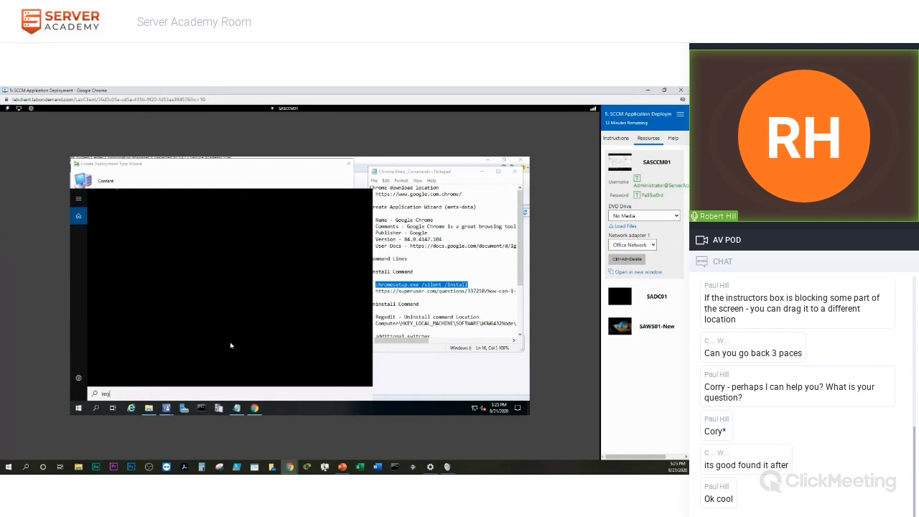
{"action": "type", "text": "edit"}
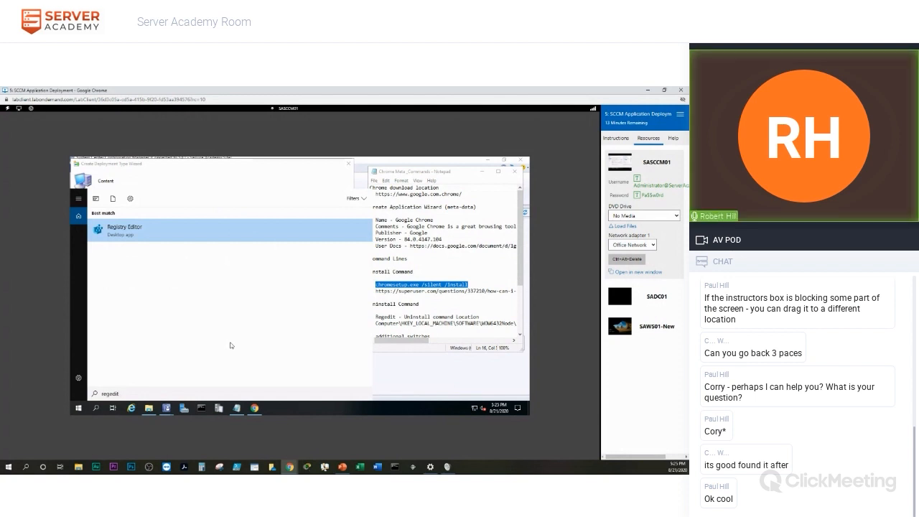
{"action": "key", "text": "Return"}
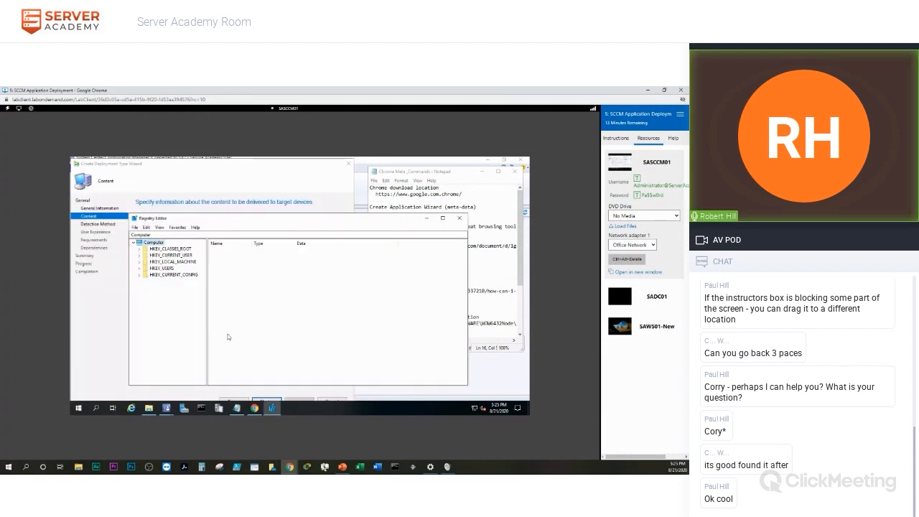
Expand HKEY_LOCAL_MACHINE\SOFTWARE\WOW6432Node in the registry tree.
{"action": "left_click", "coordinate": [139, 262]}
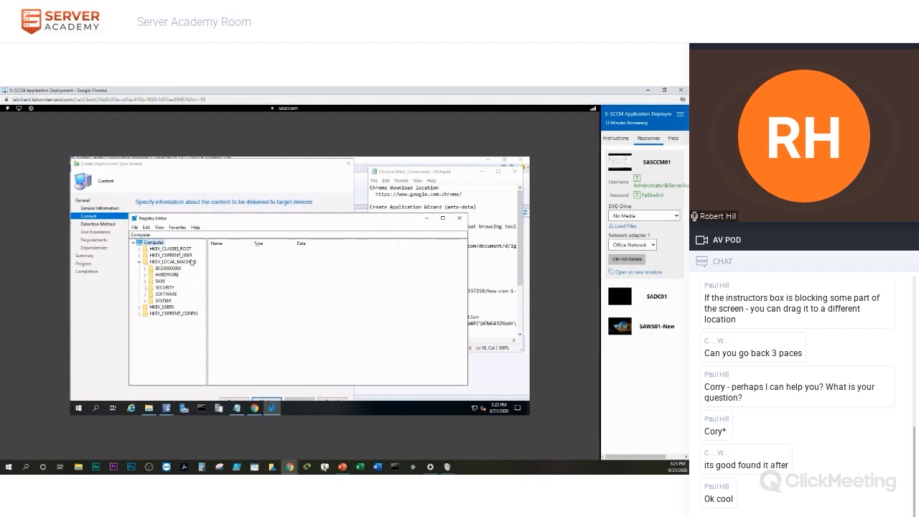
{"action": "left_click", "coordinate": [145, 295]}
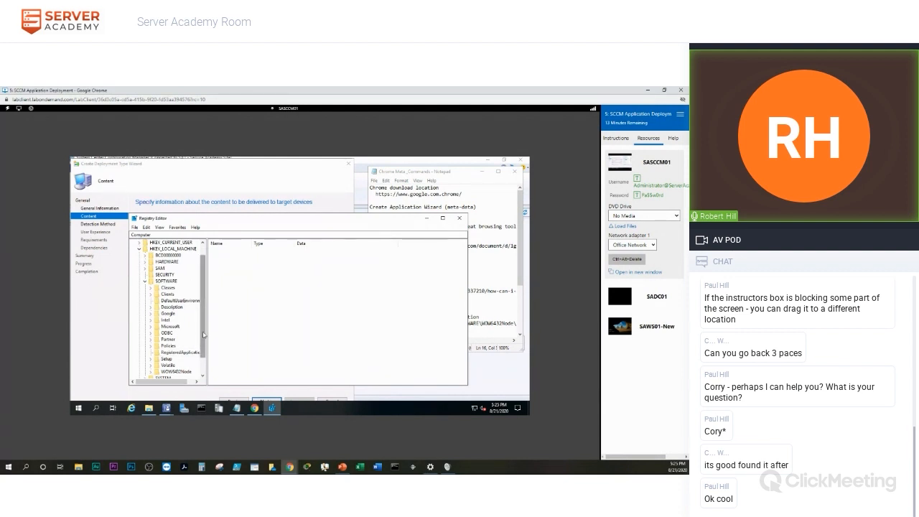
{"action": "left_click_drag", "start_coordinate": [203, 335], "coordinate": [205, 349]}
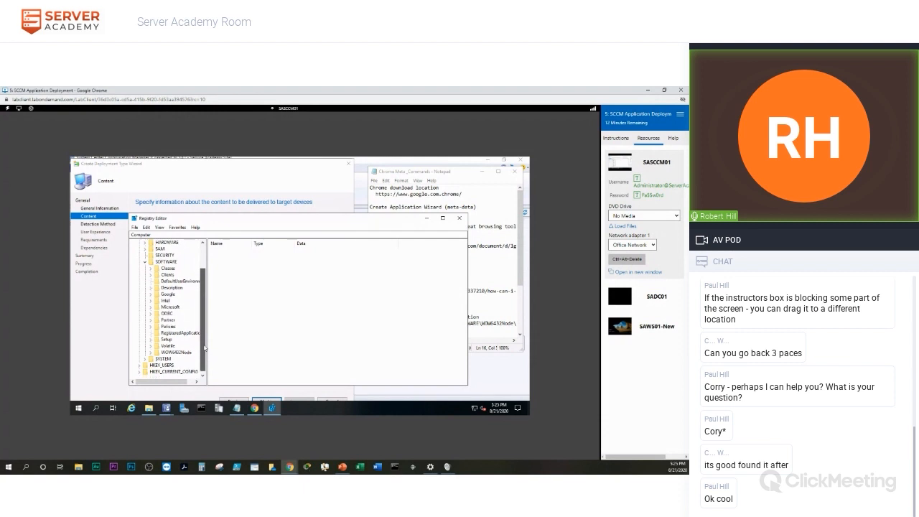
{"action": "left_click_drag", "start_coordinate": [177, 383], "coordinate": [184, 384]}
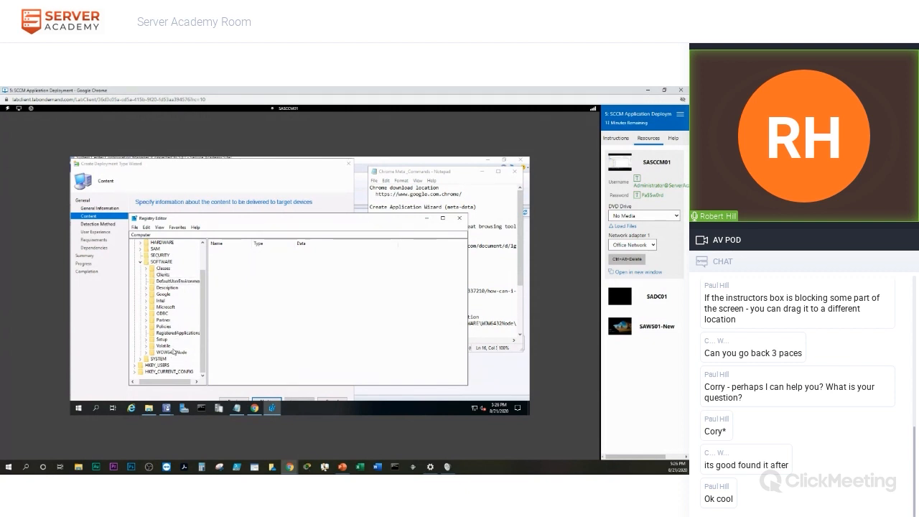
{"action": "double_click", "coordinate": [172, 353]}
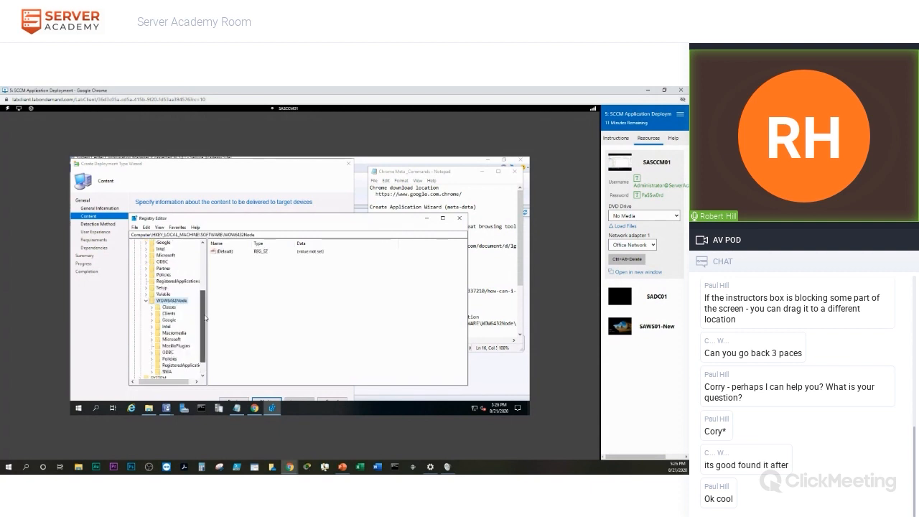
{"action": "scroll", "coordinate": [206, 321], "scroll_direction": "down", "scroll_amount": 1}
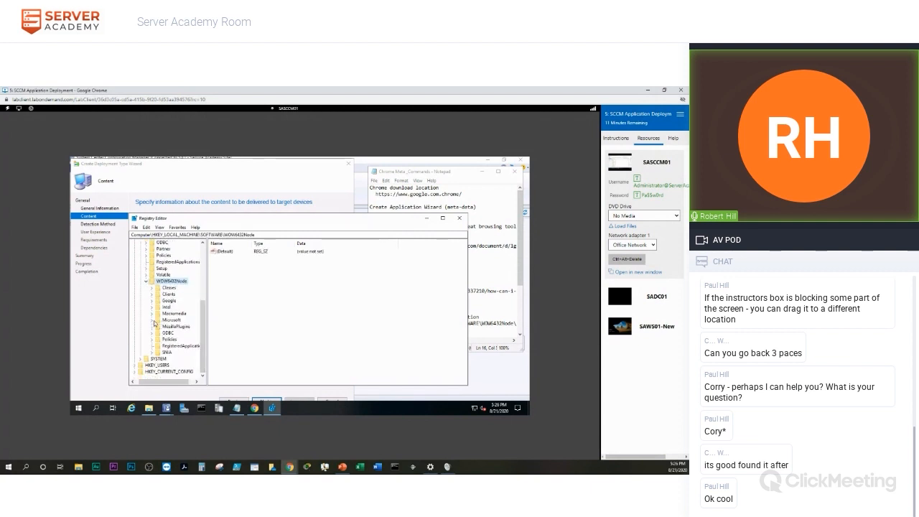
Expand Microsoft\Windows\CurrentVersion\Uninstall under WOW6432Node to list its subkeys.
{"action": "left_click", "coordinate": [152, 321]}
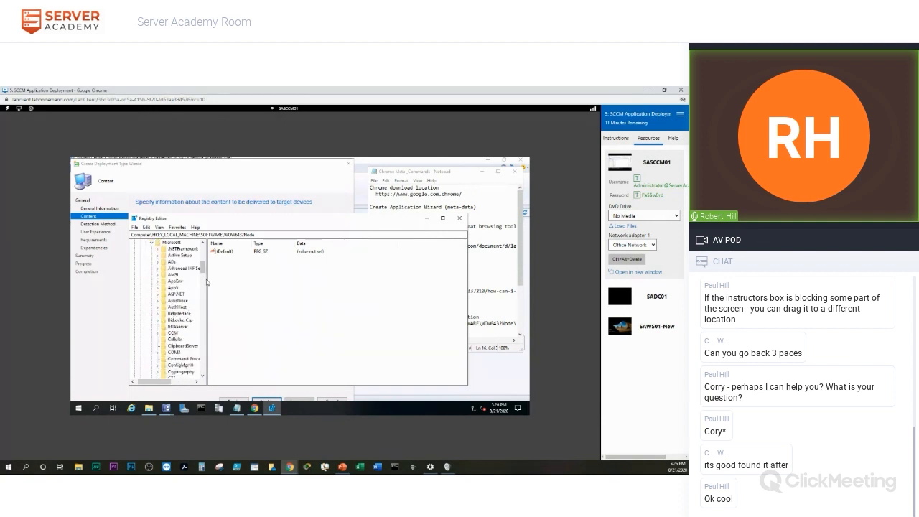
{"action": "left_click_drag", "start_coordinate": [169, 383], "coordinate": [150, 382]}
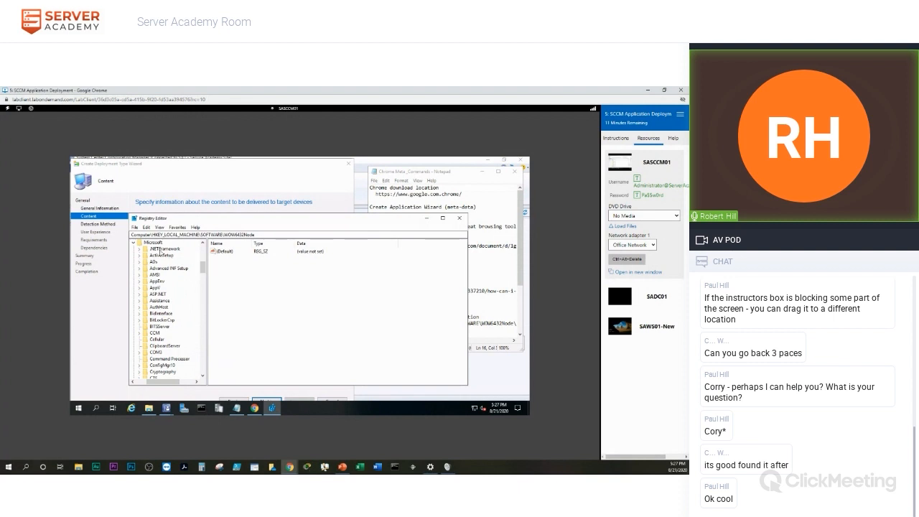
{"action": "left_click_drag", "start_coordinate": [206, 266], "coordinate": [212, 359]}
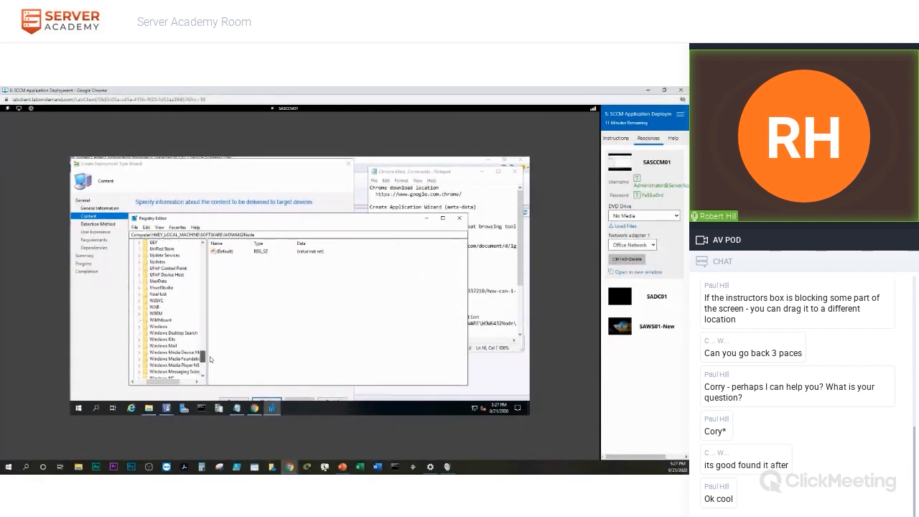
{"action": "left_click", "coordinate": [140, 326]}
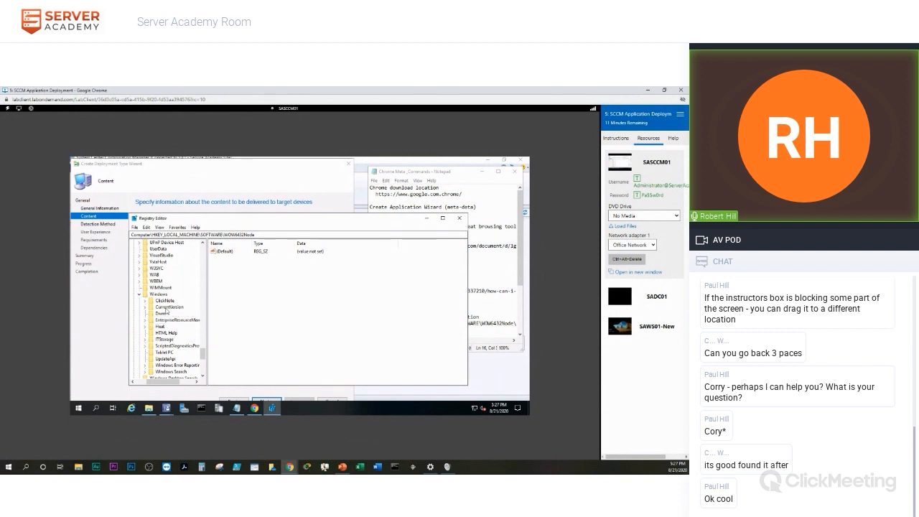
{"action": "double_click", "coordinate": [166, 307]}
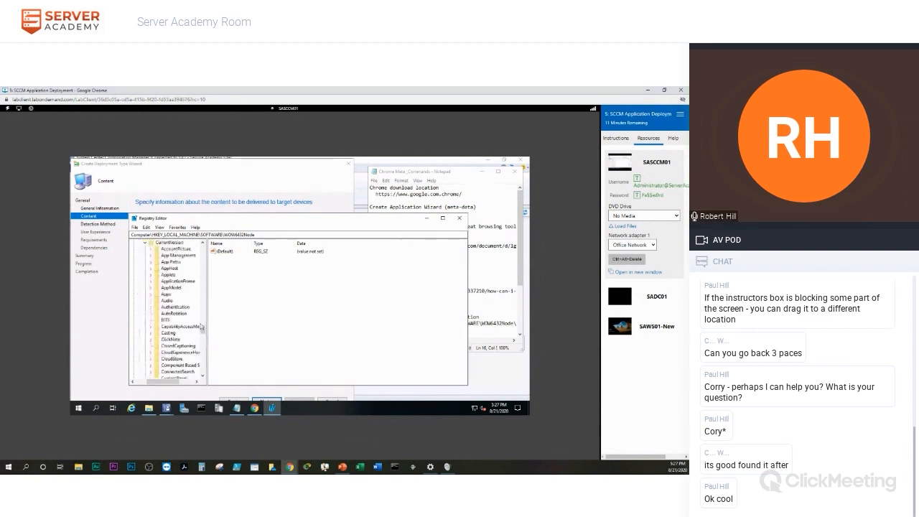
{"action": "left_click_drag", "start_coordinate": [181, 381], "coordinate": [186, 381]}
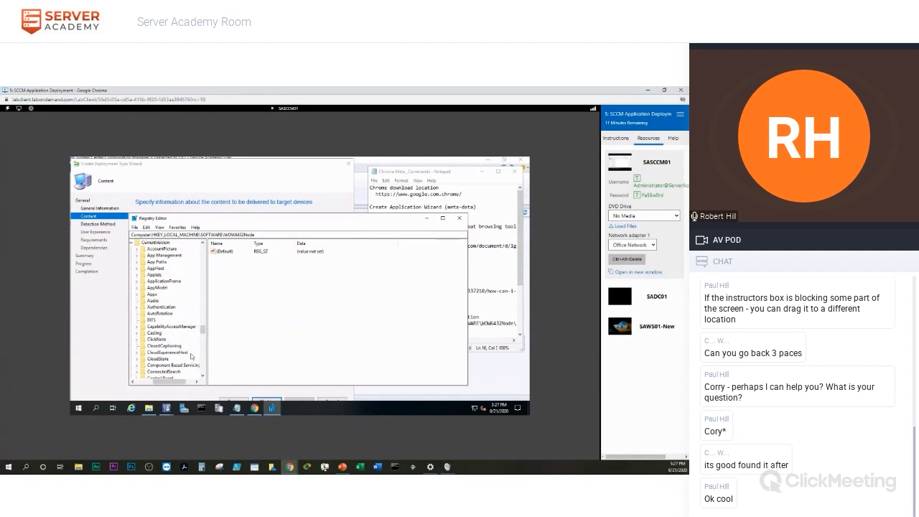
{"action": "left_click_drag", "start_coordinate": [202, 331], "coordinate": [203, 355]}
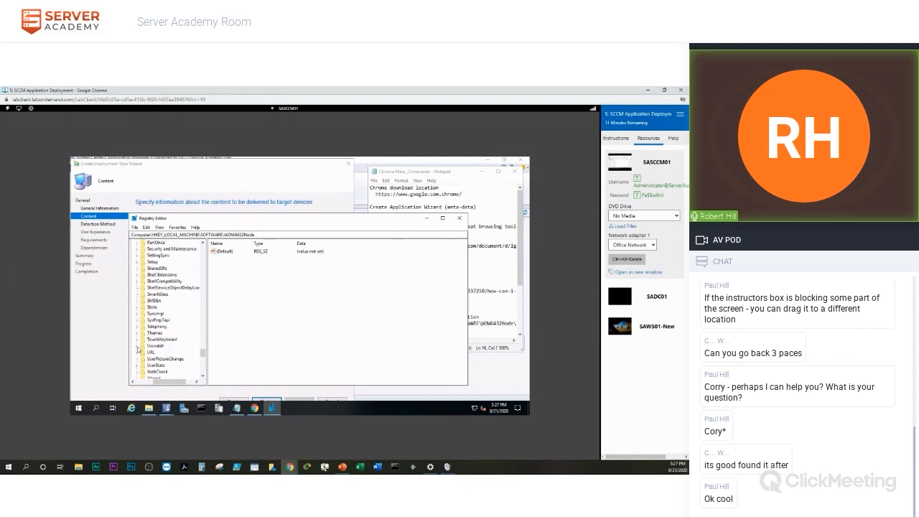
{"action": "left_click", "coordinate": [138, 347]}
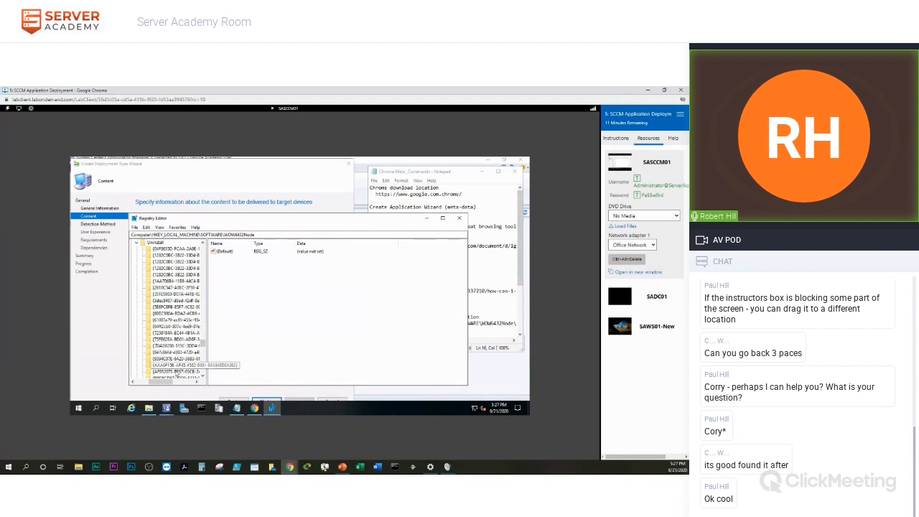
{"action": "left_click_drag", "start_coordinate": [167, 381], "coordinate": [161, 381]}
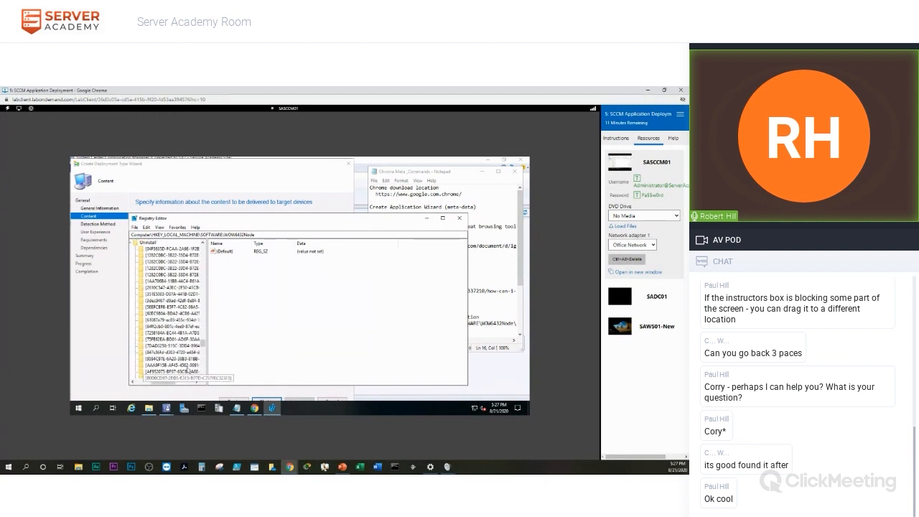
{"action": "left_click_drag", "start_coordinate": [202, 347], "coordinate": [203, 353]}
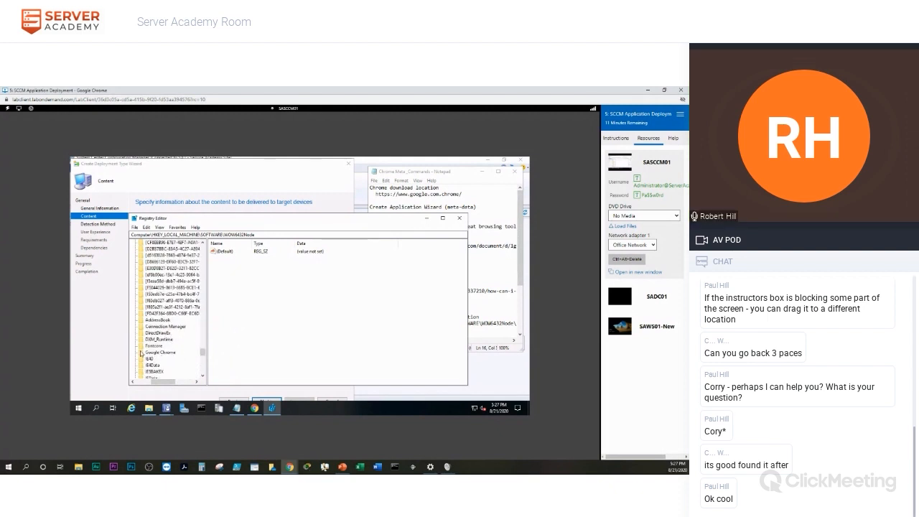
Copy the UninstallString value data from the Google Chrome registry key, then go back to the deployment type wizard.
{"action": "left_click", "coordinate": [142, 353]}
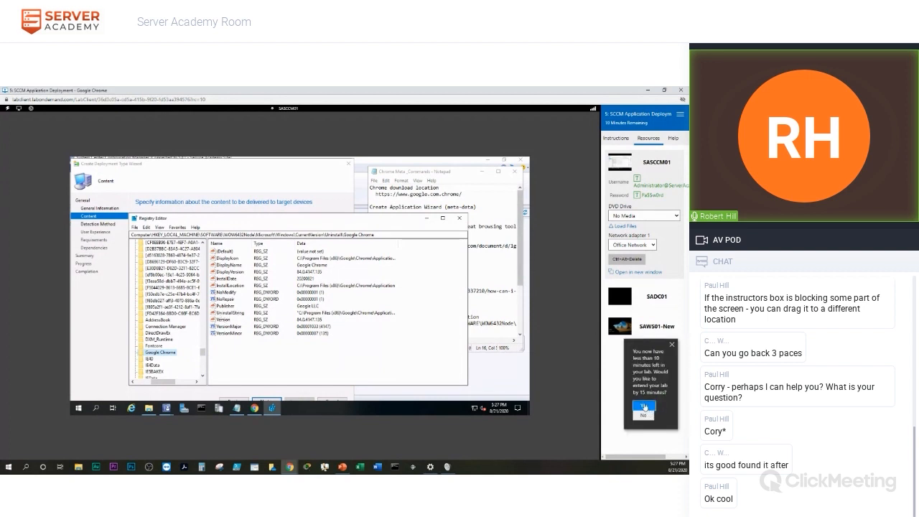
{"action": "left_click", "coordinate": [644, 407]}
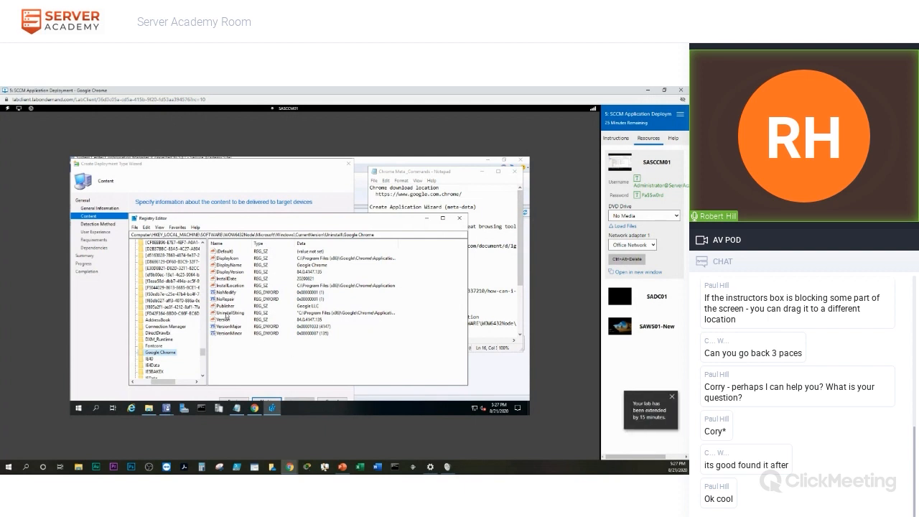
{"action": "double_click", "coordinate": [230, 314]}
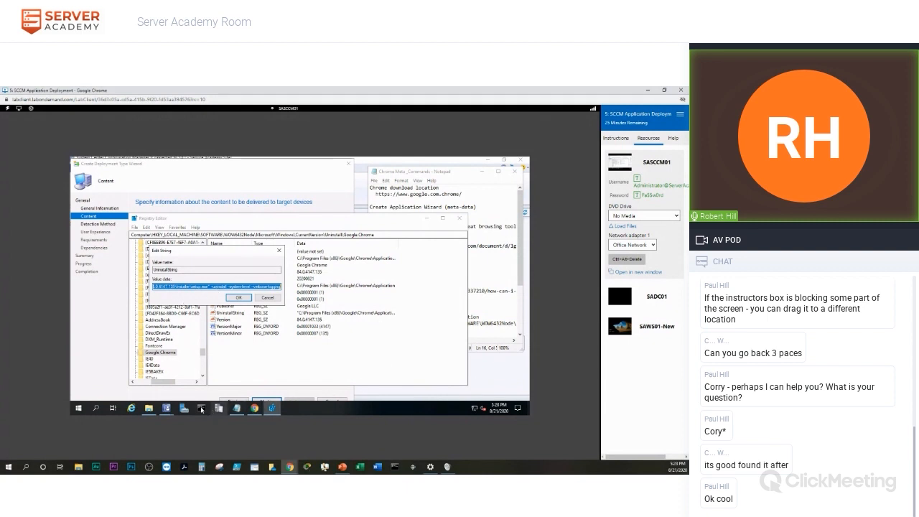
{"action": "mouse_move", "coordinate": [168, 411]}
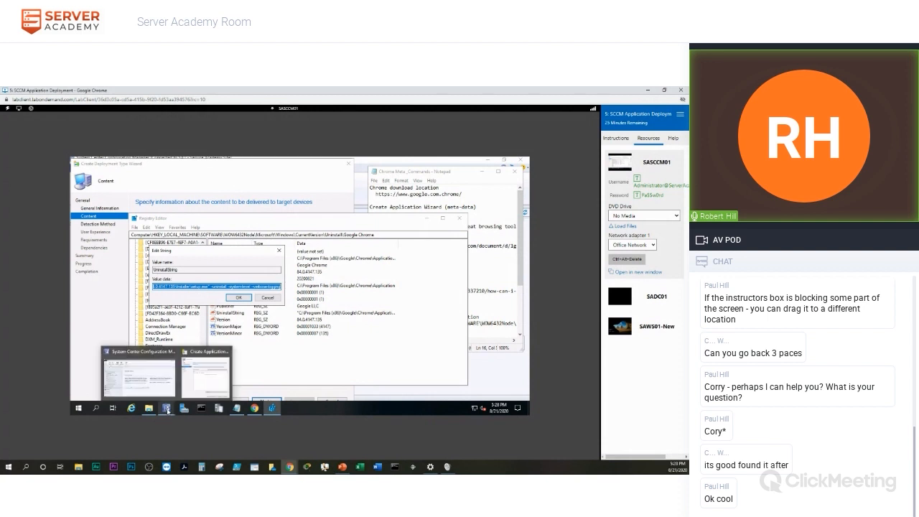
{"action": "left_click", "coordinate": [200, 383]}
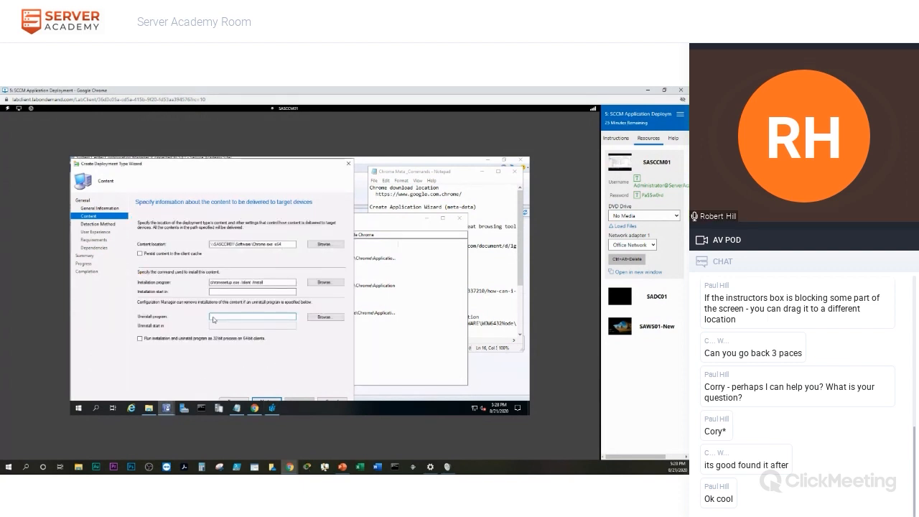
Paste Chrome's setup.exe --uninstall --system-level command into the Uninstall program box and review it.
{"action": "key", "text": "ctrl+v"}
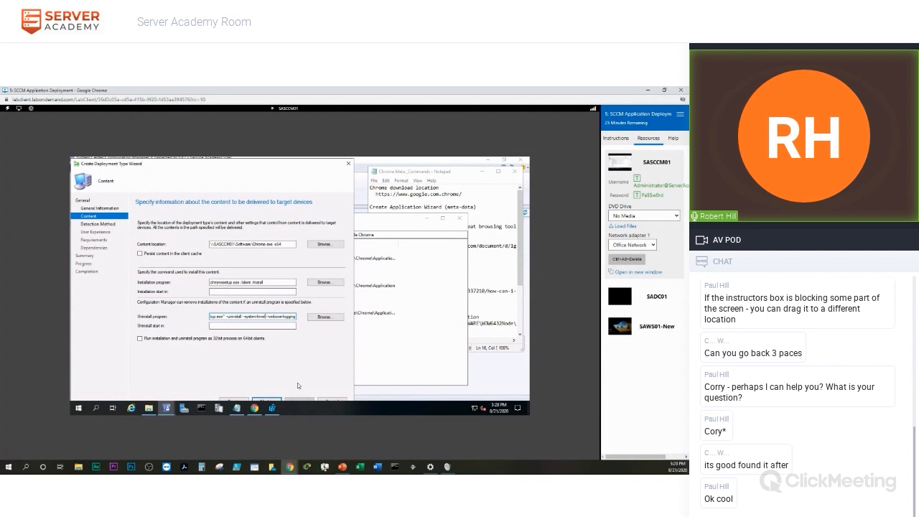
{"action": "key", "text": "Left"}
{"action": "key", "text": "Left"}
{"action": "key", "text": "Left"}
{"action": "key", "text": "Left"}
{"action": "key", "text": "Left"}
{"action": "key", "text": "Left"}
{"action": "key", "text": "Left"}
{"action": "key", "text": "Left"}
{"action": "key", "text": "Left"}
{"action": "key", "text": "Left"}
{"action": "key", "text": "Left"}
{"action": "key", "text": "Left"}
{"action": "key", "text": "Left"}
{"action": "key", "text": "Left"}
{"action": "key", "text": "Left"}
{"action": "key", "text": "Left"}
{"action": "key", "text": "Left"}
{"action": "key", "text": "Left"}
{"action": "key", "text": "Left"}
{"action": "key", "text": "Left"}
{"action": "key", "text": "Left"}
{"action": "key", "text": "Left"}
{"action": "key", "text": "Left"}
{"action": "key", "text": "Left"}
{"action": "key", "text": "Left"}
{"action": "key", "text": "Left"}
{"action": "key", "text": "Left"}
{"action": "key", "text": "Left"}
{"action": "key", "text": "Left"}
{"action": "key", "text": "Left"}
{"action": "key", "text": "Left"}
{"action": "key", "text": "Left"}
{"action": "key", "text": "Left"}
{"action": "key", "text": "Left"}
{"action": "key", "text": "Left"}
{"action": "key", "text": "Left"}
{"action": "key", "text": "Left"}
{"action": "key", "text": "Left"}
{"action": "key", "text": "Left"}
{"action": "key", "text": "Left"}
{"action": "key", "text": "Right"}
{"action": "key", "text": "Right"}
{"action": "key", "text": "Right"}
{"action": "key", "text": "Right"}
{"action": "key", "text": "Right"}
{"action": "key", "text": "Right"}
{"action": "key", "text": "Right"}
{"action": "key", "text": "Right"}
{"action": "key", "text": "Right"}
{"action": "key", "text": "Right"}
{"action": "key", "text": "Right"}
{"action": "key", "text": "Right"}
{"action": "key", "text": "Right"}
{"action": "key", "text": "Right"}
{"action": "key", "text": "Right"}
{"action": "key", "text": "Right"}
{"action": "key", "text": "Right"}
{"action": "key", "text": "Right"}
{"action": "key", "text": "Right"}
{"action": "key", "text": "Right"}
{"action": "key", "text": "Right"}
{"action": "key", "text": "Right"}
{"action": "key", "text": "Right"}
{"action": "key", "text": "Right"}
{"action": "key", "text": "Right"}
{"action": "key", "text": "Right"}
{"action": "key", "text": "Right"}
{"action": "key", "text": "Right"}
{"action": "key", "text": "Right"}
{"action": "key", "text": "Right"}
{"action": "key", "text": "Right"}
{"action": "key", "text": "Right"}
{"action": "key", "text": "Right"}
{"action": "key", "text": "Right"}
{"action": "key", "text": "Right"}
{"action": "key", "text": "Right"}
{"action": "key", "text": "Right"}
{"action": "key", "text": "Right"}
{"action": "key", "text": "Right"}
{"action": "key", "text": "Right"}
{"action": "key", "text": "Right"}
{"action": "key", "text": "Right"}
{"action": "key", "text": "Right"}
{"action": "key", "text": "Right"}
{"action": "key", "text": "Right"}
{"action": "key", "text": "Right"}
{"action": "key", "text": "Right"}
{"action": "key", "text": "Right"}
{"action": "key", "text": "Right"}
{"action": "key", "text": "Right"}
{"action": "key", "text": "Right"}
{"action": "key", "text": "Left"}
{"action": "key", "text": "Left"}
{"action": "key", "text": "Left"}
{"action": "key", "text": "Left"}
{"action": "key", "text": "Left"}
{"action": "key", "text": "Left"}
{"action": "key", "text": "Left"}
{"action": "key", "text": "Left"}
{"action": "key", "text": "Left"}
{"action": "key", "text": "Left"}
{"action": "key", "text": "Left"}
{"action": "key", "text": "Left"}
{"action": "key", "text": "Left"}
{"action": "key", "text": "Left"}
{"action": "key", "text": "Left"}
{"action": "key", "text": "Left"}
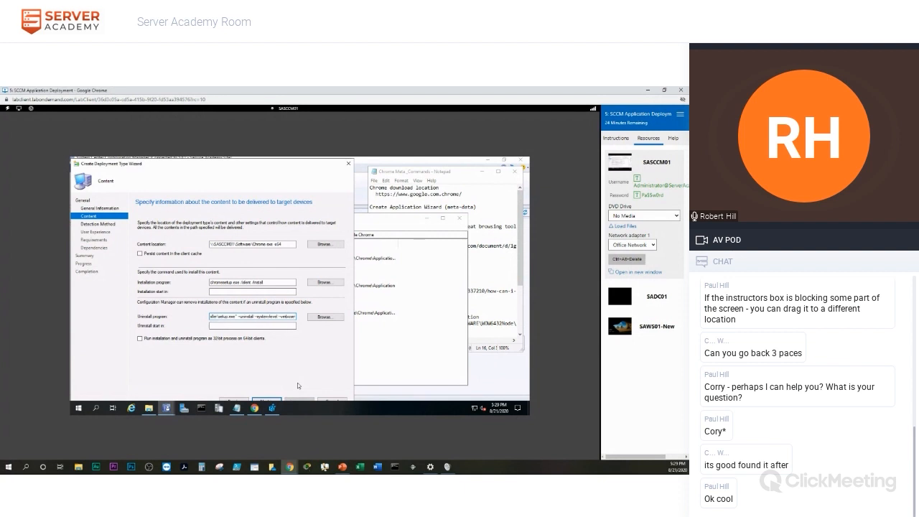
{"action": "key", "text": "Left"}
{"action": "key", "text": "Left"}
{"action": "key", "text": "Left"}
{"action": "key", "text": "Left"}
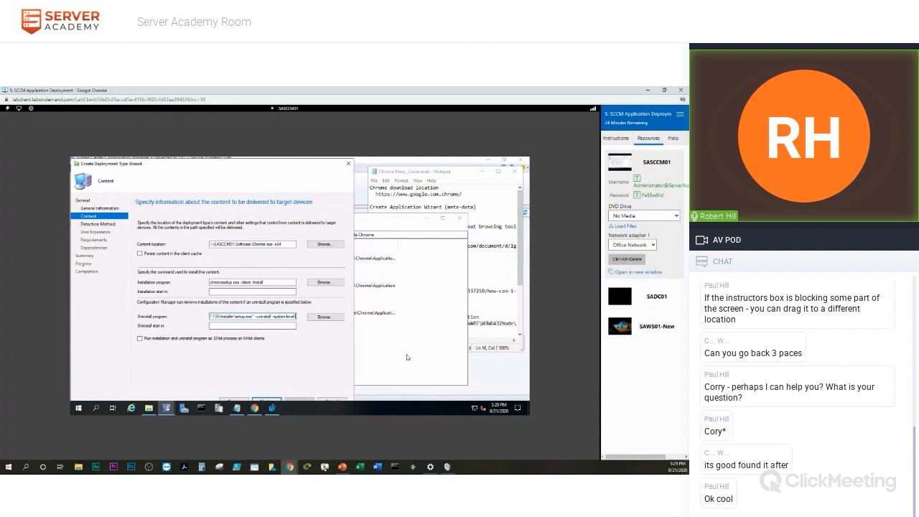
Copy the -force-uninstall switch from the Notepad notes and append it to the Uninstall program command.
{"action": "left_click", "coordinate": [493, 275]}
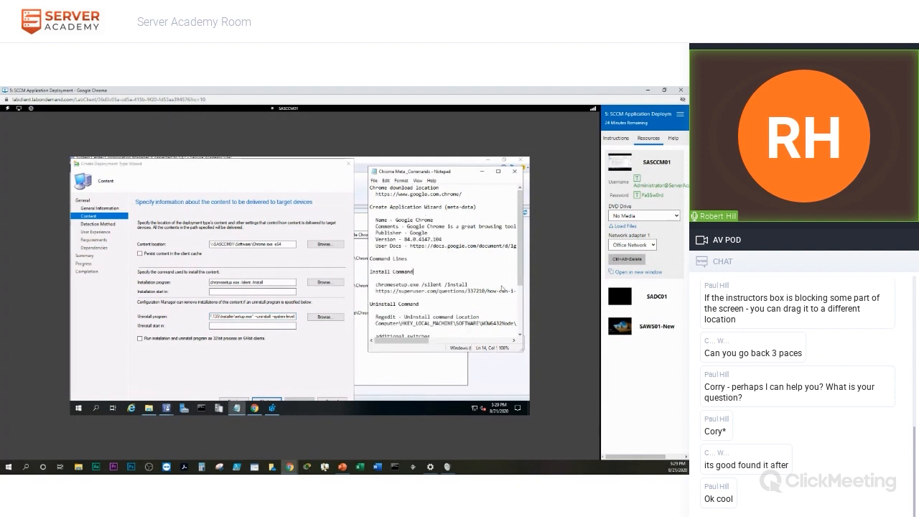
{"action": "left_click_drag", "start_coordinate": [520, 278], "coordinate": [527, 308]}
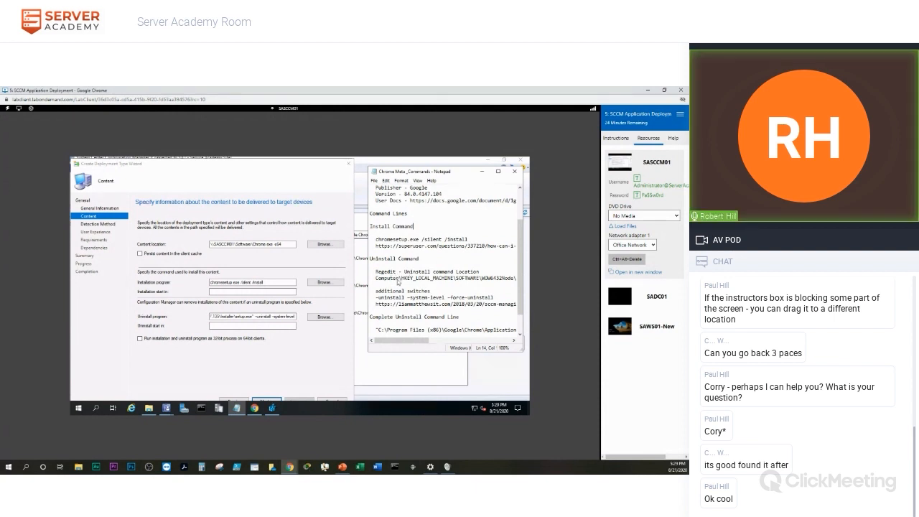
{"action": "mouse_move", "coordinate": [402, 342]}
{"action": "left_mouse_down"}
{"action": "mouse_move", "coordinate": [456, 340]}
{"action": "mouse_move", "coordinate": [391, 348]}
{"action": "left_mouse_up"}
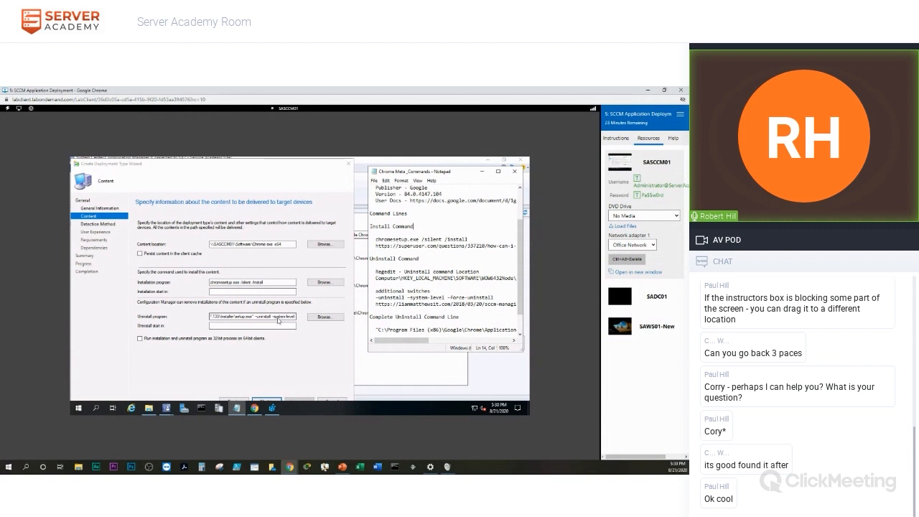
{"action": "left_click_drag", "start_coordinate": [448, 297], "coordinate": [496, 300]}
{"action": "key", "text": "ctrl+c"}
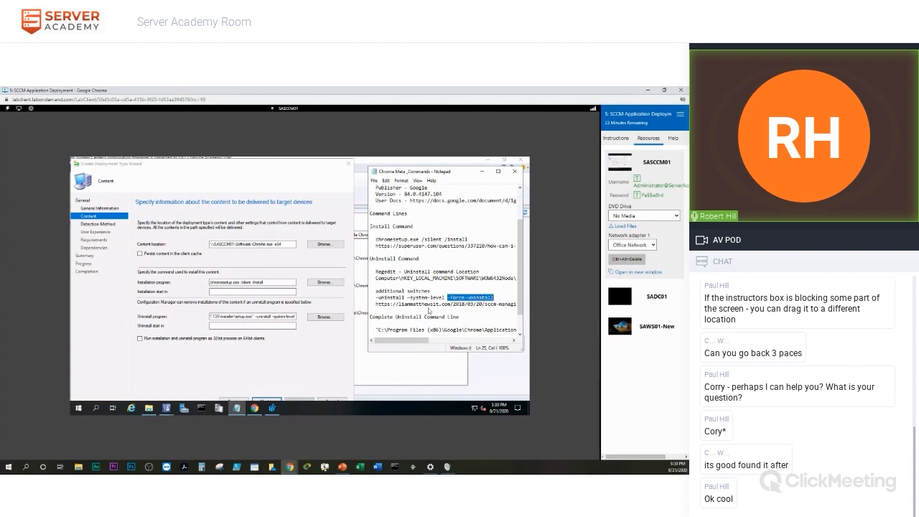
{"action": "left_click", "coordinate": [297, 318]}
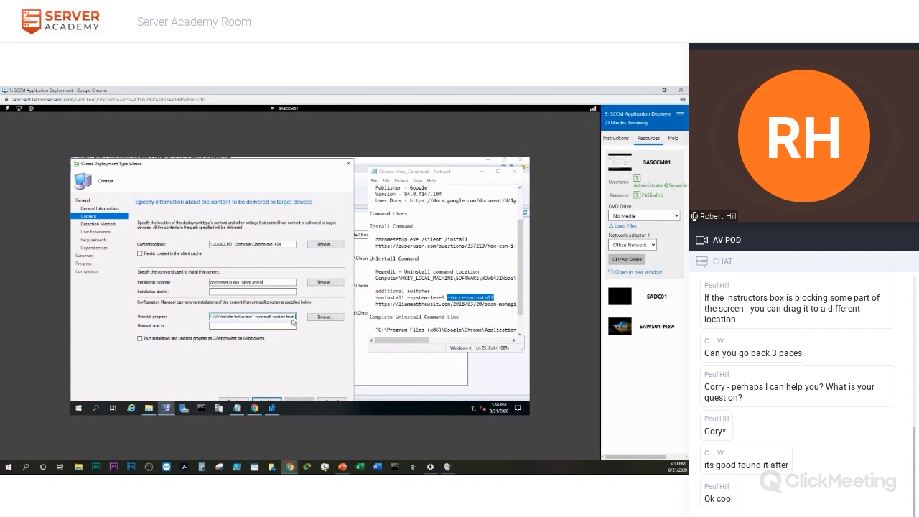
{"action": "key", "text": "ctrl+v"}
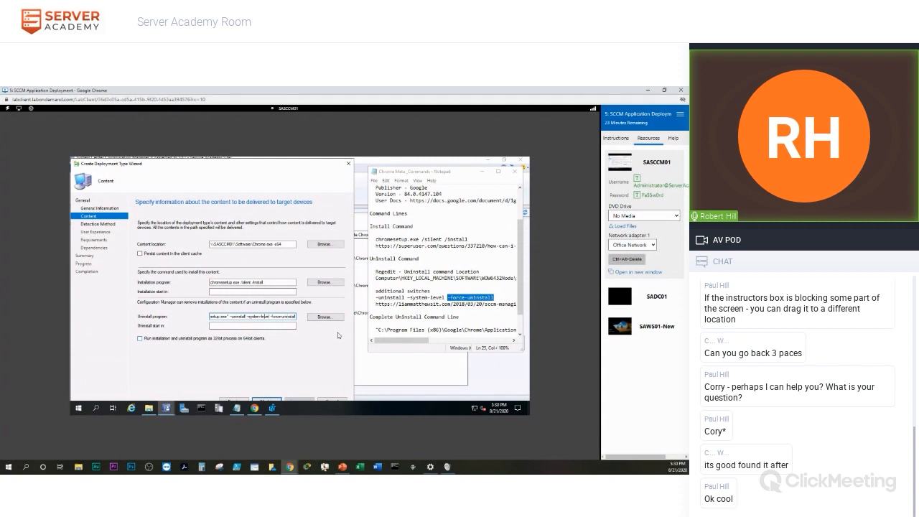
{"action": "key", "text": "Left"}
{"action": "key", "text": "Left"}
{"action": "key", "text": "Left"}
{"action": "key", "text": "Left"}
{"action": "key", "text": "Left"}
{"action": "key", "text": "Left"}
{"action": "key", "text": "Left"}
{"action": "key", "text": "Left"}
{"action": "key", "text": "Left"}
{"action": "key", "text": "Left"}
{"action": "key", "text": "Left"}
{"action": "key", "text": "Left"}
{"action": "key", "text": "Left"}
{"action": "key", "text": "Left"}
{"action": "key", "text": "Left"}
{"action": "key", "text": "Left"}
{"action": "key", "text": "Left"}
{"action": "key", "text": "Left"}
{"action": "key", "text": "Left"}
{"action": "key", "text": "Left"}
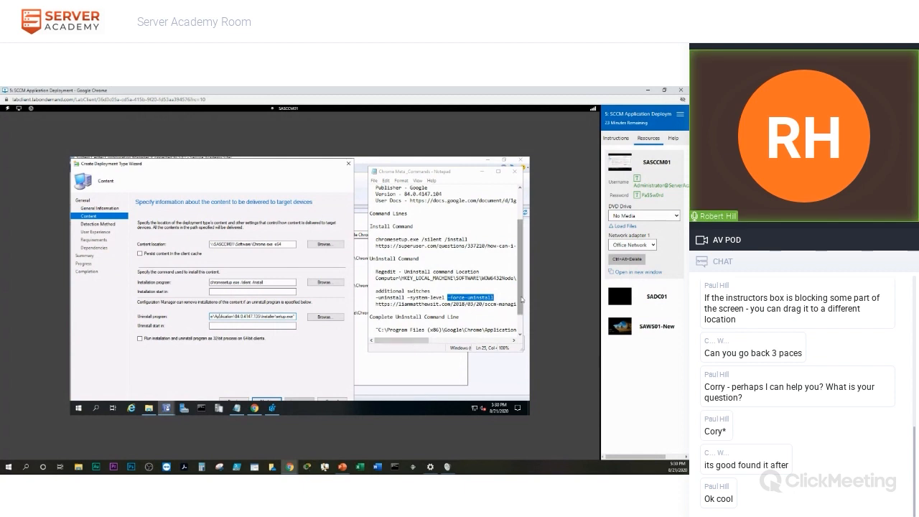
Check the full uninstall command line in the Notepad notes, then minimize Notepad.
{"action": "left_click_drag", "start_coordinate": [522, 299], "coordinate": [523, 313]}
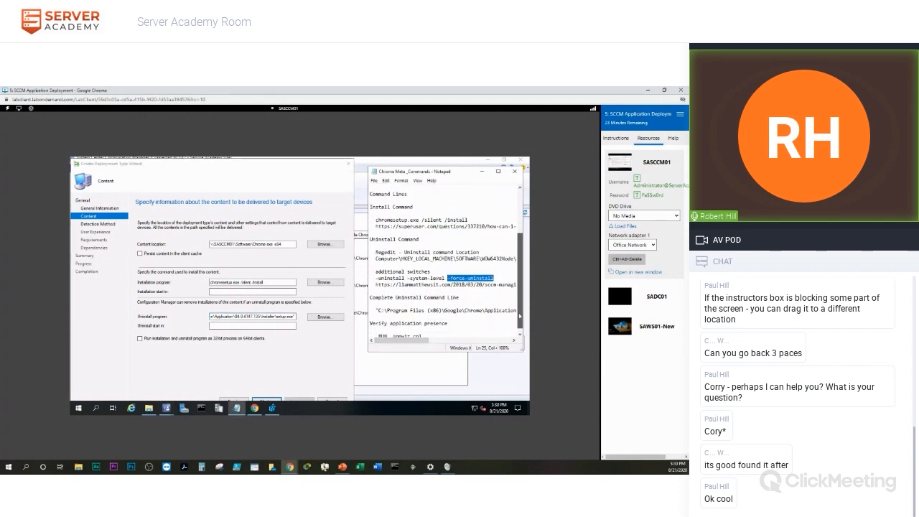
{"action": "left_click_drag", "start_coordinate": [407, 343], "coordinate": [441, 316]}
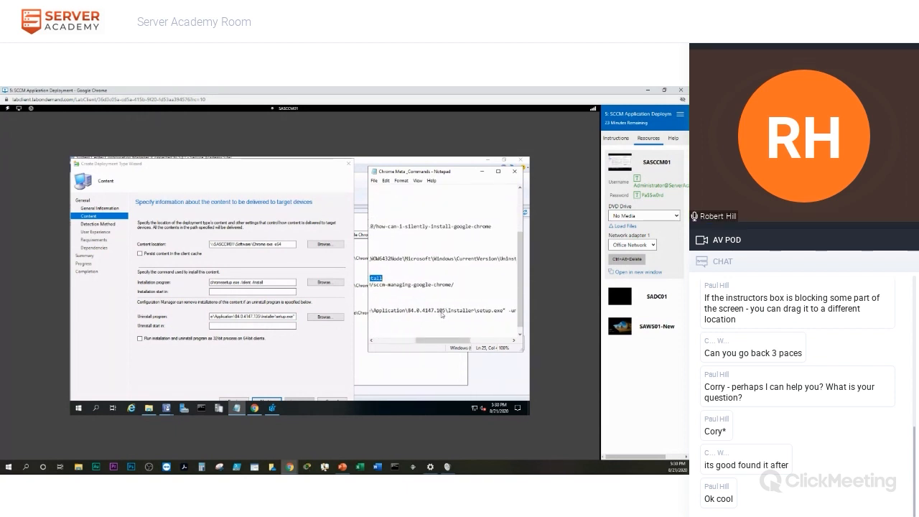
{"action": "left_click_drag", "start_coordinate": [436, 343], "coordinate": [393, 343]}
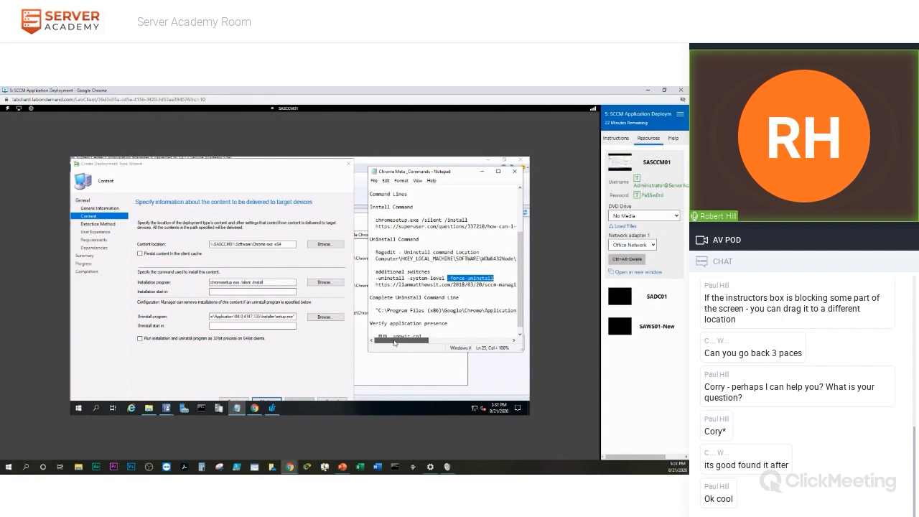
{"action": "left_click_drag", "start_coordinate": [395, 343], "coordinate": [438, 345]}
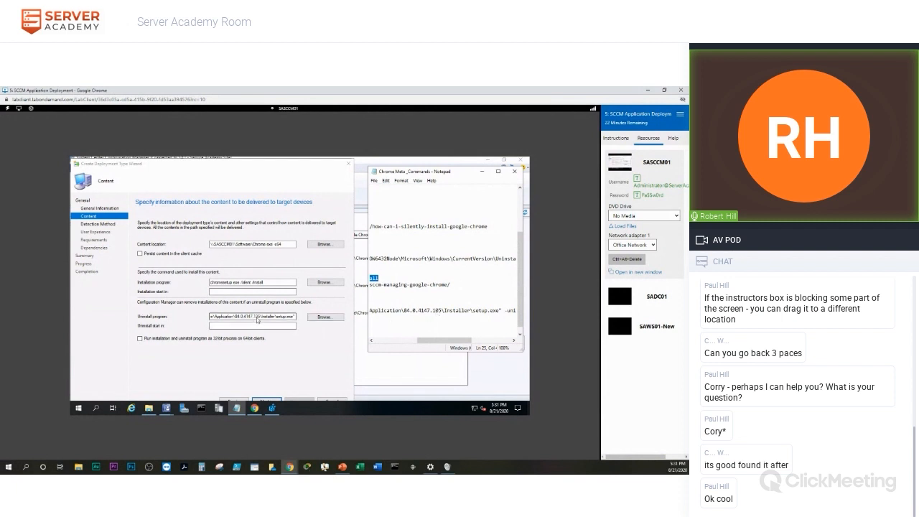
{"action": "left_click", "coordinate": [439, 314]}
{"action": "left_click_drag", "start_coordinate": [449, 344], "coordinate": [449, 344]}
{"action": "mouse_move", "coordinate": [255, 408]}
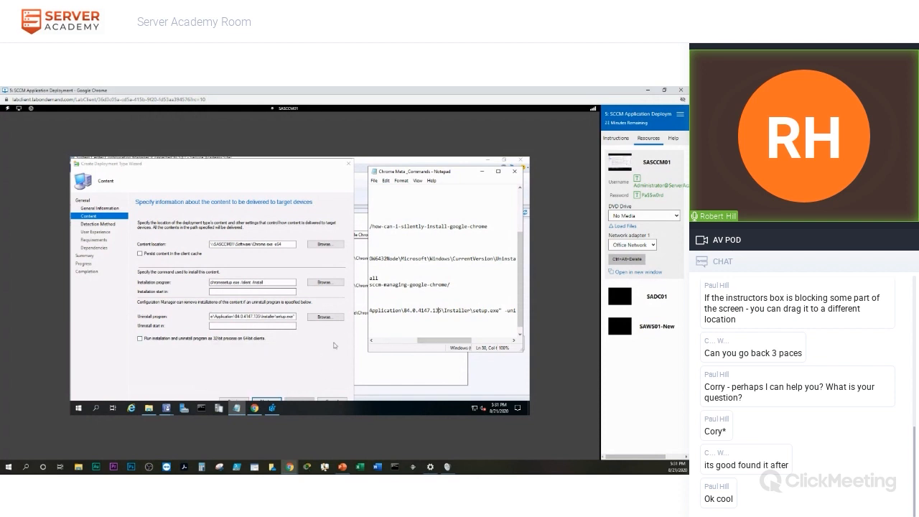
{"action": "left_click", "coordinate": [482, 173]}
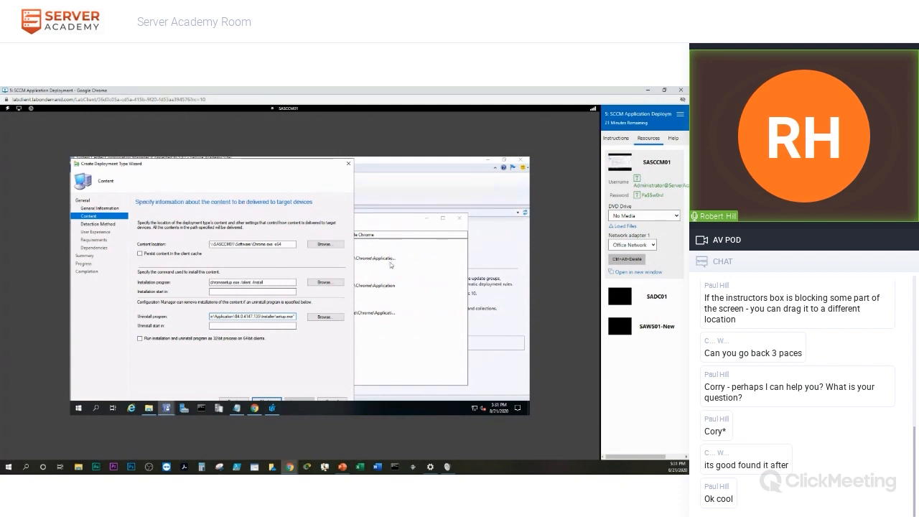
Go to the Detection Method page and open a new File System Detection Rule with Add Clause.
{"action": "left_click", "coordinate": [268, 401]}
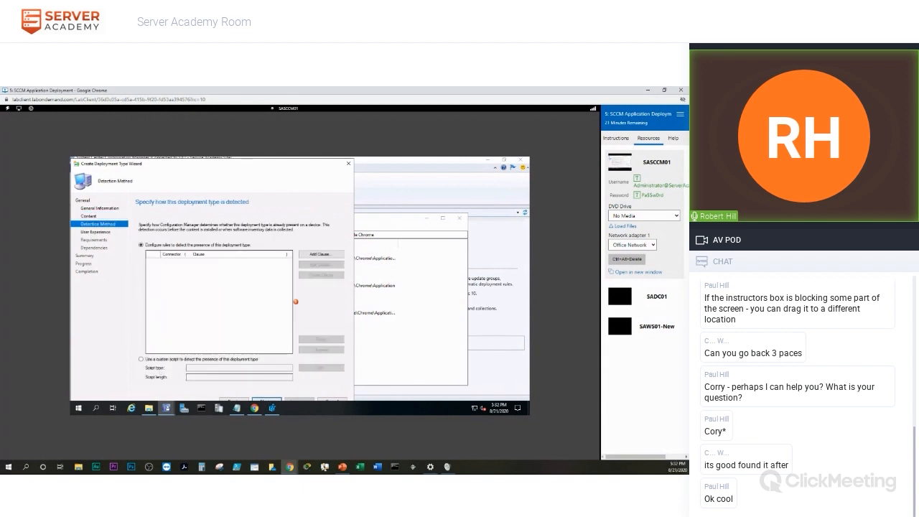
{"action": "key", "text": "alt+Tab"}
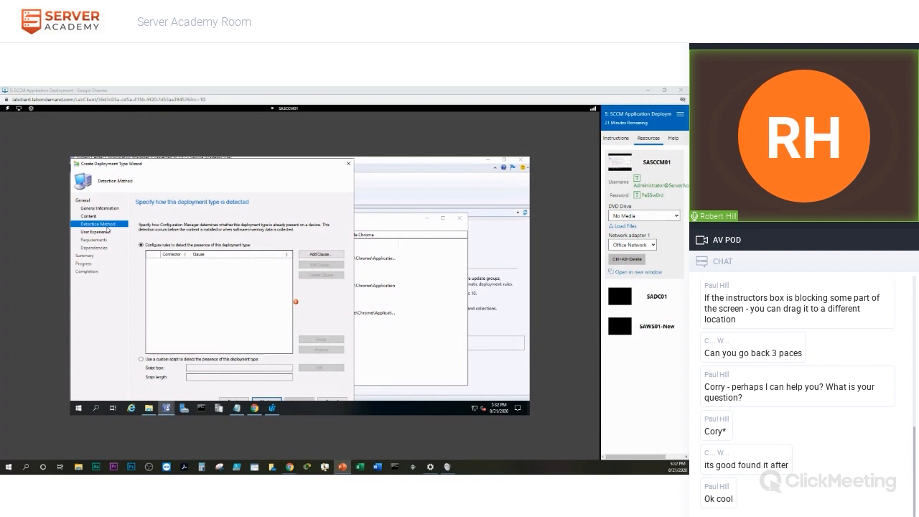
{"action": "left_click", "coordinate": [320, 255]}
{"action": "left_click", "coordinate": [319, 255]}
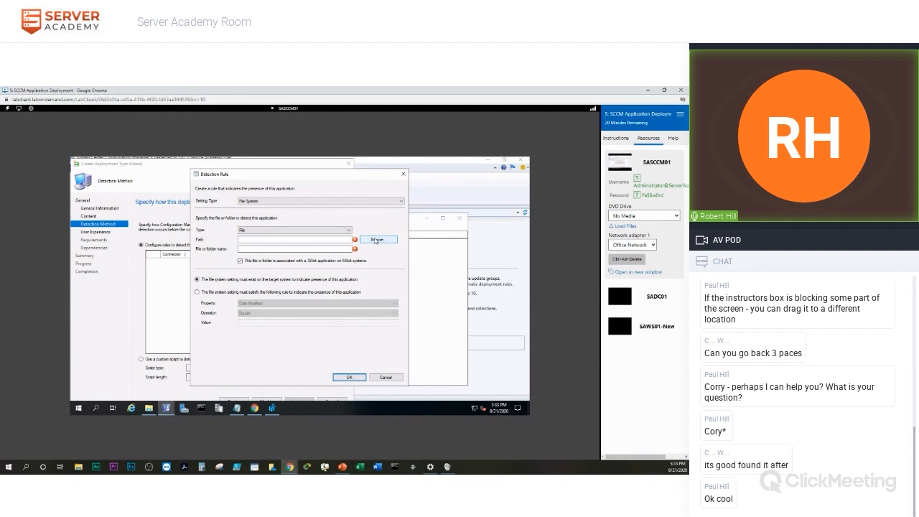
In the detection rule's file browser, expand My Computer, the C: drive and Program Files (x86).
{"action": "left_click", "coordinate": [379, 240]}
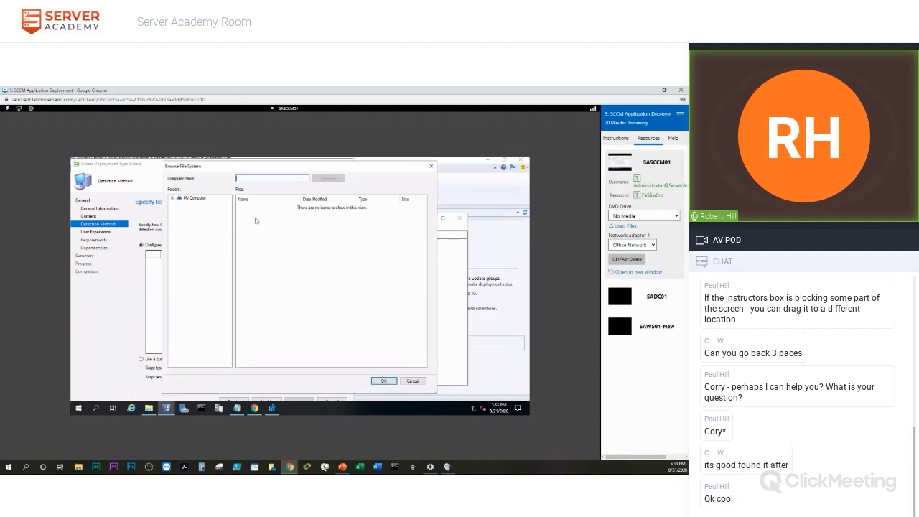
{"action": "left_click", "coordinate": [406, 382]}
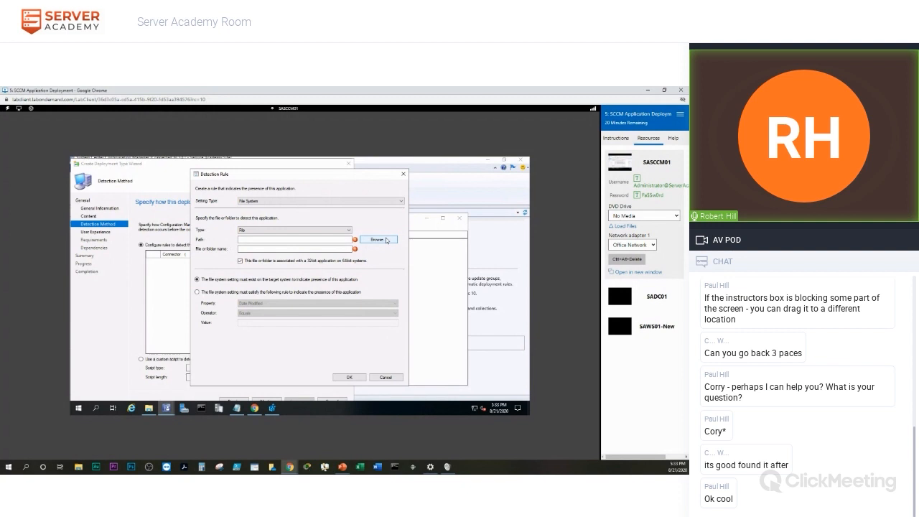
{"action": "left_click", "coordinate": [387, 240]}
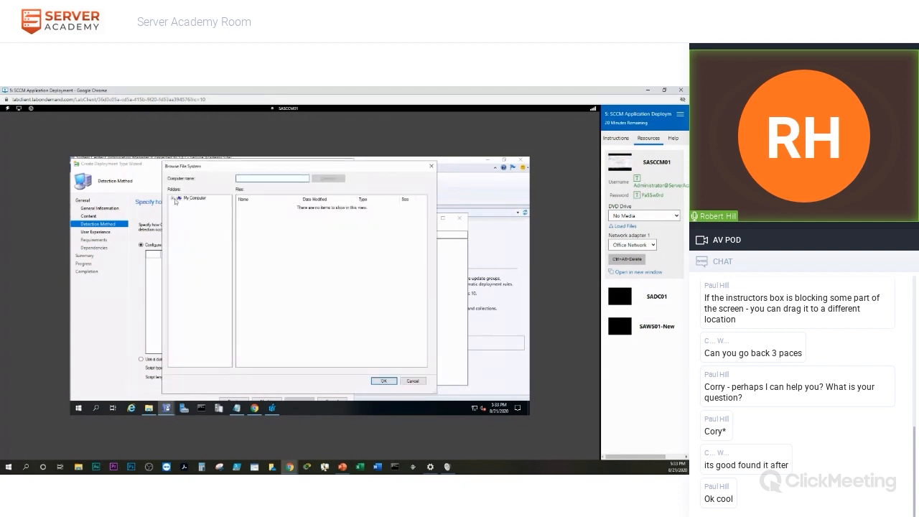
{"action": "left_click", "coordinate": [171, 200]}
{"action": "left_click", "coordinate": [180, 205]}
{"action": "left_click_drag", "start_coordinate": [201, 365], "coordinate": [211, 366]}
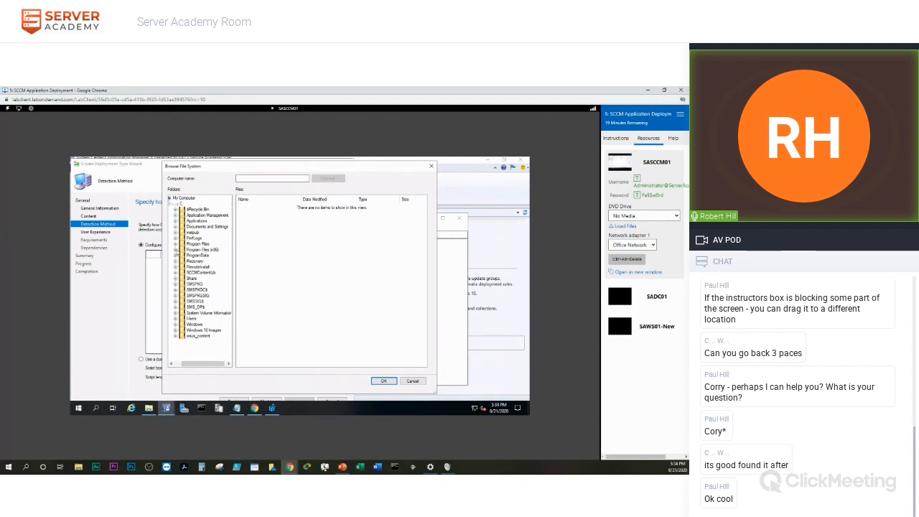
{"action": "left_click", "coordinate": [176, 250]}
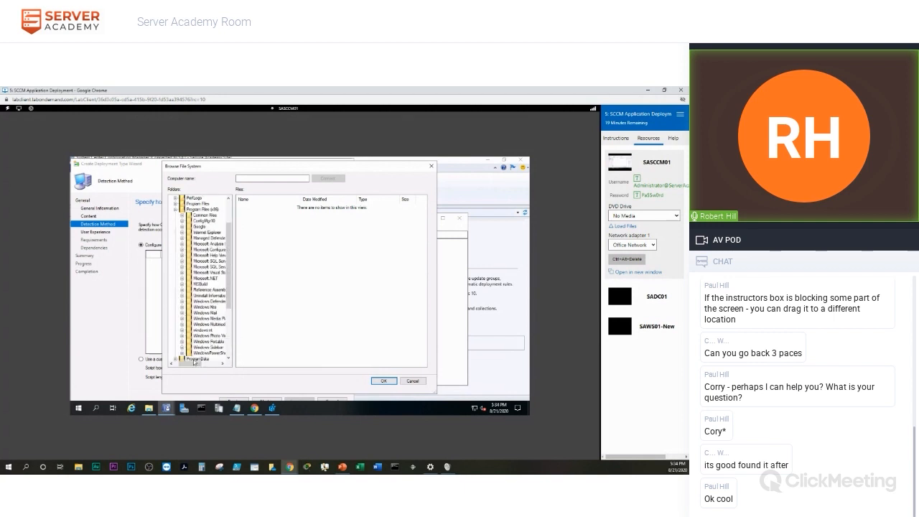
{"action": "left_click_drag", "start_coordinate": [193, 362], "coordinate": [199, 366]}
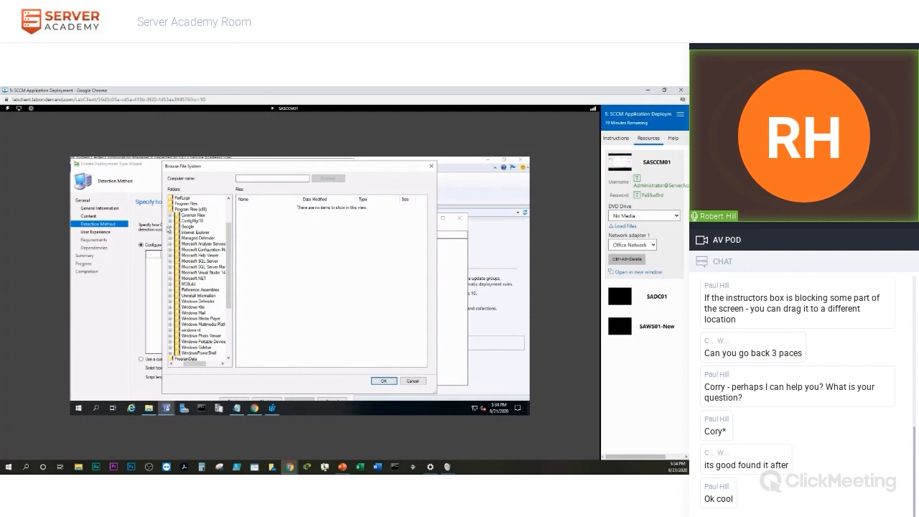
Pick chrome.exe from Google\Chrome\Application as the detection file and confirm the path.
{"action": "left_click", "coordinate": [170, 227]}
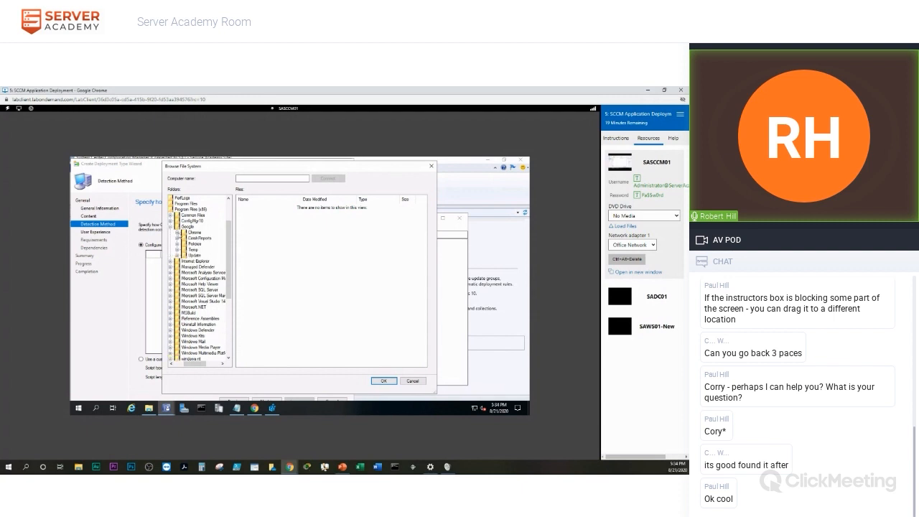
{"action": "left_click", "coordinate": [178, 232]}
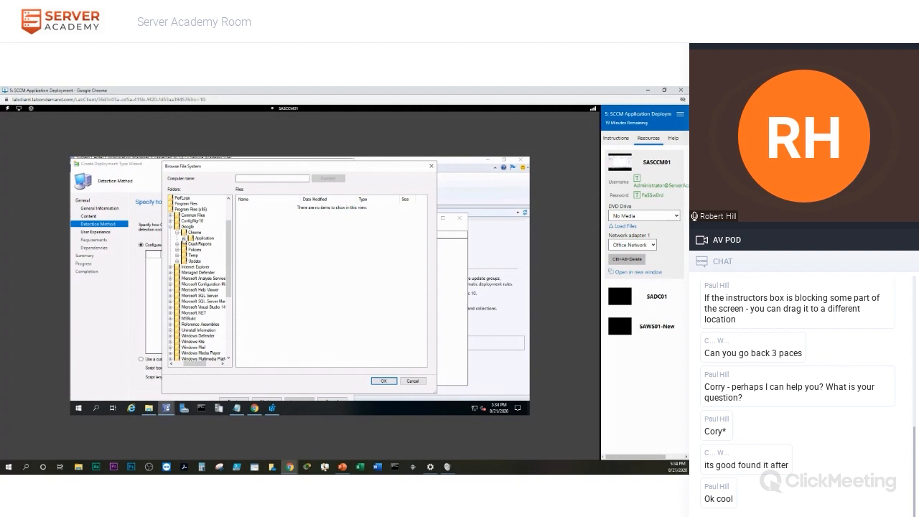
{"action": "left_click", "coordinate": [185, 240]}
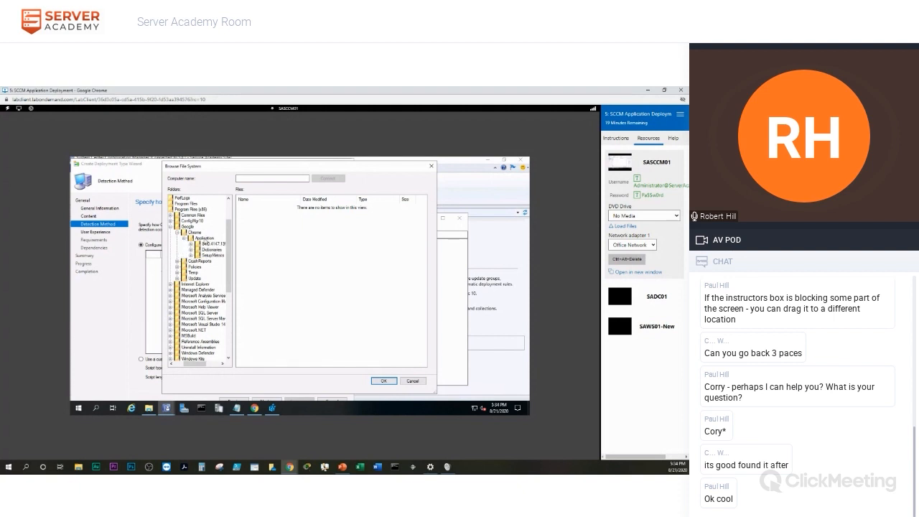
{"action": "left_click", "coordinate": [204, 240]}
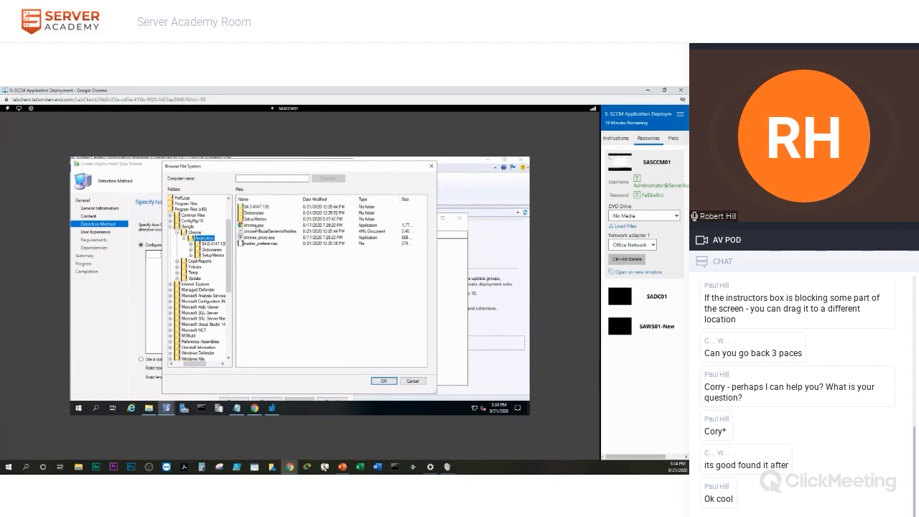
{"action": "left_click", "coordinate": [253, 224]}
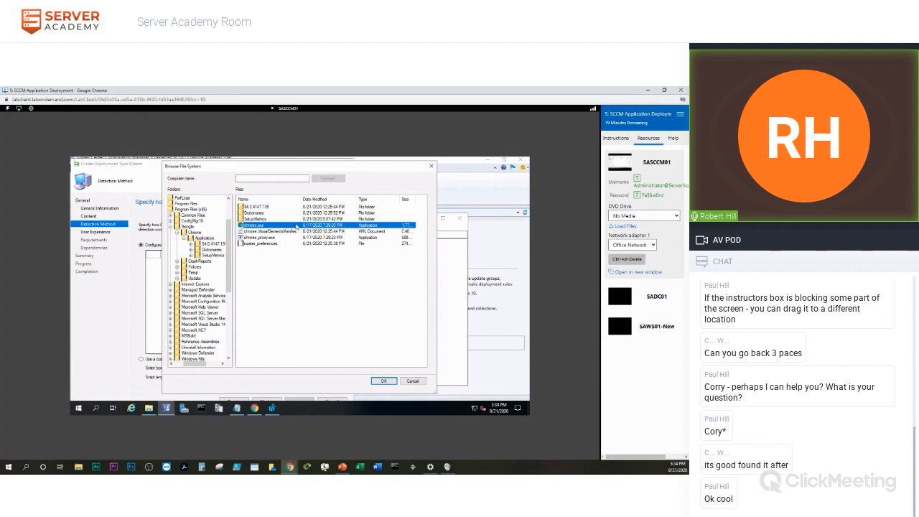
{"action": "left_click", "coordinate": [384, 381]}
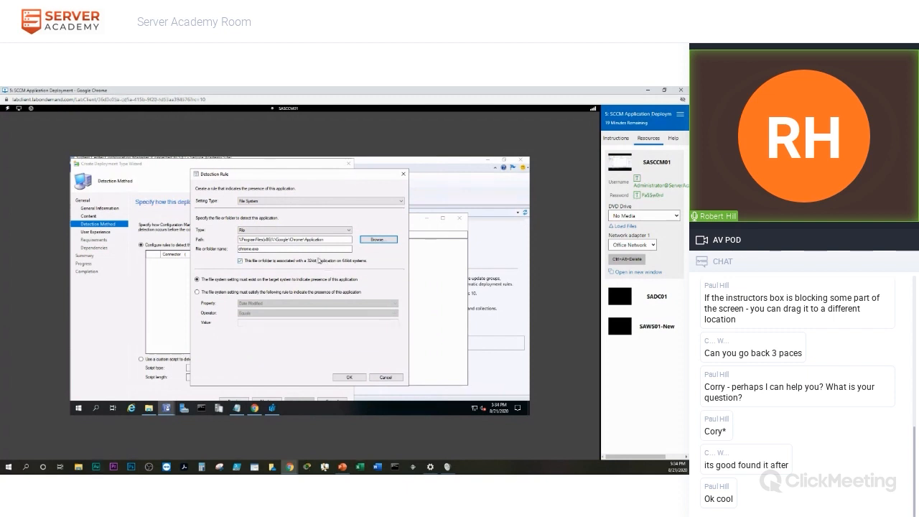
{"action": "left_click", "coordinate": [255, 243]}
Choose the option requiring the chrome.exe file system setting to satisfy a rule.
{"action": "left_click", "coordinate": [197, 292]}
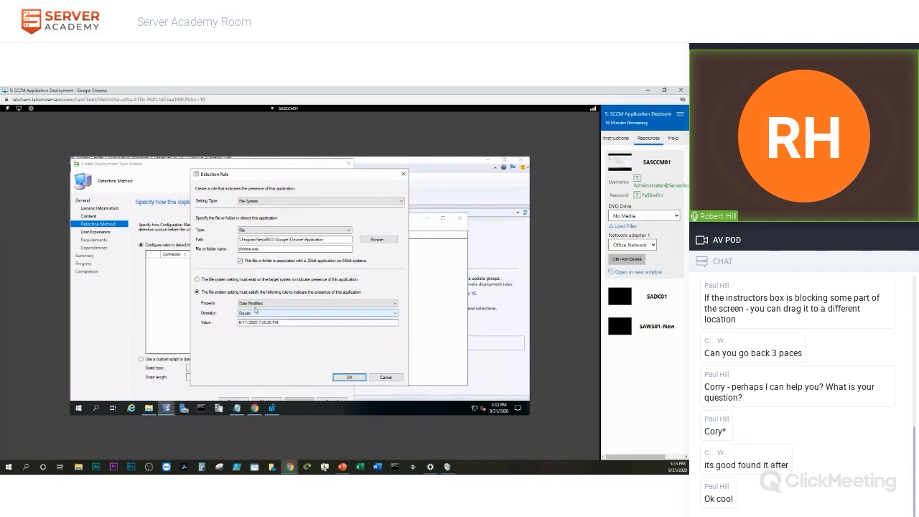
Set the chrome.exe rule to Version Greater than or equal to 84.0.4147.135 and save it.
{"action": "left_click", "coordinate": [279, 307]}
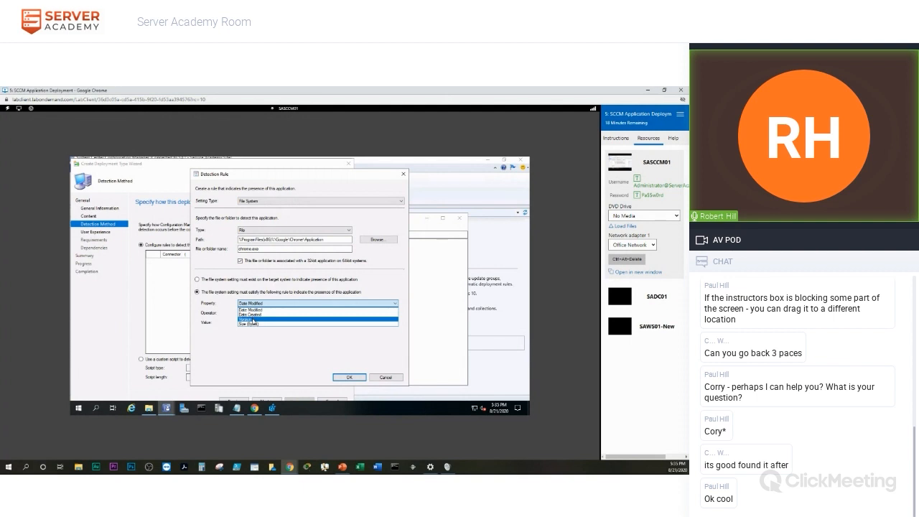
{"action": "left_click", "coordinate": [253, 321]}
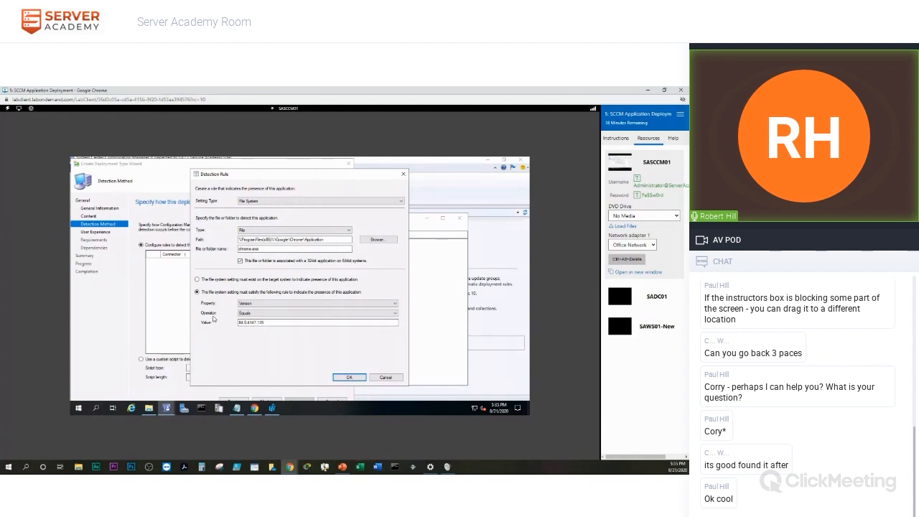
{"action": "left_click", "coordinate": [273, 315]}
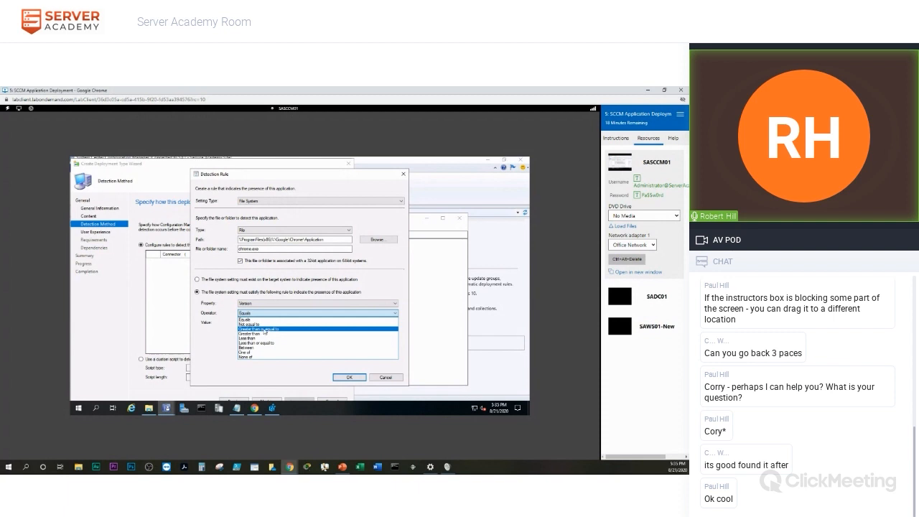
{"action": "left_click", "coordinate": [265, 329]}
{"action": "left_click", "coordinate": [243, 324]}
{"action": "type", "text": "84.0.4147.135"}
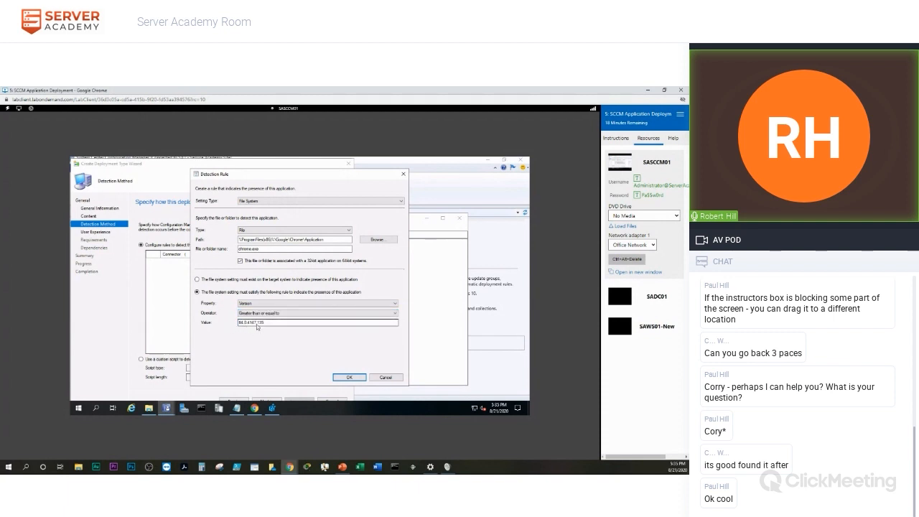
{"action": "left_click", "coordinate": [276, 313]}
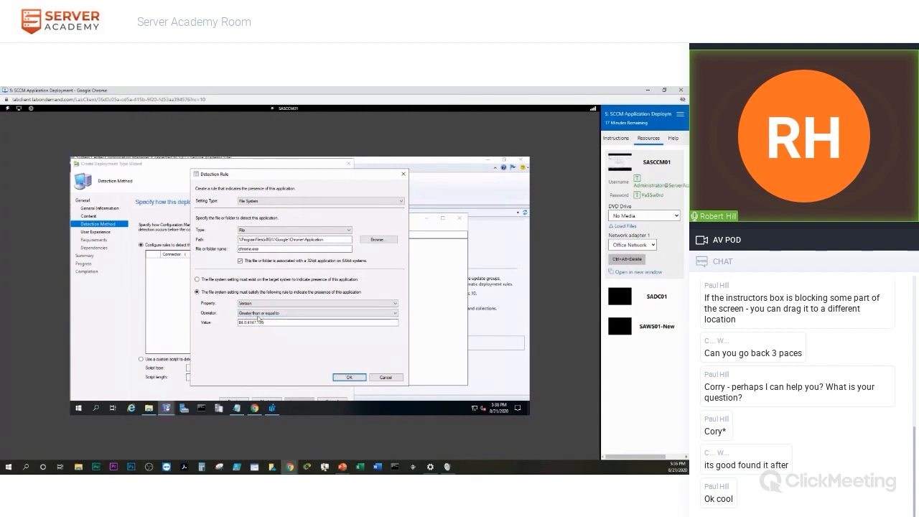
{"action": "left_click", "coordinate": [264, 325]}
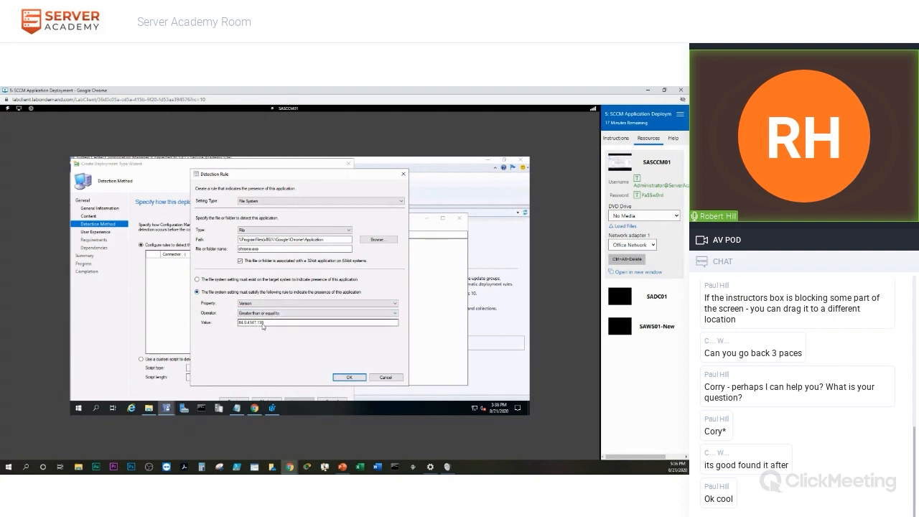
{"action": "left_click", "coordinate": [348, 378]}
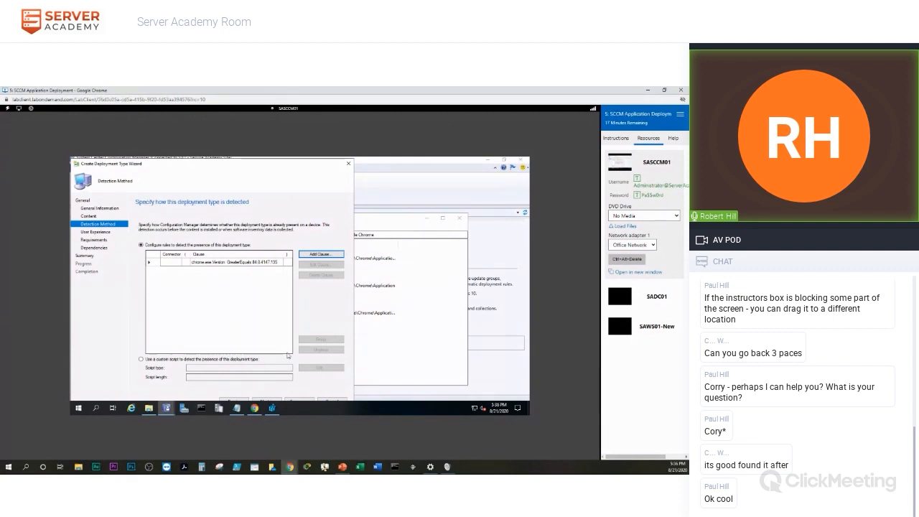
Set Install for system, whether or not a user is logged on, 15-minute max run time, 2-minute estimate.
{"action": "left_click", "coordinate": [267, 401]}
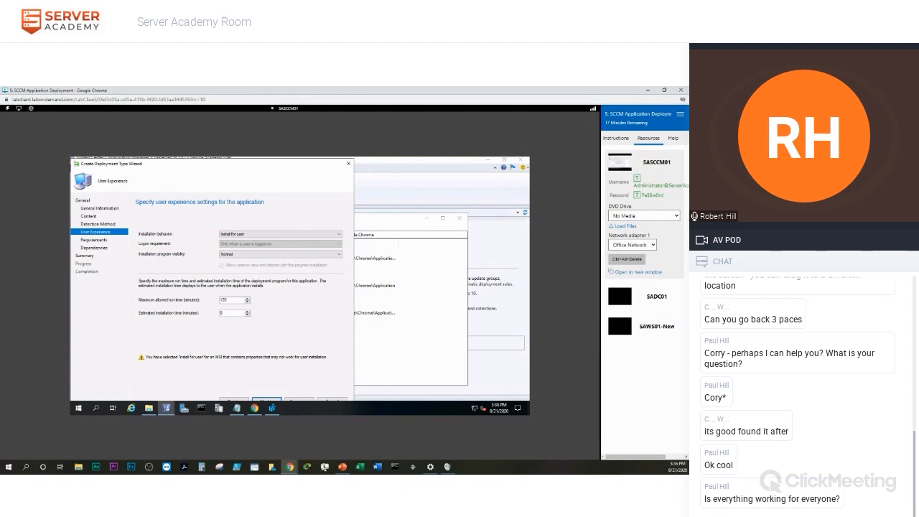
{"action": "key", "text": "alt+Tab"}
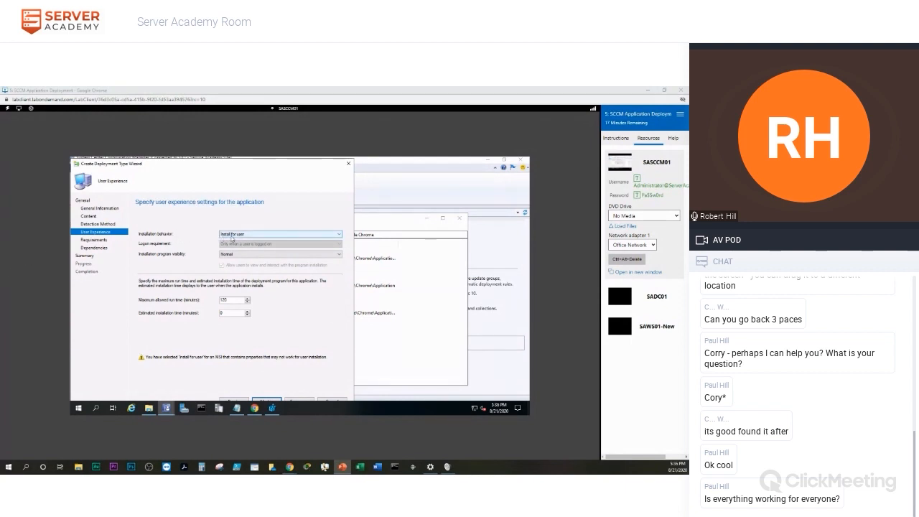
{"action": "left_click", "coordinate": [259, 237]}
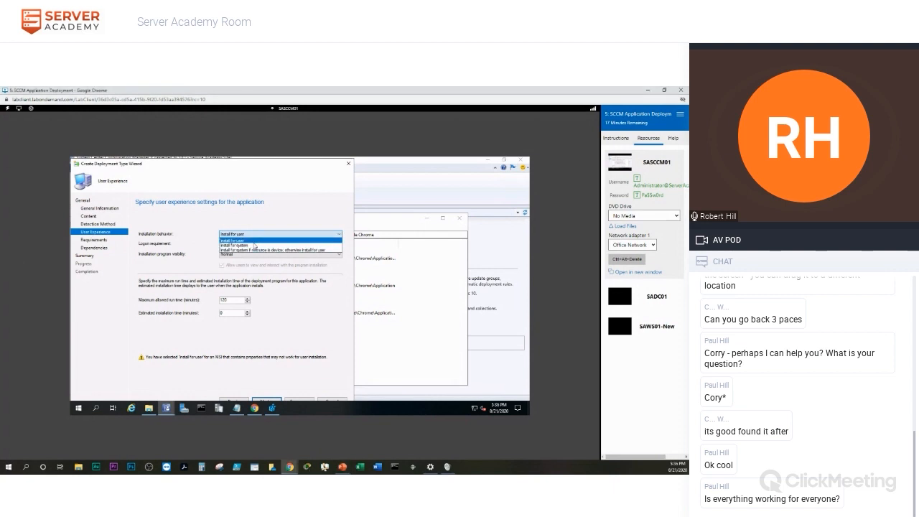
{"action": "left_click", "coordinate": [252, 245]}
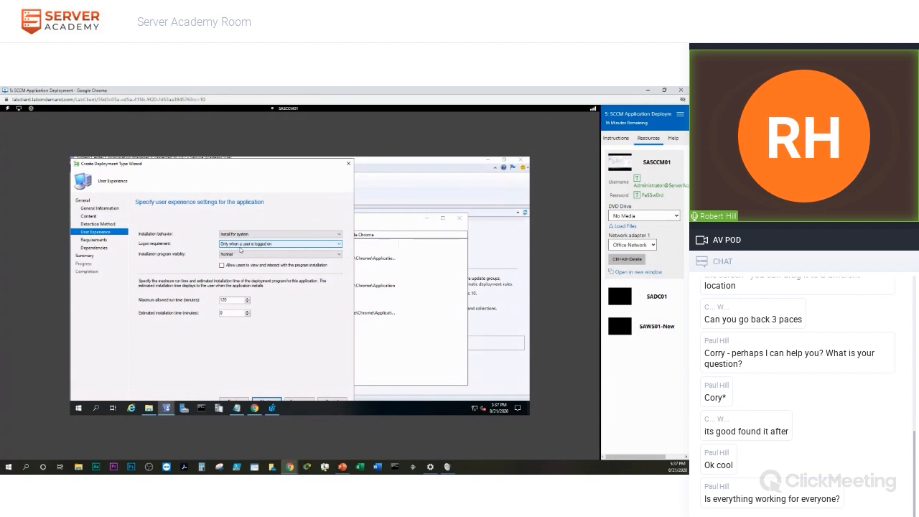
{"action": "left_click", "coordinate": [273, 245]}
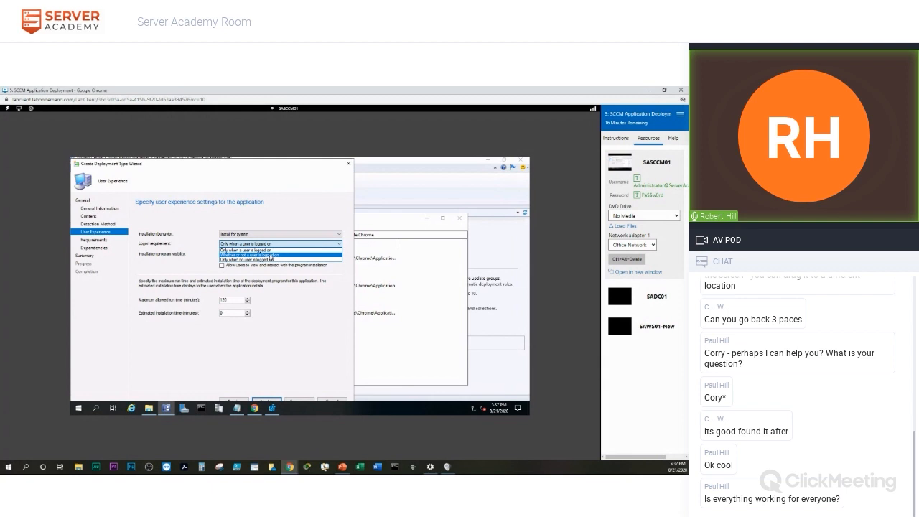
{"action": "left_click", "coordinate": [270, 255]}
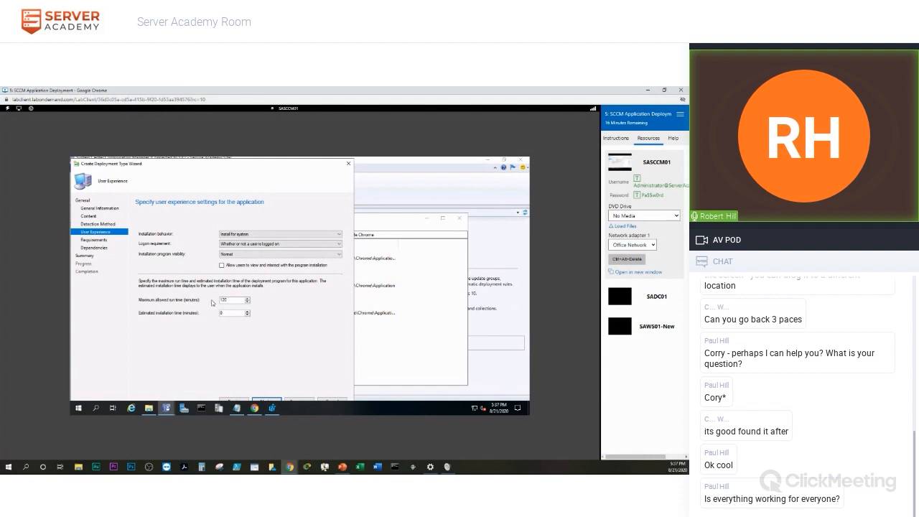
{"action": "key", "text": "BackSpace"}
{"action": "key", "text": "BackSpace"}
{"action": "key", "text": "BackSpace"}
{"action": "type", "text": "15"}
{"action": "type", "text": "2"}
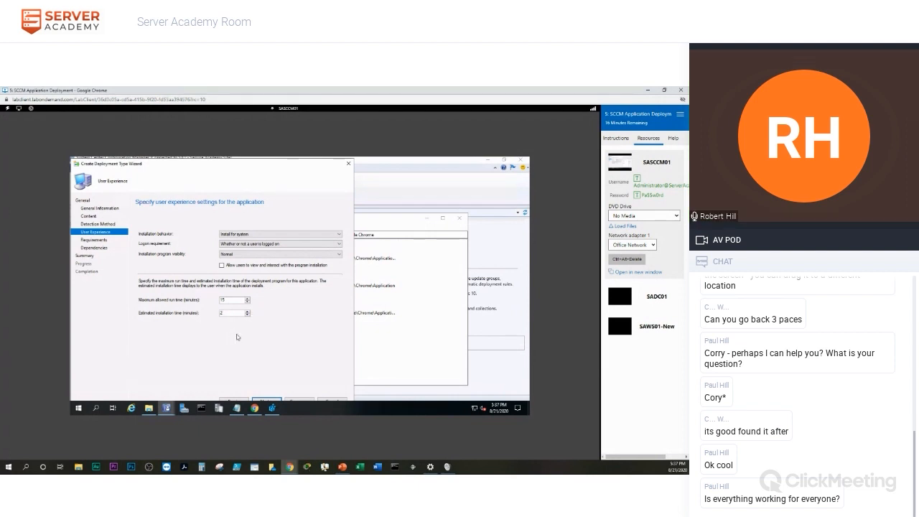
{"action": "left_click", "coordinate": [267, 403]}
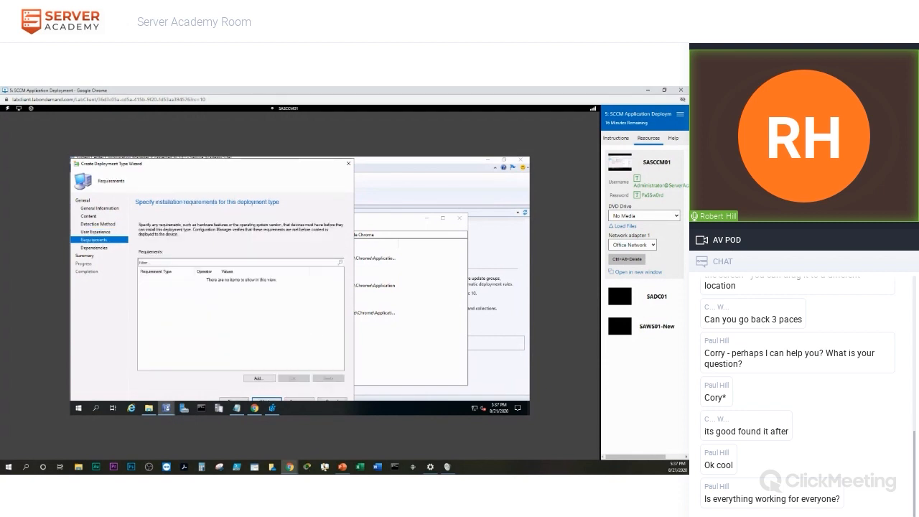
Leave the Requirements page empty and continue to Dependencies.
{"action": "key", "text": "alt+Tab"}
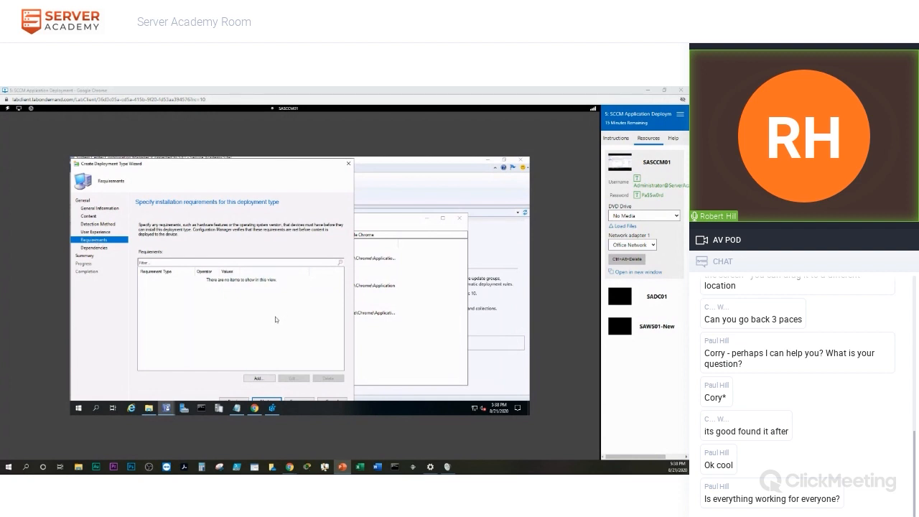
{"action": "left_click", "coordinate": [268, 401]}
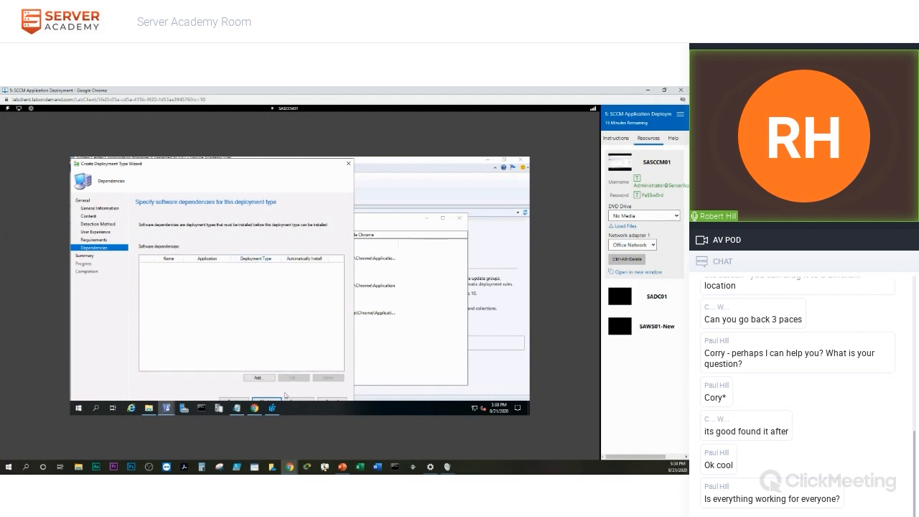
Finish the Chrome.exe x64 deployment type with no dependencies and reach the application summary.
{"action": "left_click", "coordinate": [268, 401]}
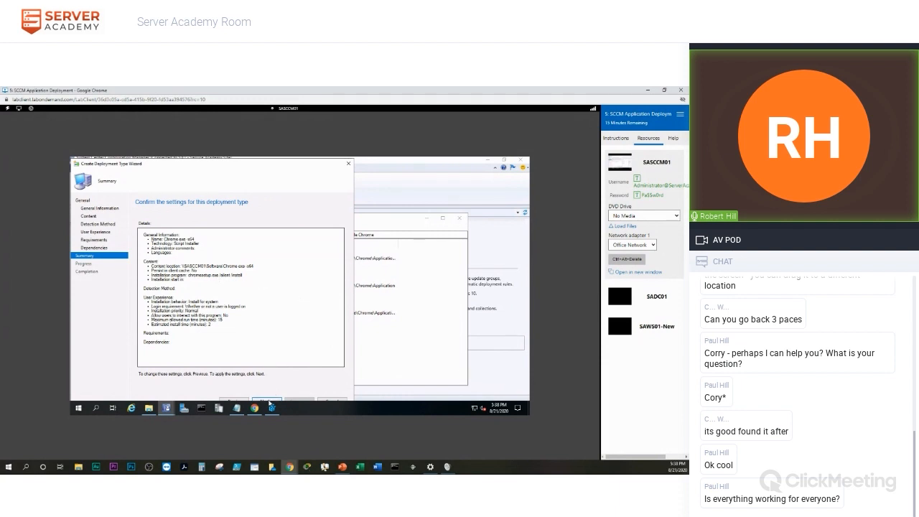
{"action": "left_click", "coordinate": [267, 401]}
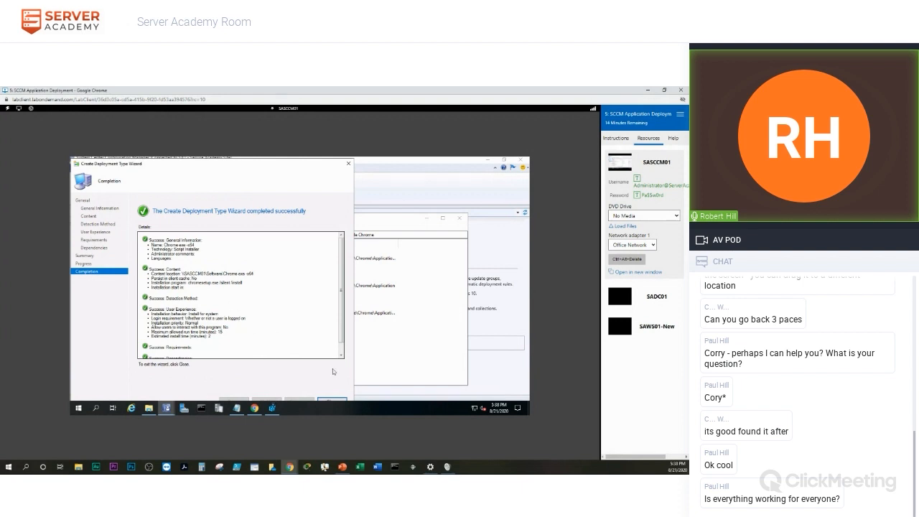
{"action": "left_click", "coordinate": [332, 401]}
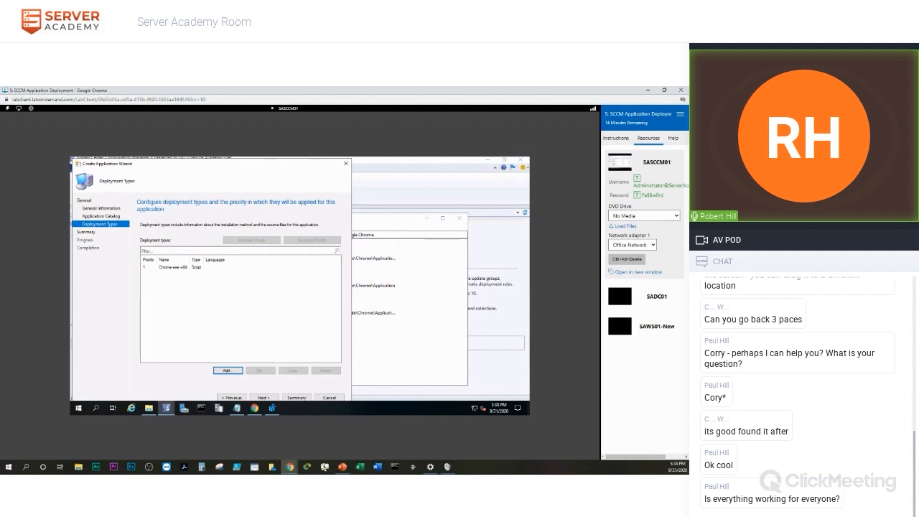
{"action": "left_click", "coordinate": [265, 398]}
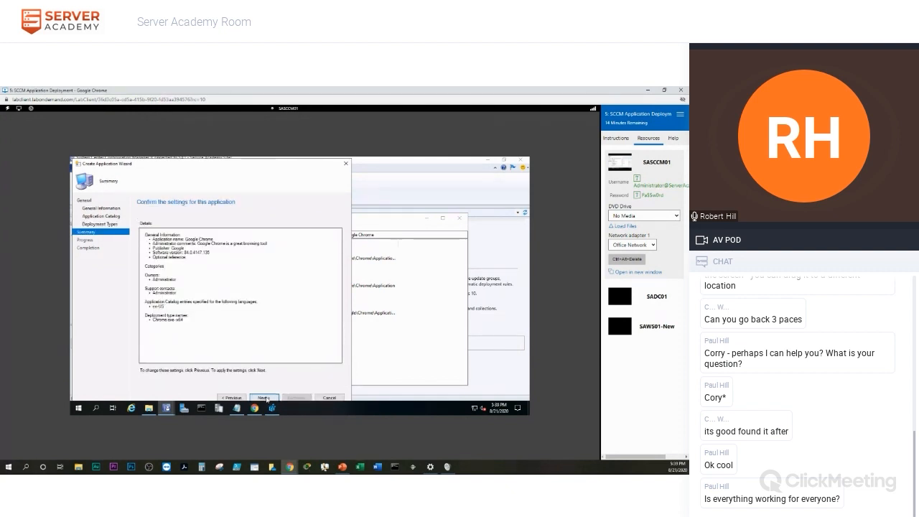
Create the Google Chrome 84.0.4147.135 application, dismiss and close Registry Editor, then close the wizard.
{"action": "left_click", "coordinate": [264, 398]}
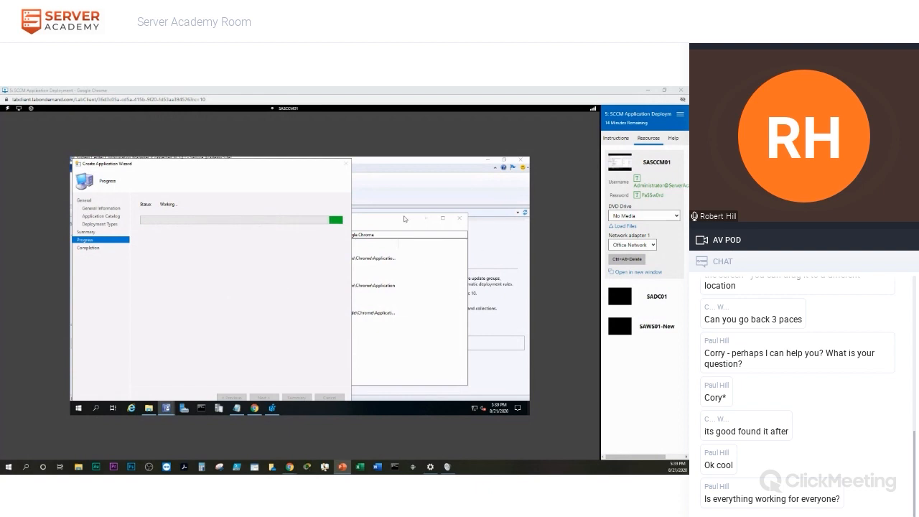
{"action": "left_click", "coordinate": [403, 217]}
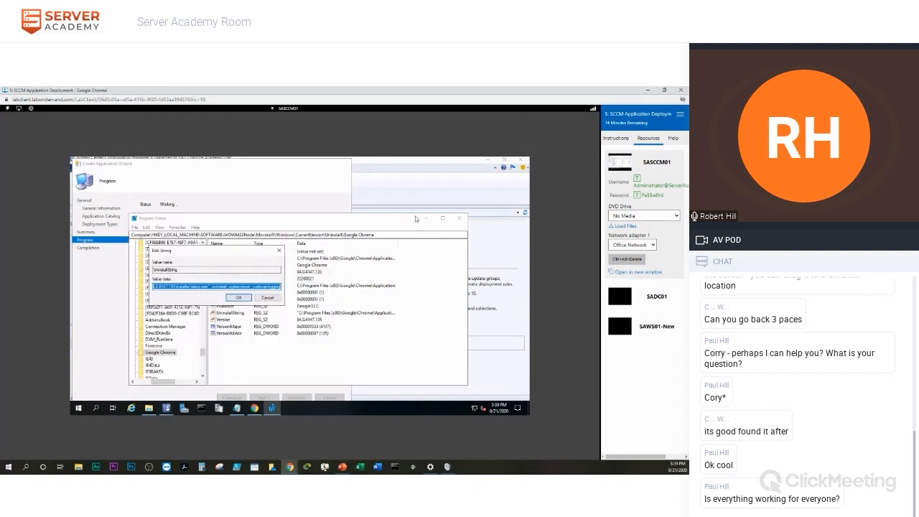
{"action": "left_click", "coordinate": [267, 298]}
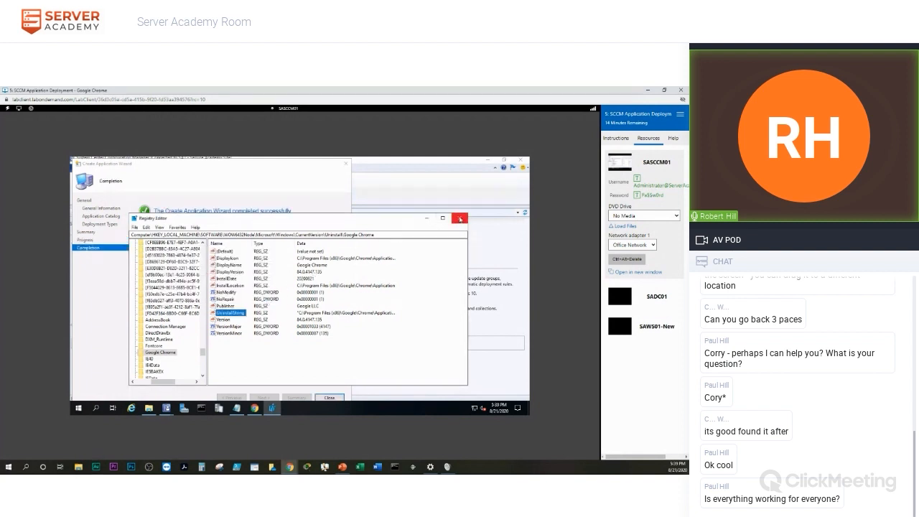
{"action": "left_click", "coordinate": [459, 220]}
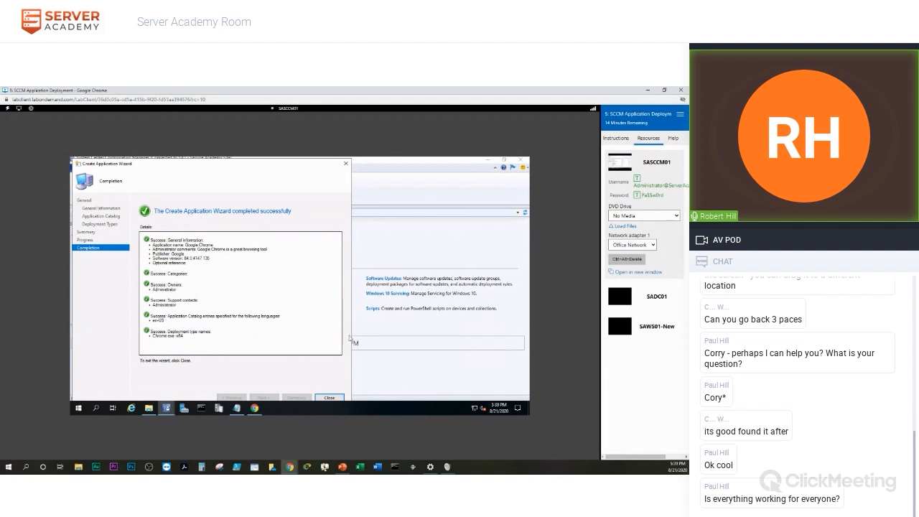
{"action": "left_click", "coordinate": [330, 398]}
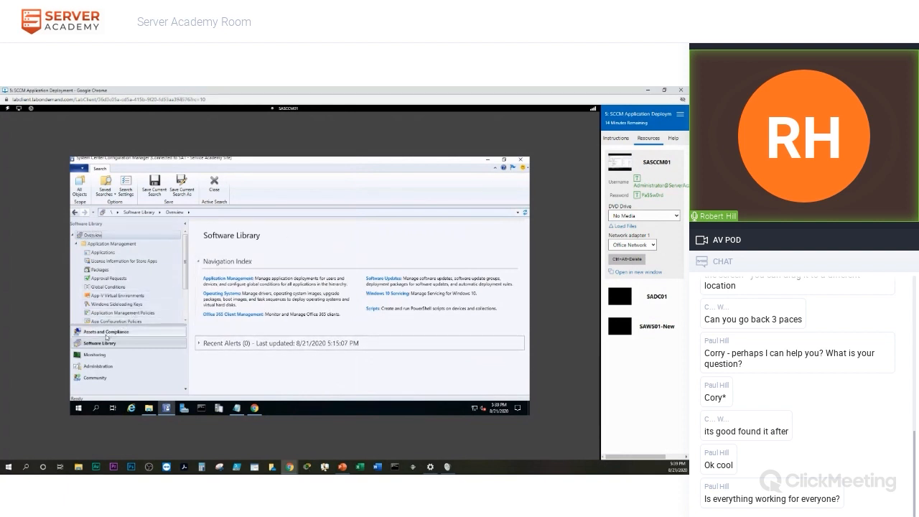
Open the Properties of the Google Chrome application from the Applications list.
{"action": "left_click", "coordinate": [103, 252]}
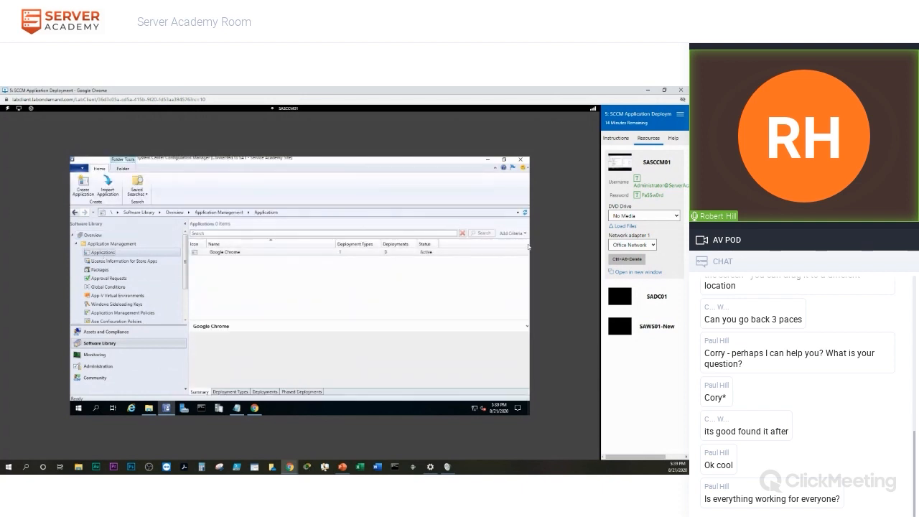
{"action": "left_click", "coordinate": [238, 253]}
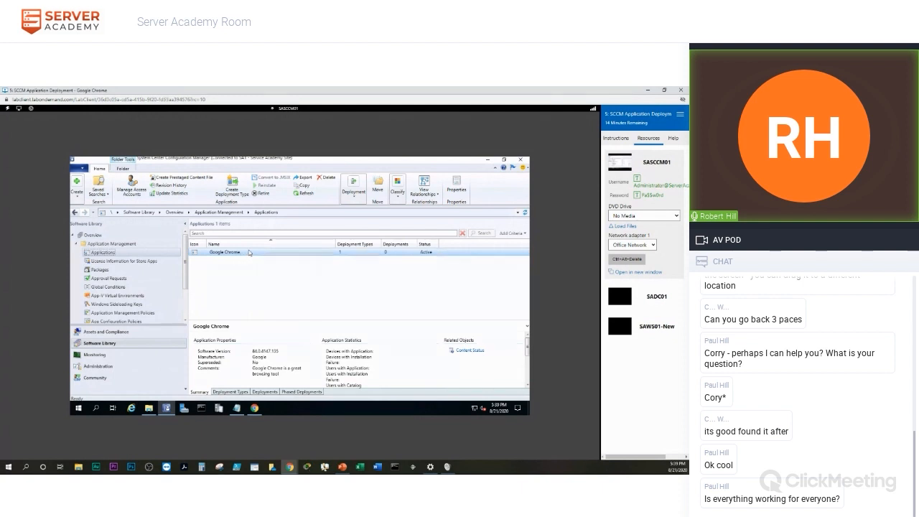
{"action": "right_click", "coordinate": [250, 252]}
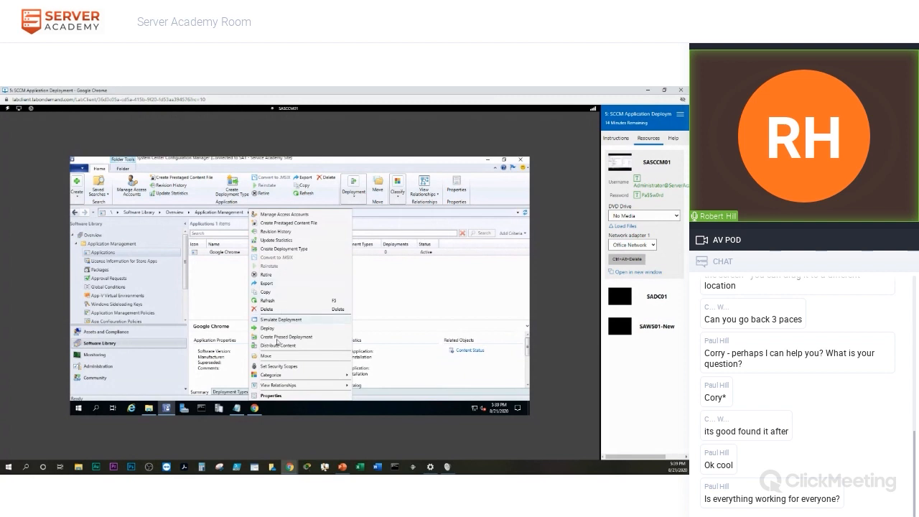
{"action": "left_click", "coordinate": [271, 396]}
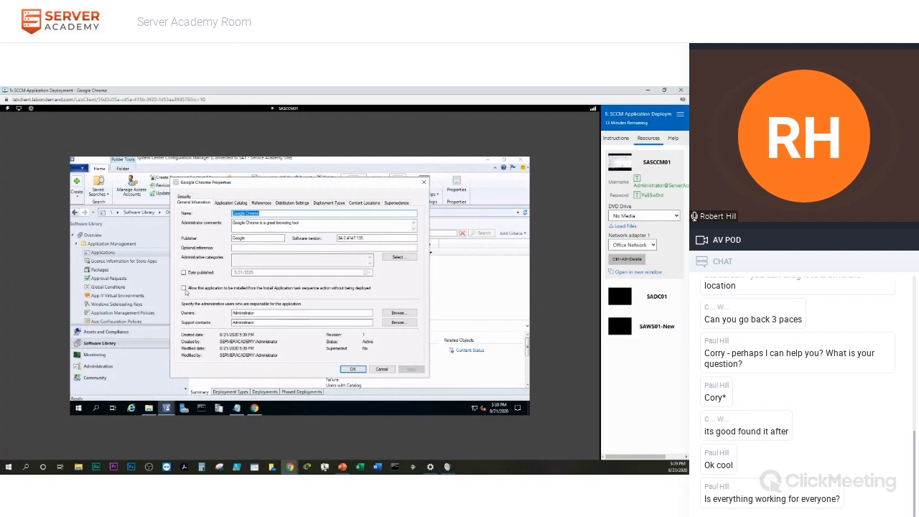
Allow Google Chrome installs from the Install Application task sequence without deployment, review the tabs, and save.
{"action": "left_click", "coordinate": [184, 288]}
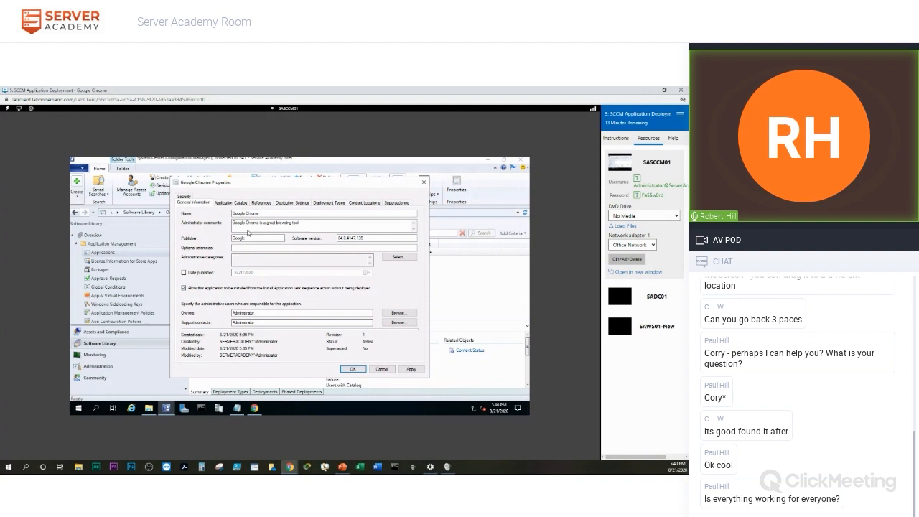
{"action": "left_click", "coordinate": [228, 204]}
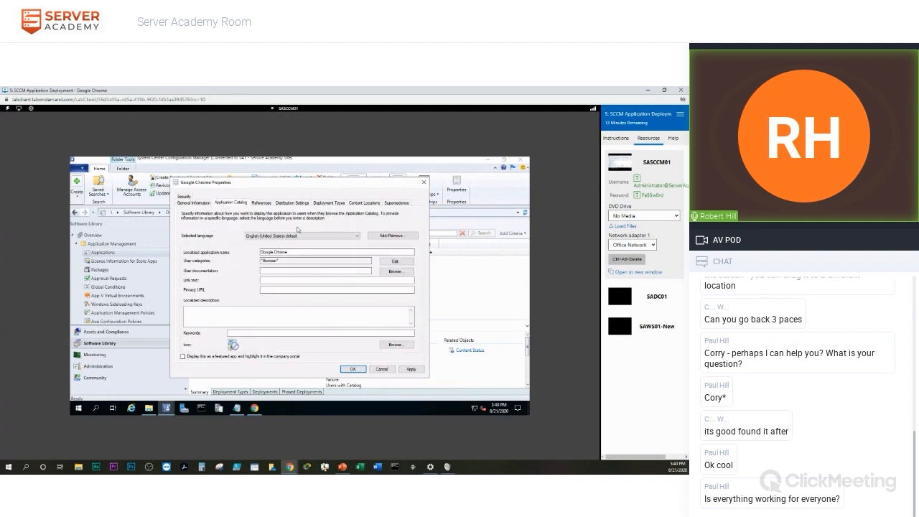
{"action": "left_click", "coordinate": [260, 204]}
{"action": "left_click", "coordinate": [290, 204]}
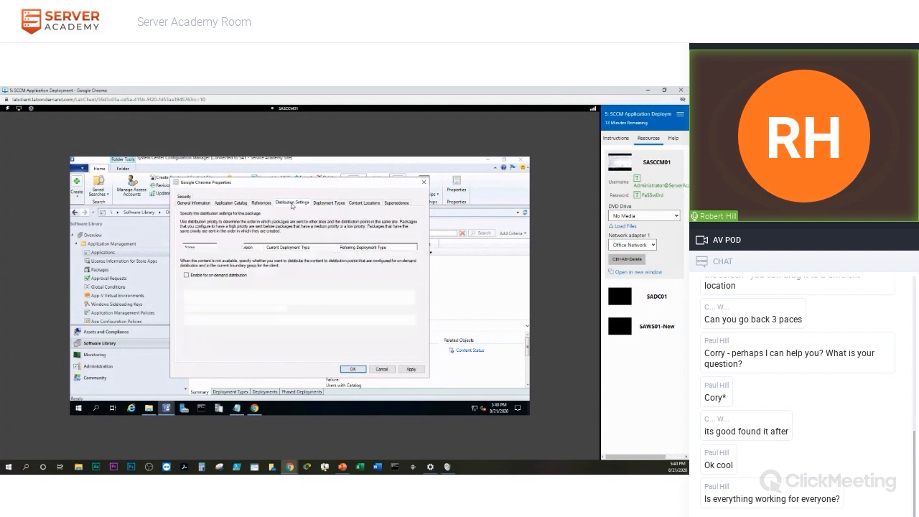
{"action": "left_click", "coordinate": [327, 204]}
{"action": "left_click", "coordinate": [364, 204]}
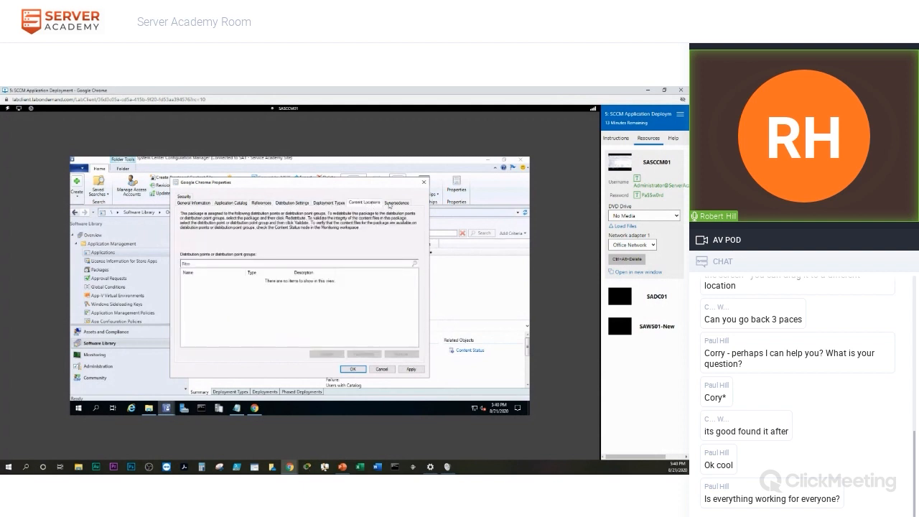
{"action": "left_click", "coordinate": [393, 204]}
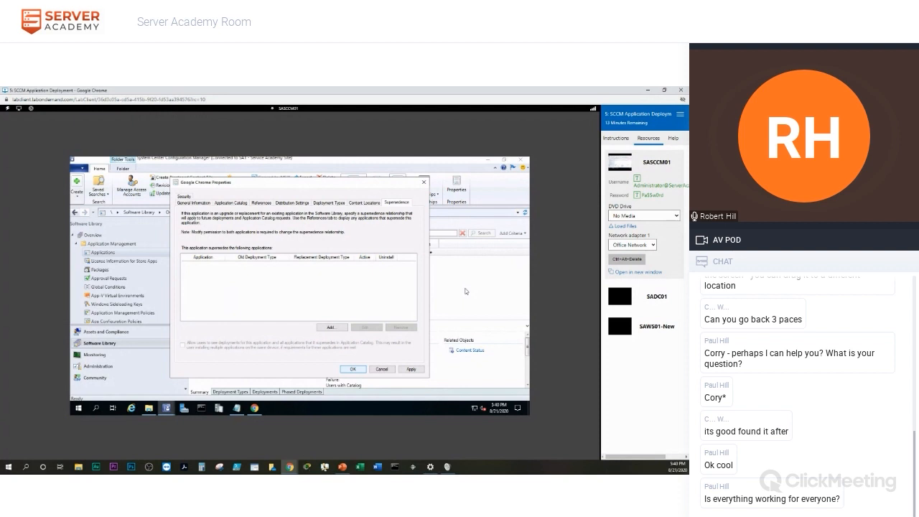
{"action": "left_click", "coordinate": [352, 370]}
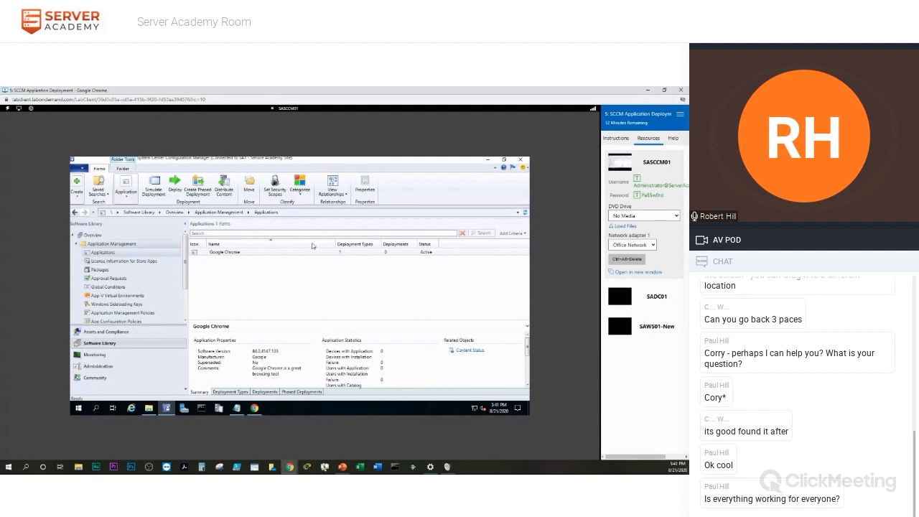
Switch to the SAWS01-New client and sign in with the account password.
{"action": "left_click", "coordinate": [620, 329]}
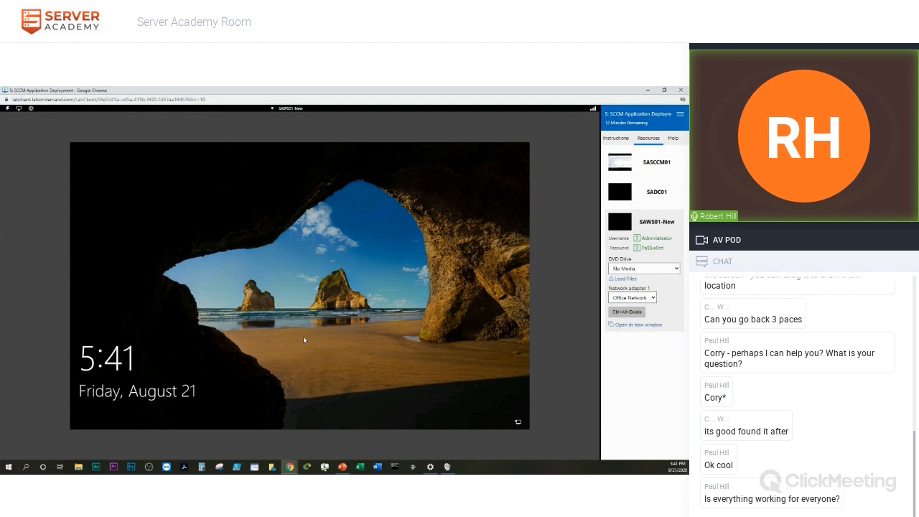
{"action": "left_click", "coordinate": [303, 336]}
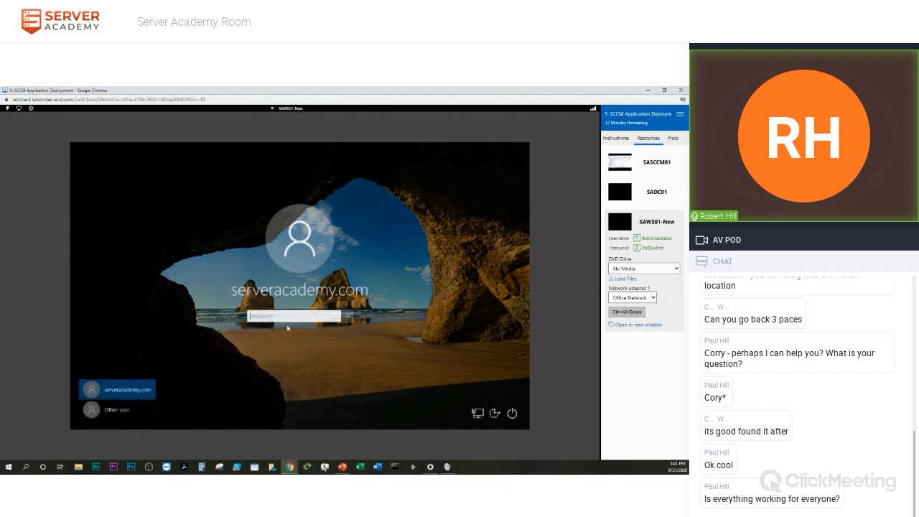
{"action": "left_click", "coordinate": [652, 247]}
{"action": "left_click", "coordinate": [347, 316]}
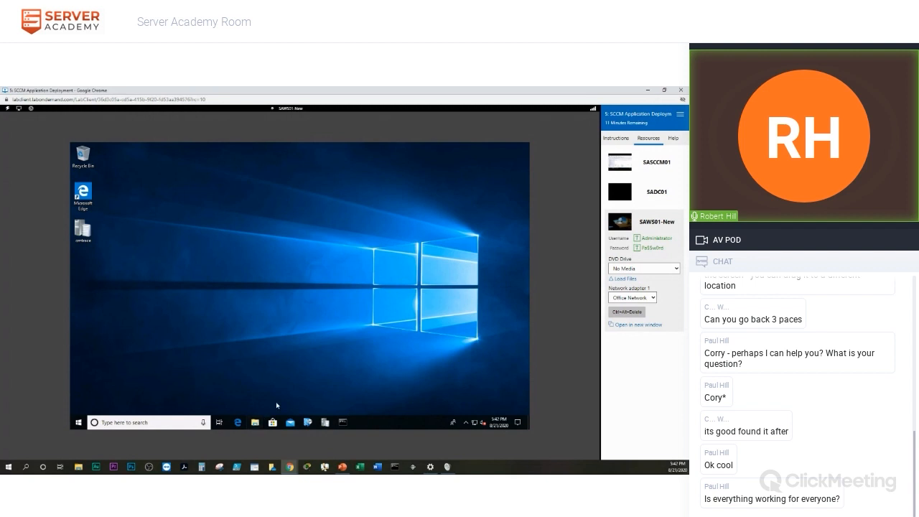
Browse File Explorer to C:\Chrome, showing Chrome Meta_Commands and ChromeSetup, and extend the lab 15 minutes.
{"action": "left_click", "coordinate": [255, 422]}
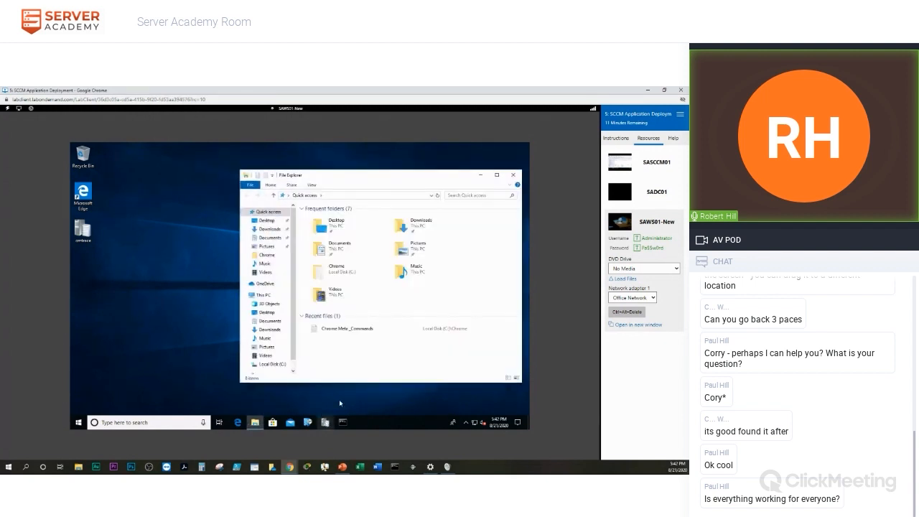
{"action": "left_click_drag", "start_coordinate": [327, 177], "coordinate": [281, 159]}
{"action": "left_click", "coordinate": [228, 347]}
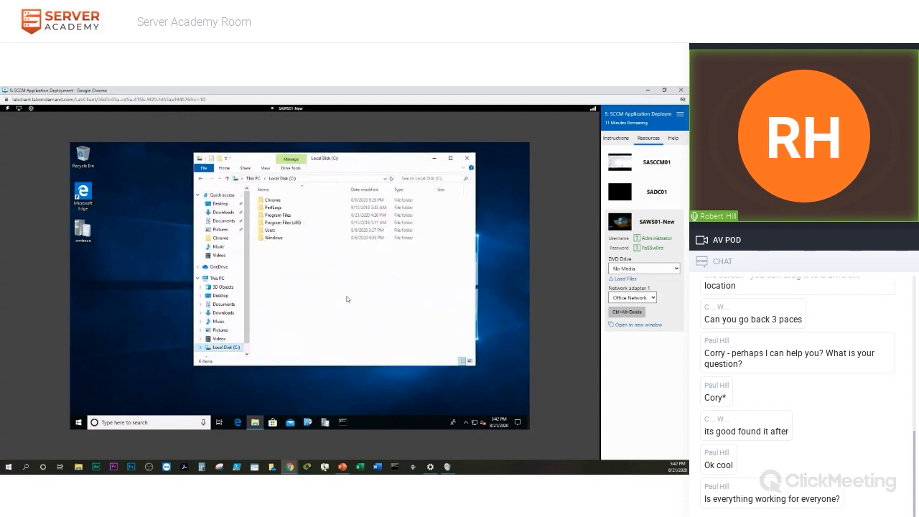
{"action": "double_click", "coordinate": [275, 201]}
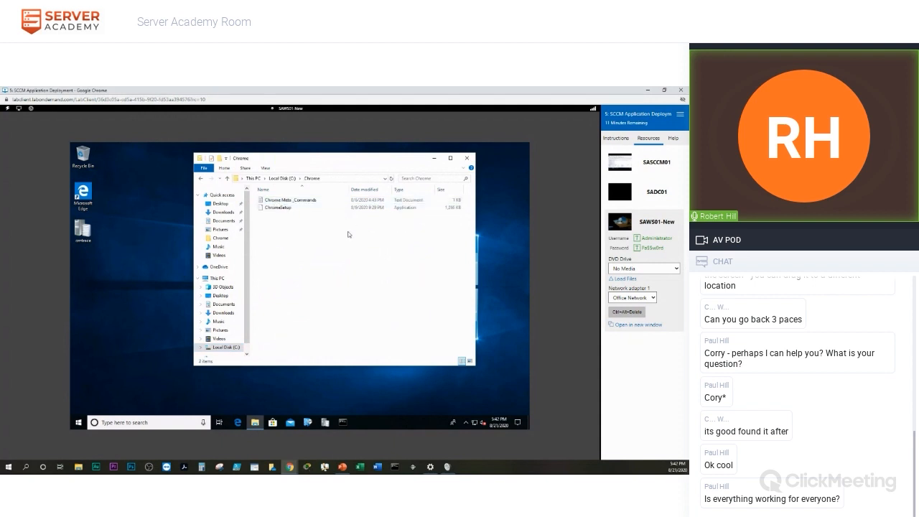
{"action": "left_click", "coordinate": [302, 202]}
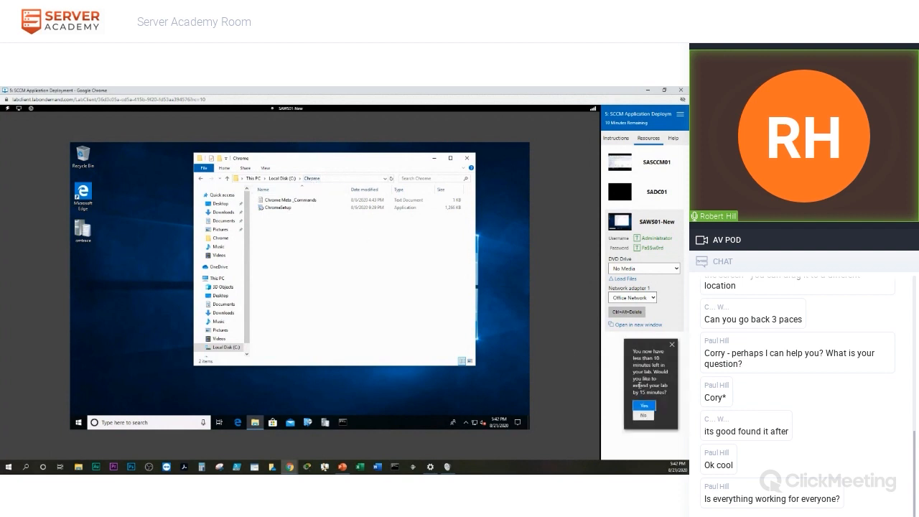
{"action": "left_click", "coordinate": [644, 405]}
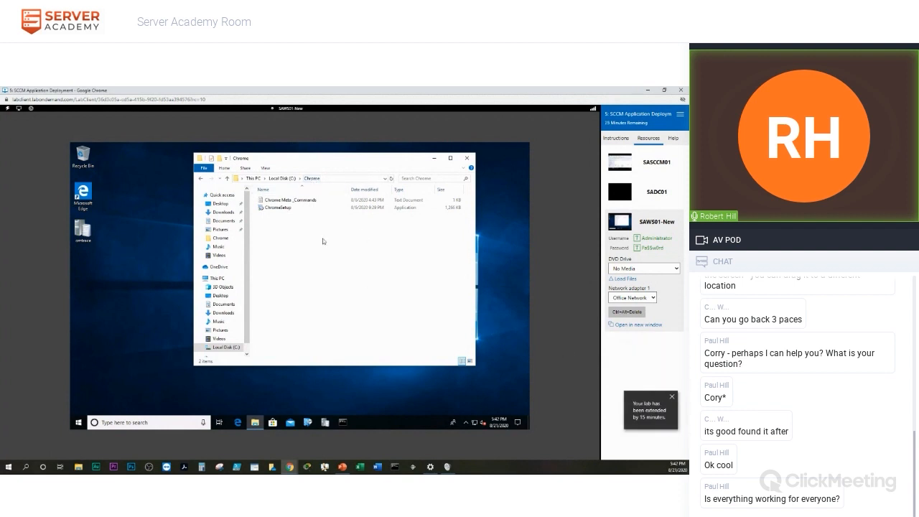
Open the Chrome Meta_Commands notes in Notepad and place the narrowed window on the right.
{"action": "double_click", "coordinate": [299, 202]}
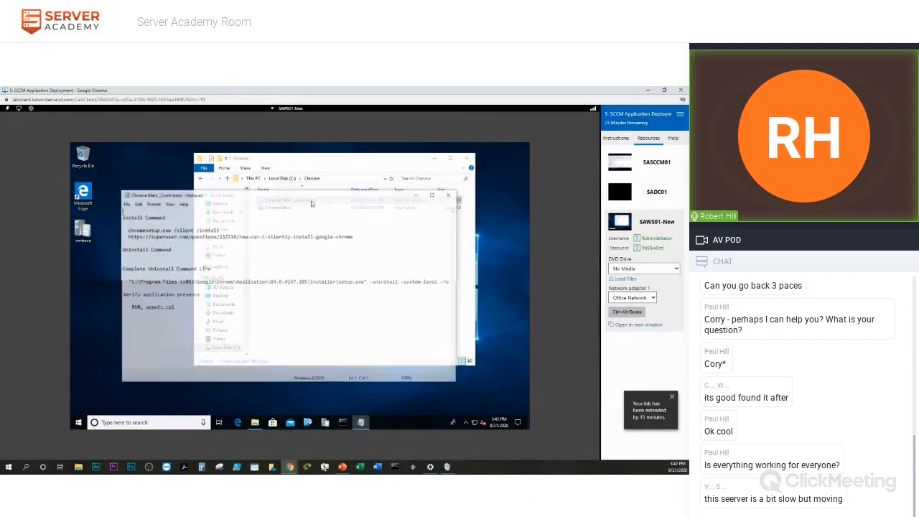
{"action": "left_click_drag", "start_coordinate": [454, 254], "coordinate": [302, 263]}
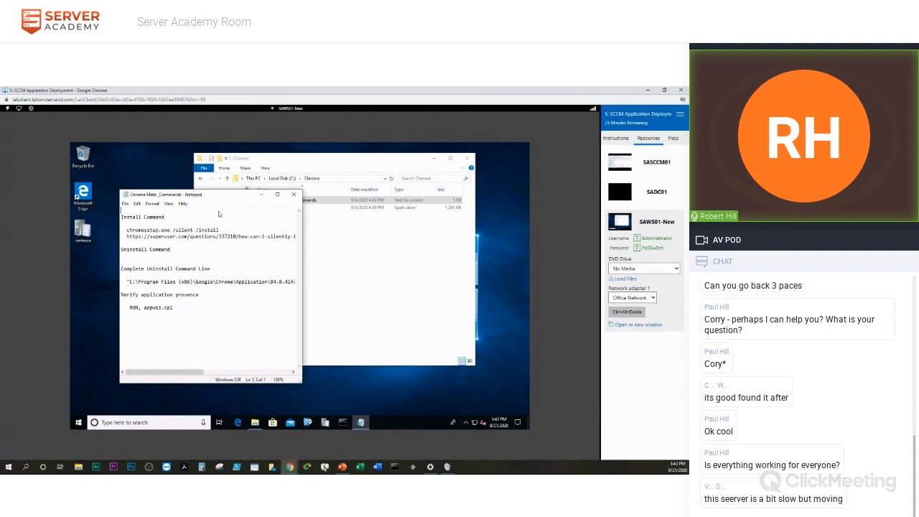
{"action": "left_click_drag", "start_coordinate": [213, 198], "coordinate": [439, 199]}
Minimize File Explorer and start Command Prompt from the taskbar.
{"action": "left_click_drag", "start_coordinate": [334, 161], "coordinate": [248, 166]}
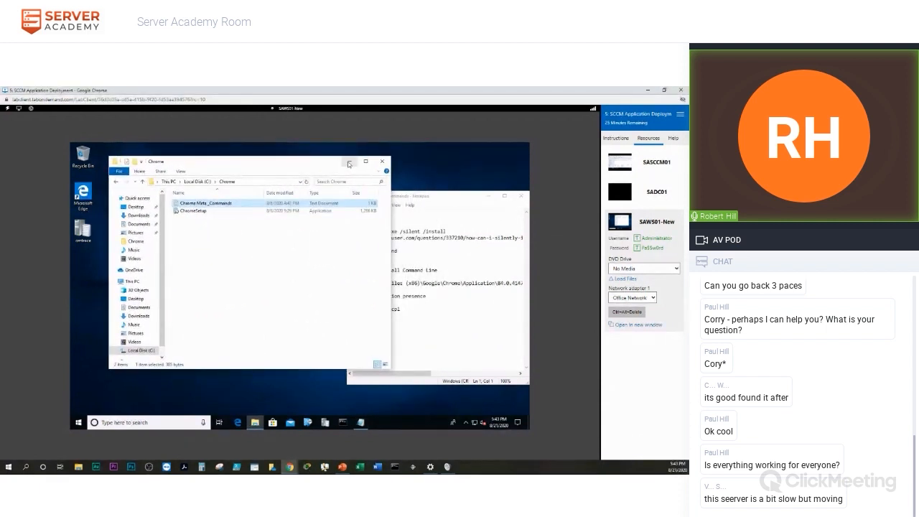
{"action": "left_click", "coordinate": [347, 163]}
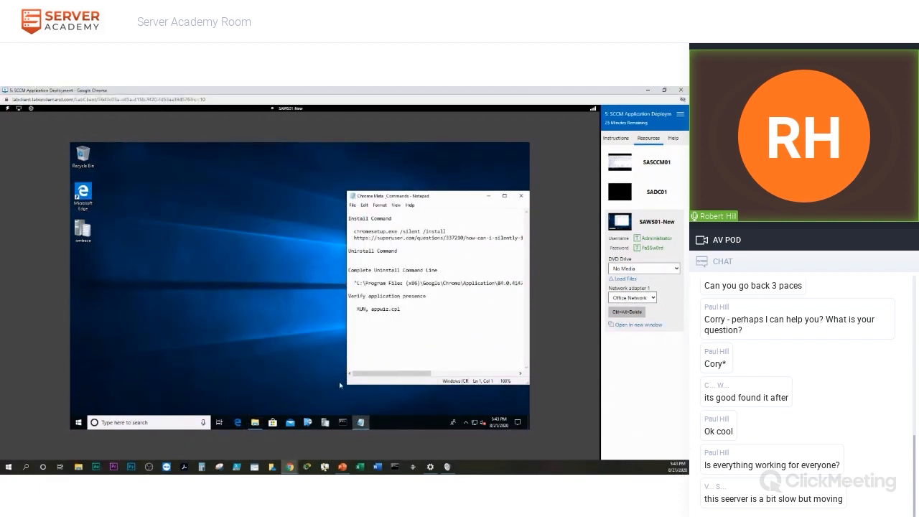
{"action": "left_click", "coordinate": [343, 425]}
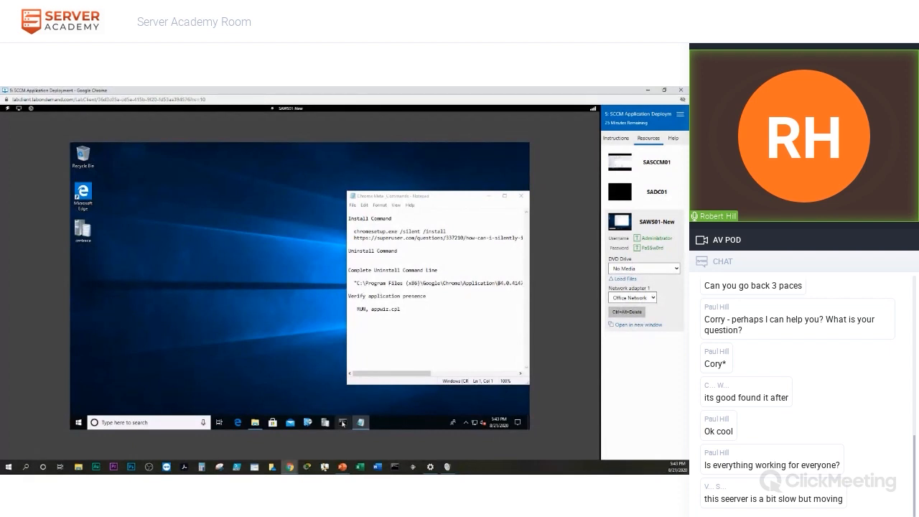
Open Command Prompt as administrator and resize and reposition its window.
{"action": "left_click", "coordinate": [342, 424]}
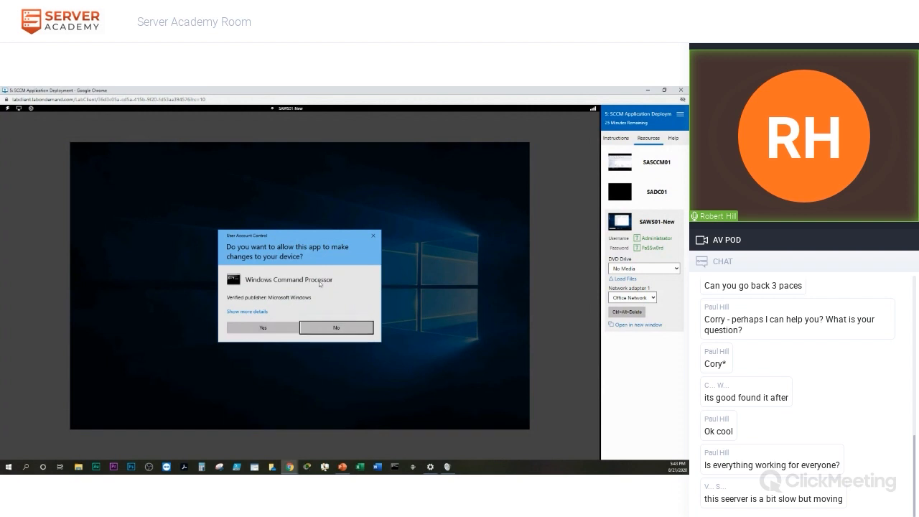
{"action": "left_click", "coordinate": [261, 328]}
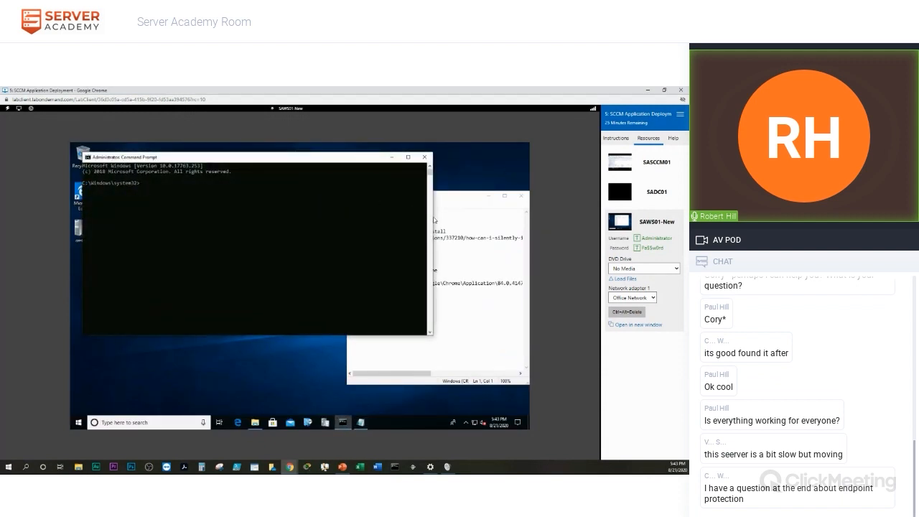
{"action": "left_click_drag", "start_coordinate": [434, 219], "coordinate": [341, 222]}
{"action": "left_click_drag", "start_coordinate": [191, 157], "coordinate": [181, 194]}
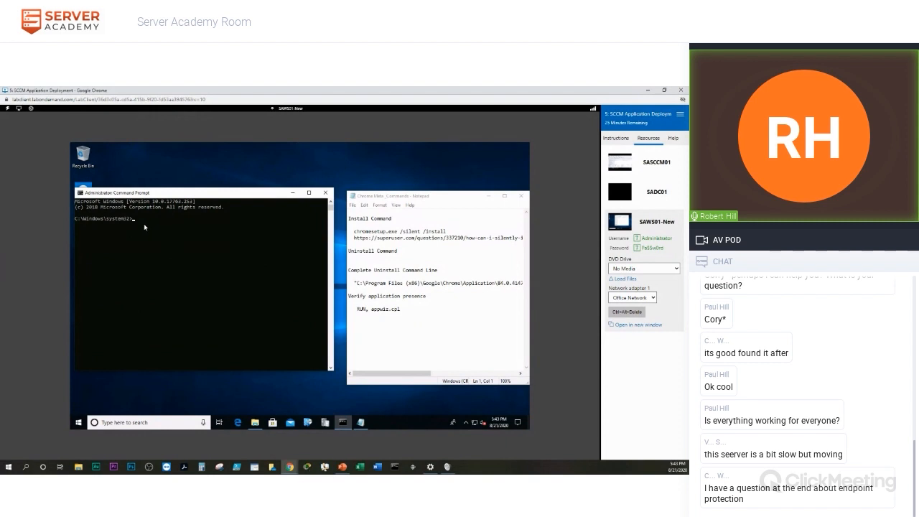
Change into C:\Chrome with cd.. and cd chrome, then list its files with dir/w.
{"action": "type", "text": "cd.."}
{"action": "key", "text": "Return"}
{"action": "type", "text": "cd.."}
{"action": "key", "text": "Return"}
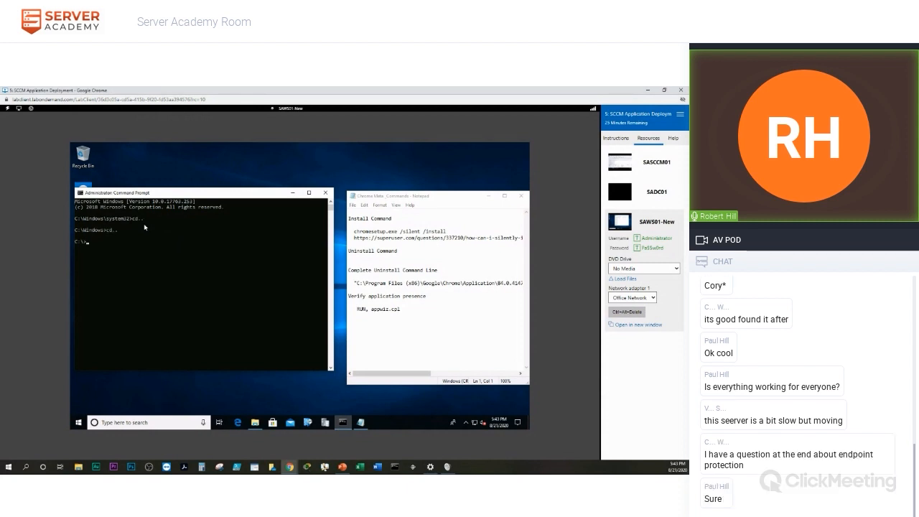
{"action": "type", "text": "cd chrome"}
{"action": "key", "text": "Return"}
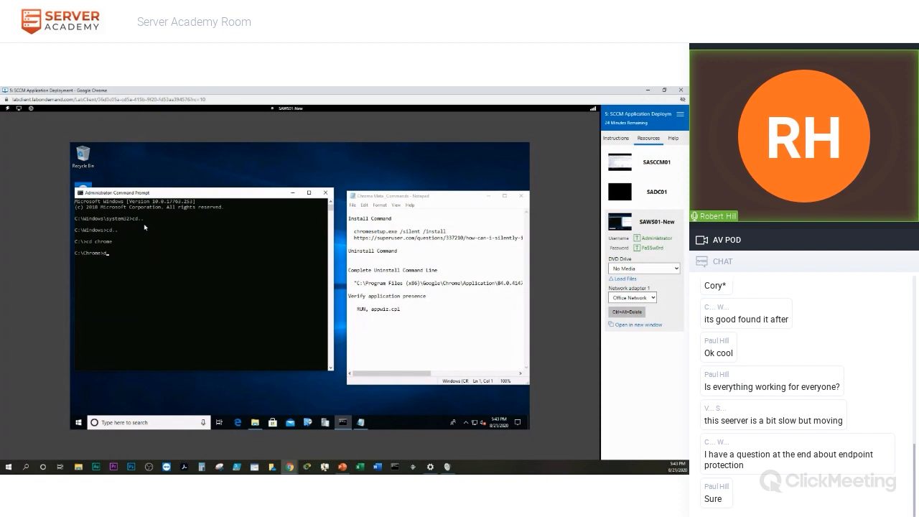
{"action": "type", "text": "dir/w"}
{"action": "key", "text": "Return"}
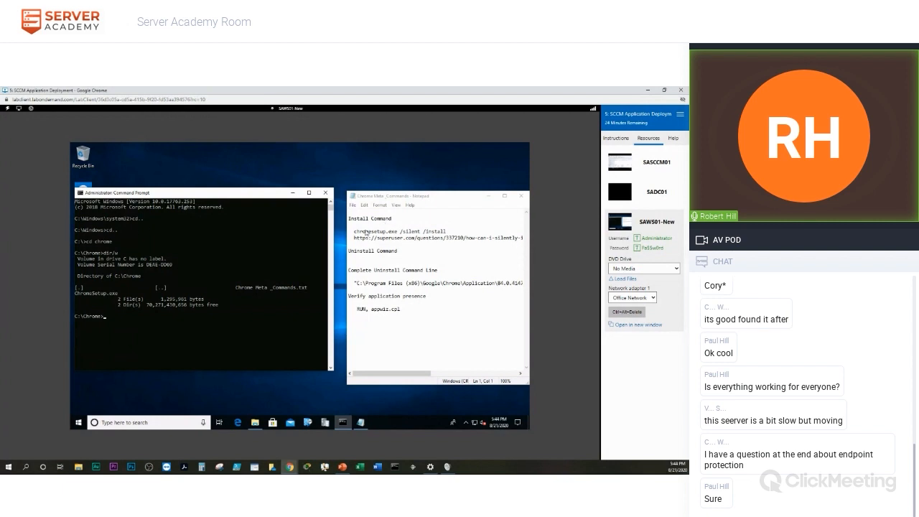
Copy chromesetup.exe /silent /install from the notes and run it at the prompt.
{"action": "left_click_drag", "start_coordinate": [355, 234], "coordinate": [455, 234]}
{"action": "key", "text": "ctrl+c"}
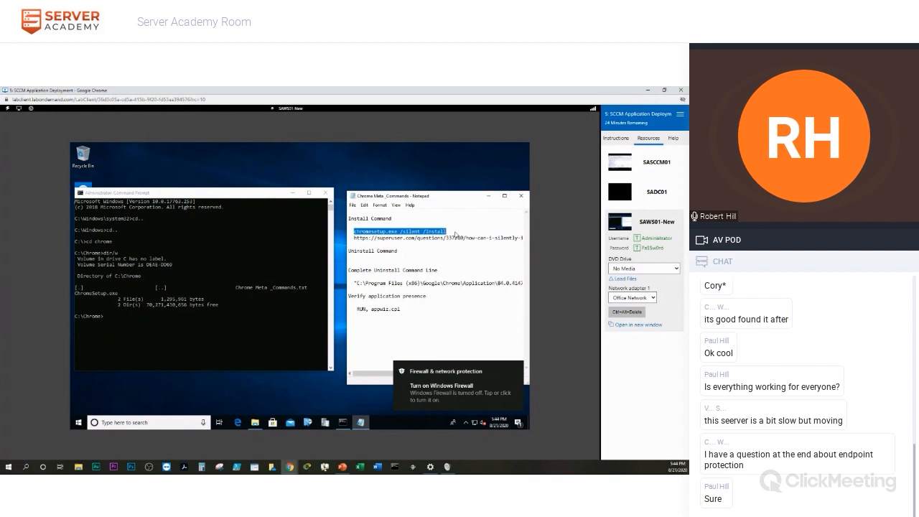
{"action": "left_click", "coordinate": [109, 318]}
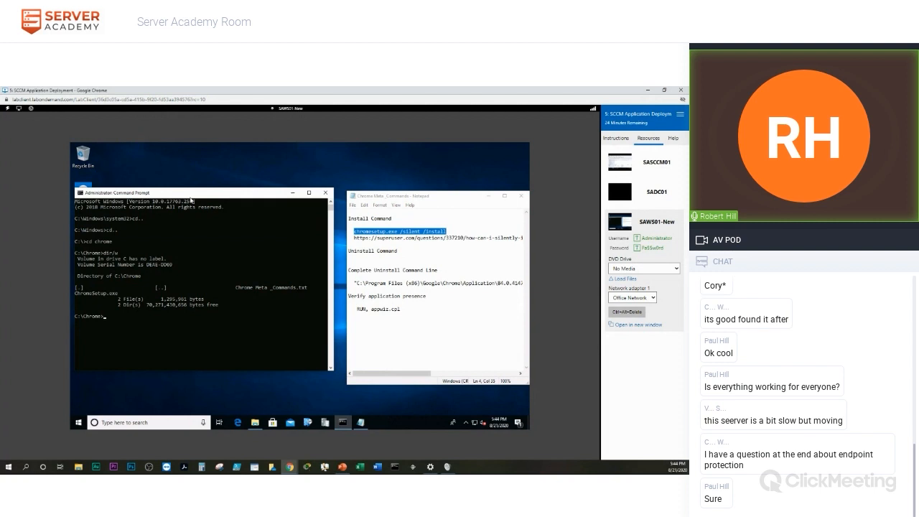
{"action": "key", "text": "ctrl+v"}
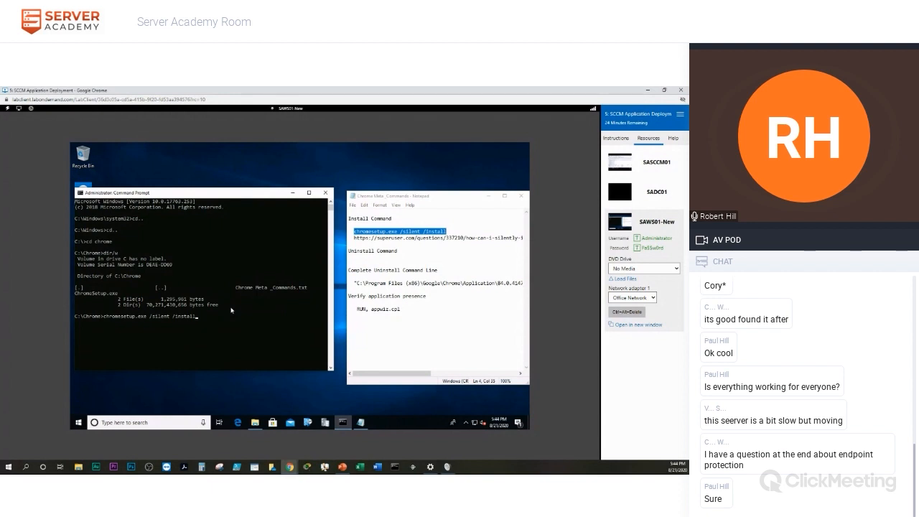
{"action": "key", "text": "Return"}
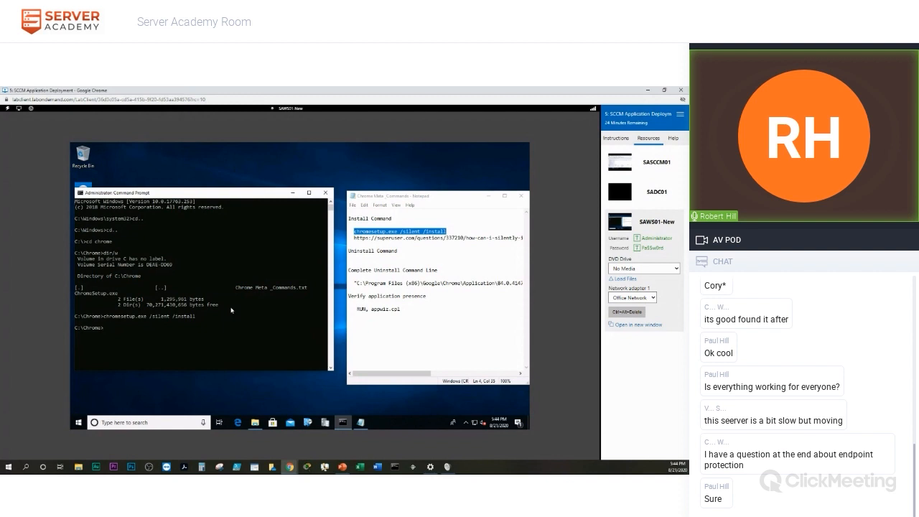
{"action": "left_click", "coordinate": [624, 315]}
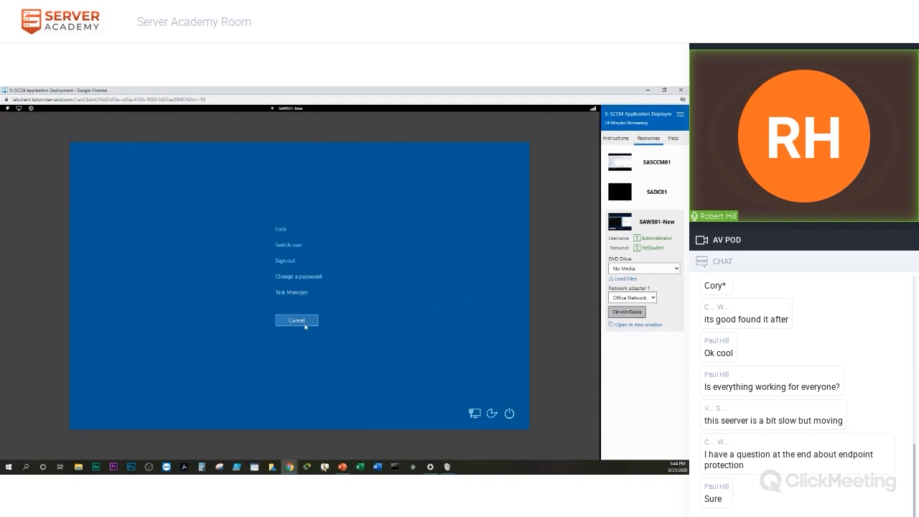
{"action": "left_click", "coordinate": [288, 292]}
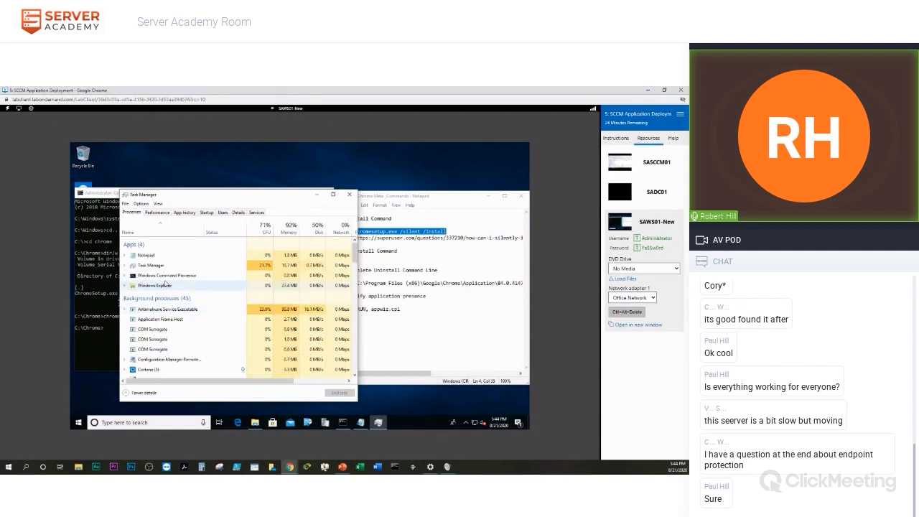
{"action": "scroll", "coordinate": [164, 343], "scroll_direction": "down", "scroll_amount": 3}
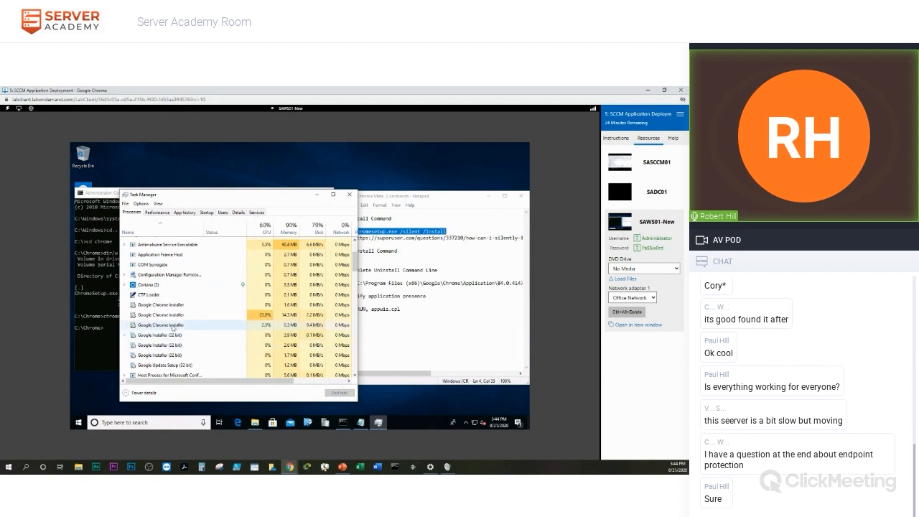
{"action": "scroll", "coordinate": [222, 338], "scroll_direction": "down", "scroll_amount": 1}
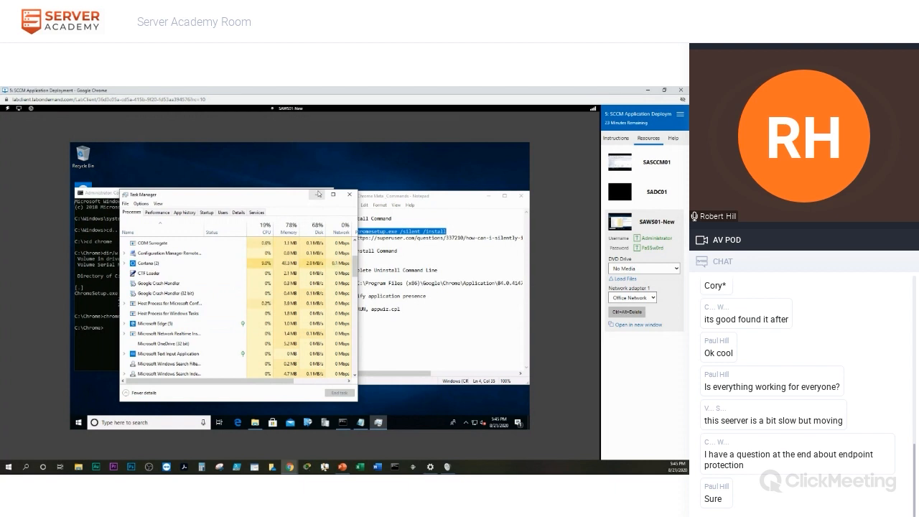
{"action": "left_click", "coordinate": [318, 193]}
{"action": "mouse_move", "coordinate": [205, 194]}
{"action": "left_mouse_down"}
{"action": "mouse_move", "coordinate": [278, 197]}
{"action": "mouse_move", "coordinate": [205, 198]}
{"action": "left_mouse_up"}
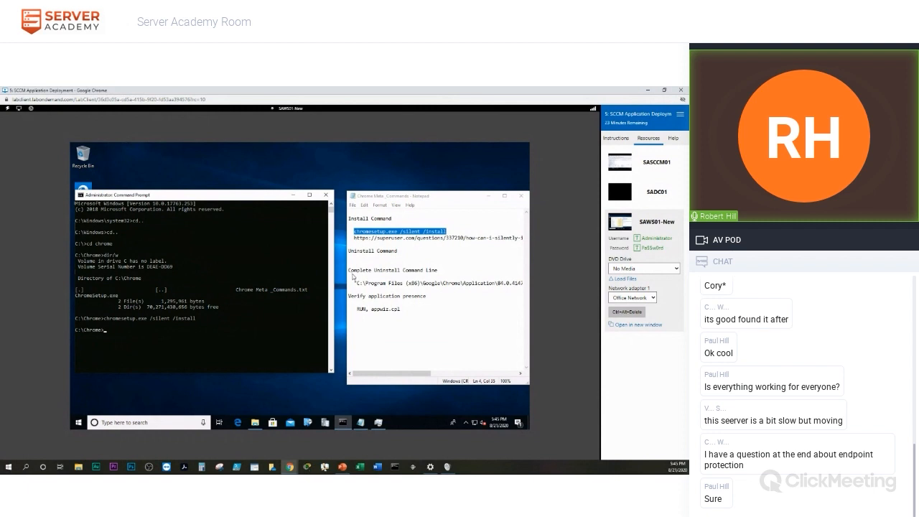
Correct a digit of version 84.0.4147.105 in the notes' uninstall command and select the command.
{"action": "left_click_drag", "start_coordinate": [415, 373], "coordinate": [440, 371]}
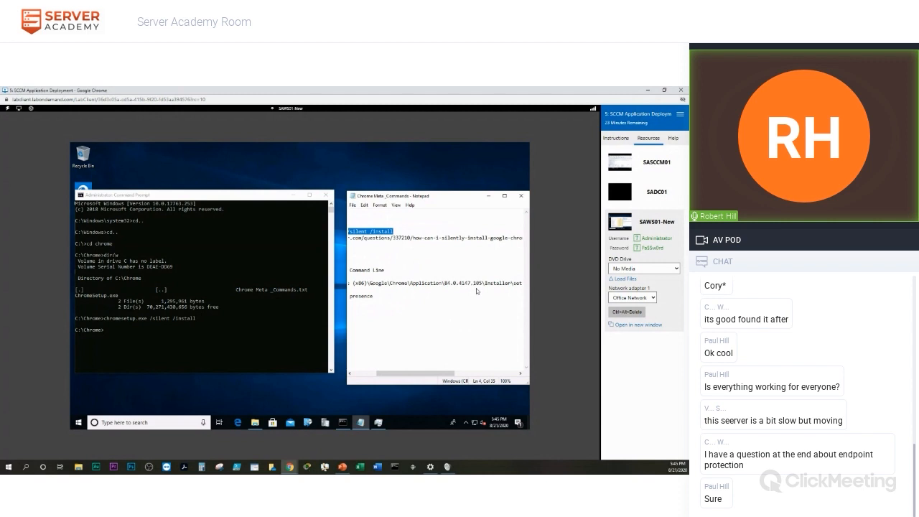
{"action": "left_click", "coordinate": [476, 287]}
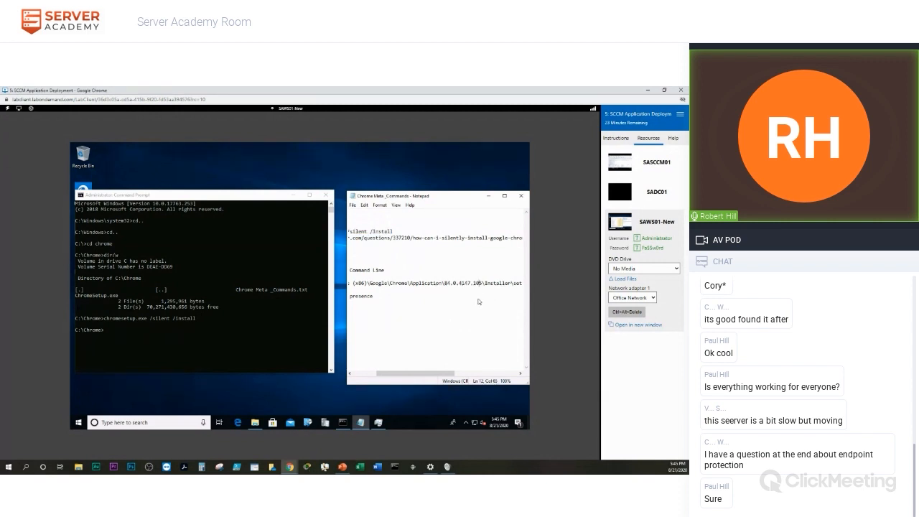
{"action": "key", "text": "BackSpace"}
{"action": "type", "text": "3"}
{"action": "left_click_drag", "start_coordinate": [432, 375], "coordinate": [387, 378]}
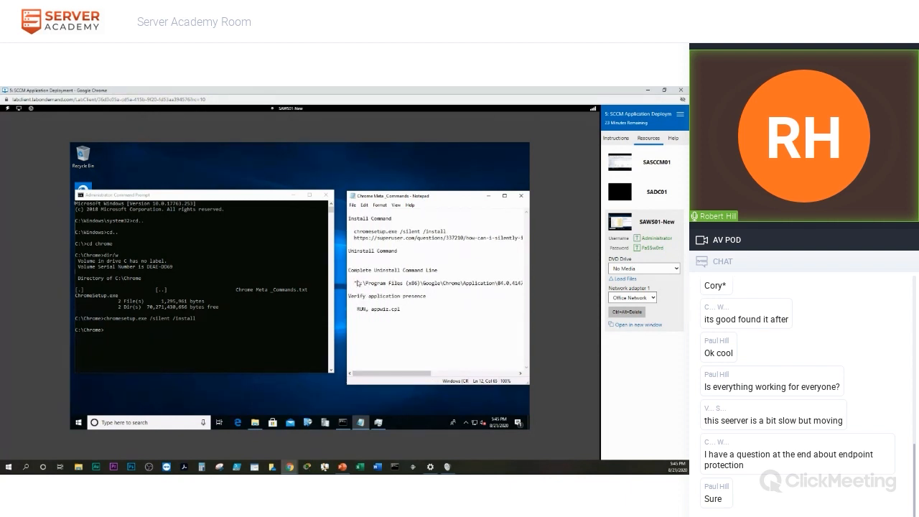
{"action": "left_click_drag", "start_coordinate": [353, 285], "coordinate": [538, 285]}
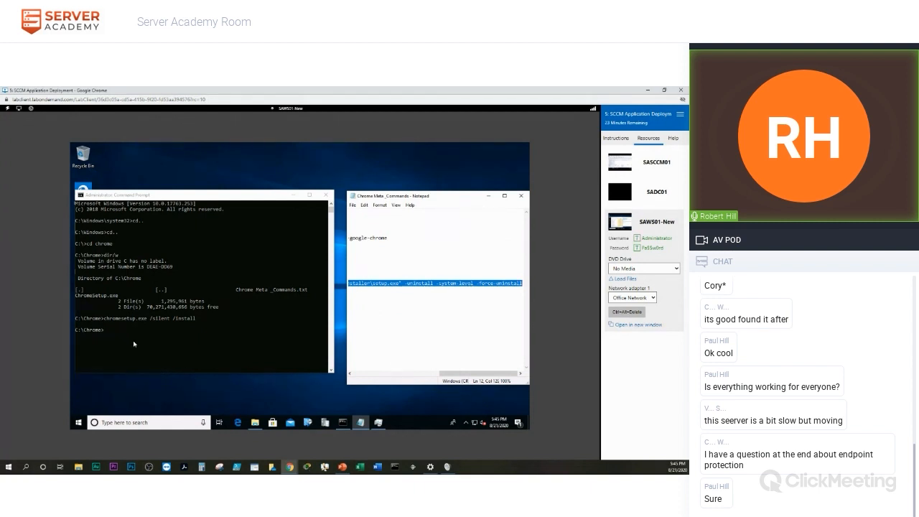
Paste the full Chrome uninstall command into Command Prompt and run it.
{"action": "left_click", "coordinate": [114, 335]}
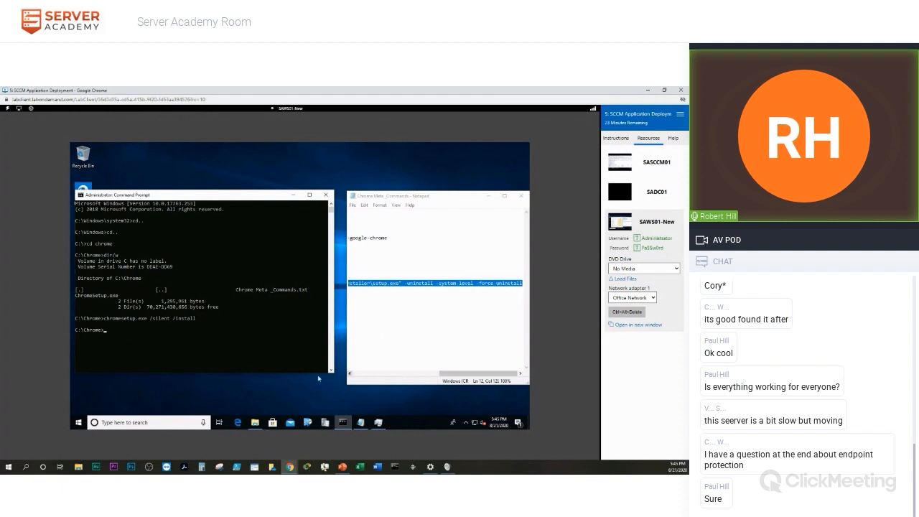
{"action": "right_click", "coordinate": [112, 333]}
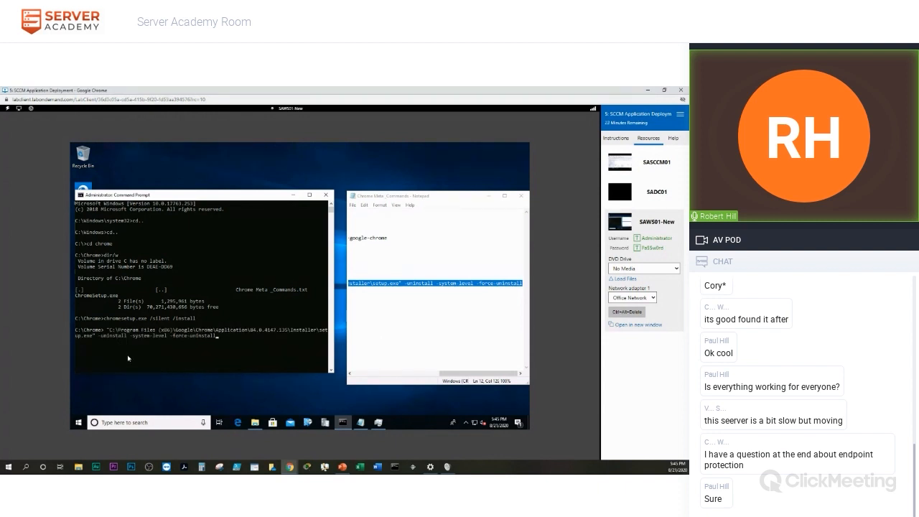
{"action": "key", "text": "Return"}
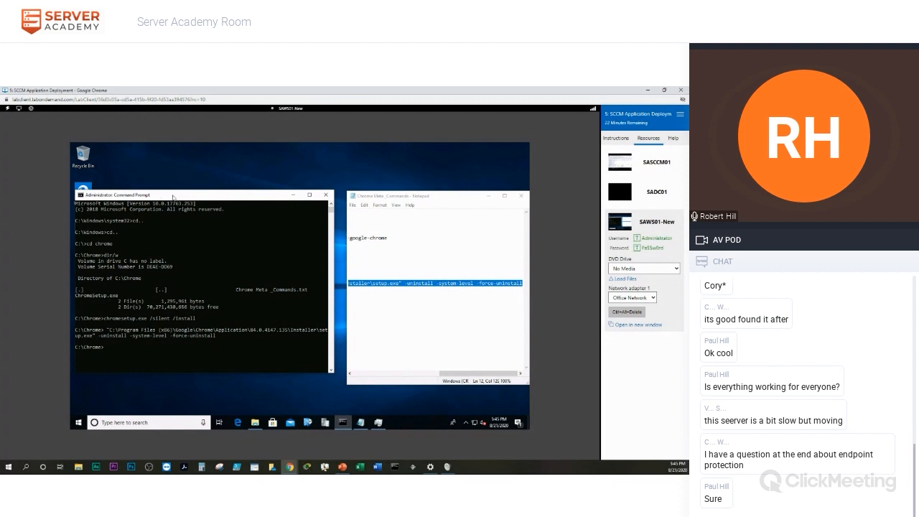
{"action": "left_click_drag", "start_coordinate": [173, 196], "coordinate": [196, 190]}
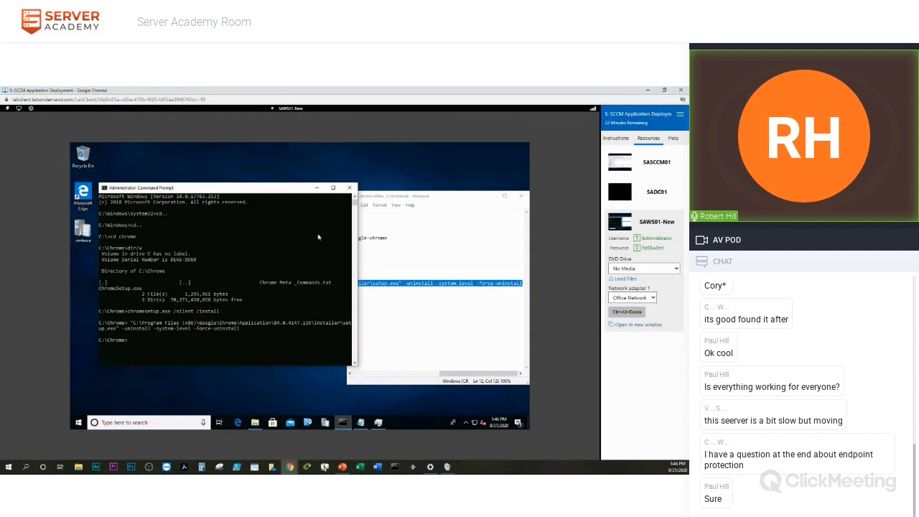
Close Command Prompt, then close the Chrome Meta_Commands notes and save them.
{"action": "left_click", "coordinate": [351, 188]}
{"action": "left_click_drag", "start_coordinate": [447, 200], "coordinate": [405, 192]}
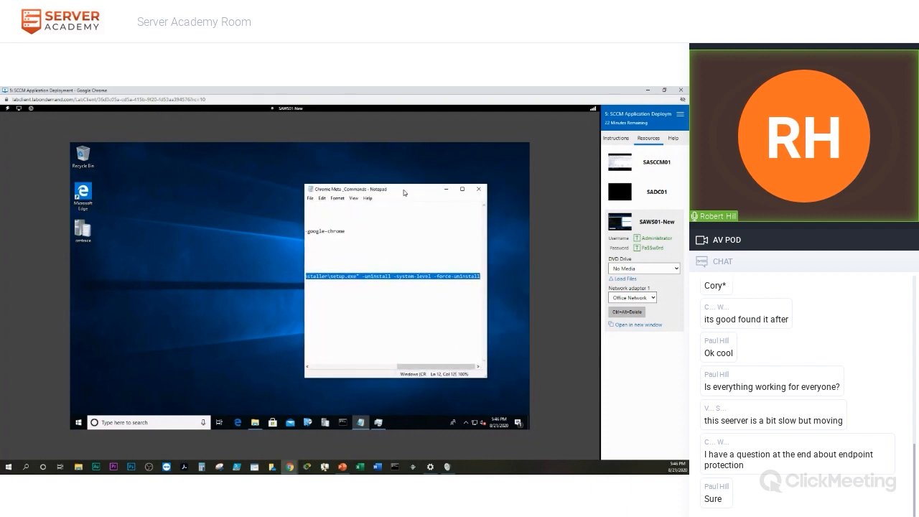
{"action": "left_click", "coordinate": [477, 190]}
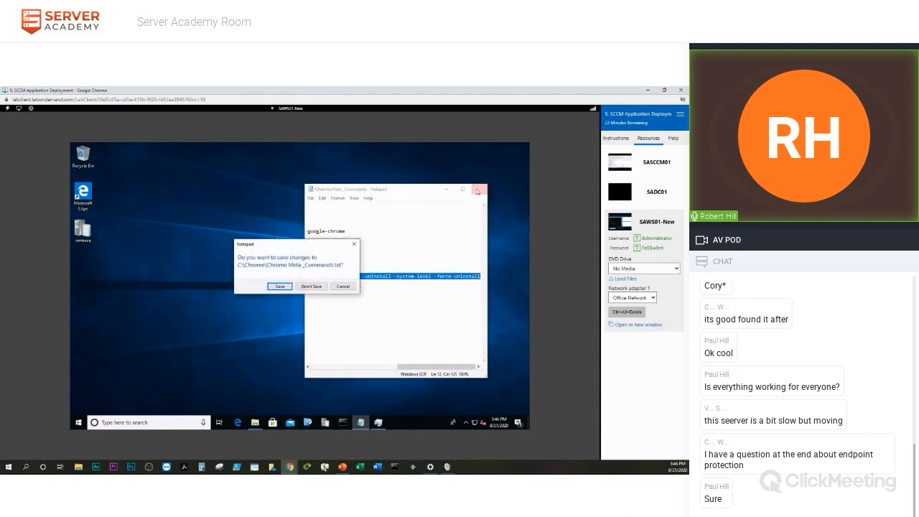
{"action": "left_click", "coordinate": [274, 287]}
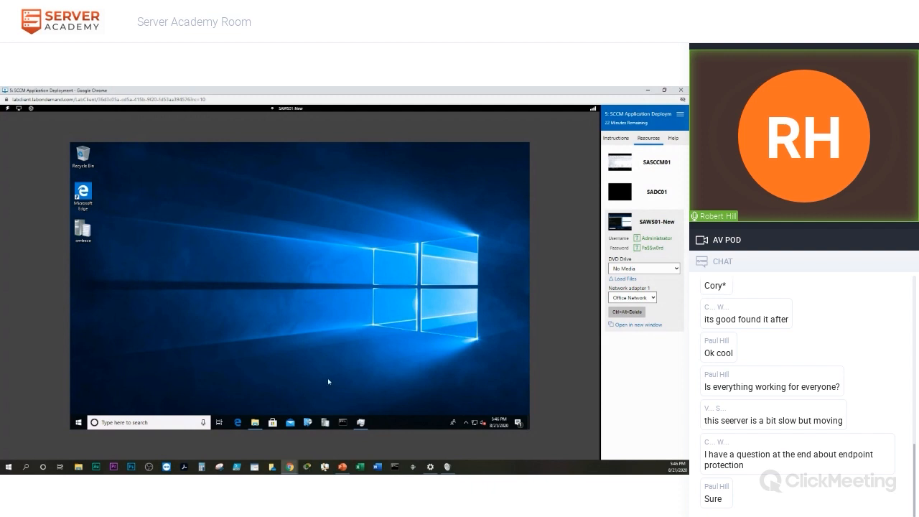
On SASCCM01, launch the Deploy Software Wizard for the Google Chrome application.
{"action": "left_click", "coordinate": [655, 165]}
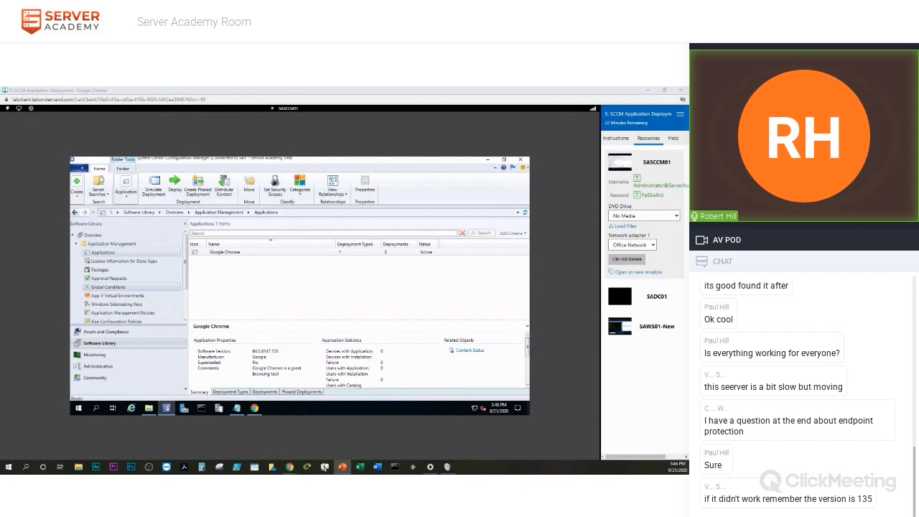
{"action": "left_click", "coordinate": [230, 253]}
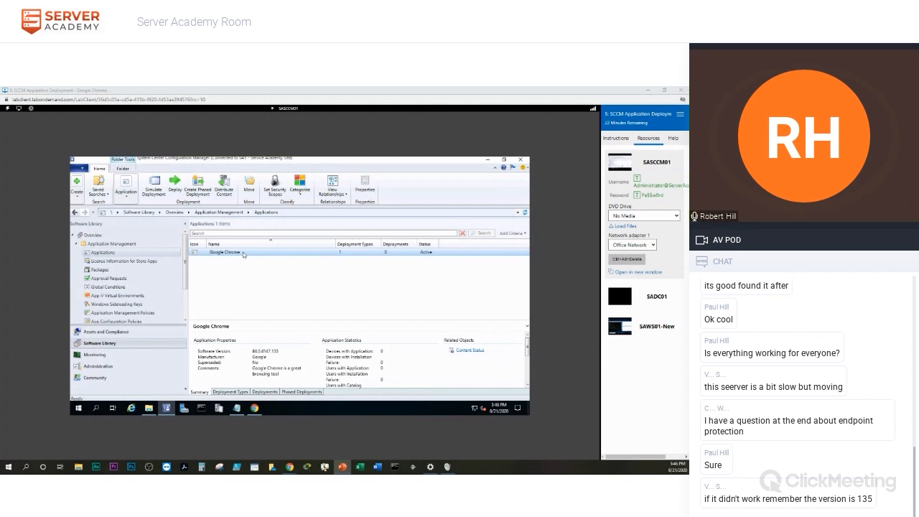
{"action": "right_click", "coordinate": [243, 253]}
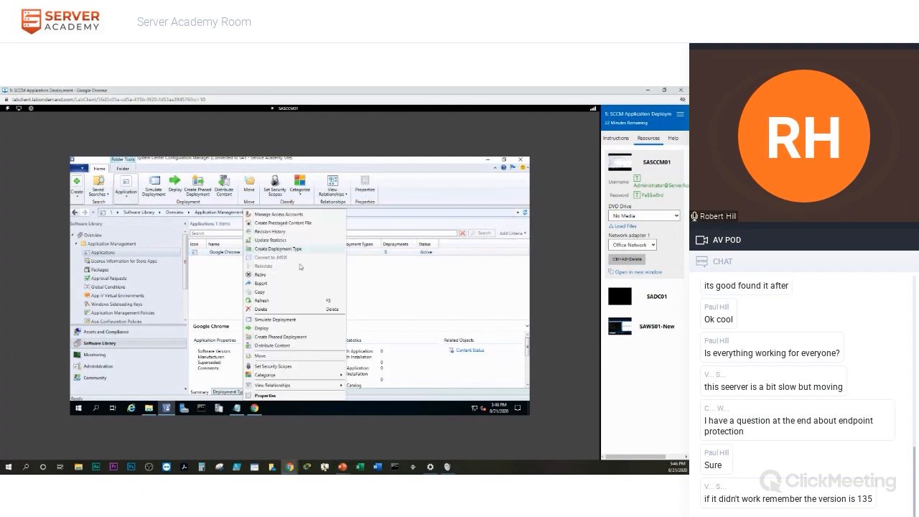
{"action": "left_click", "coordinate": [265, 329]}
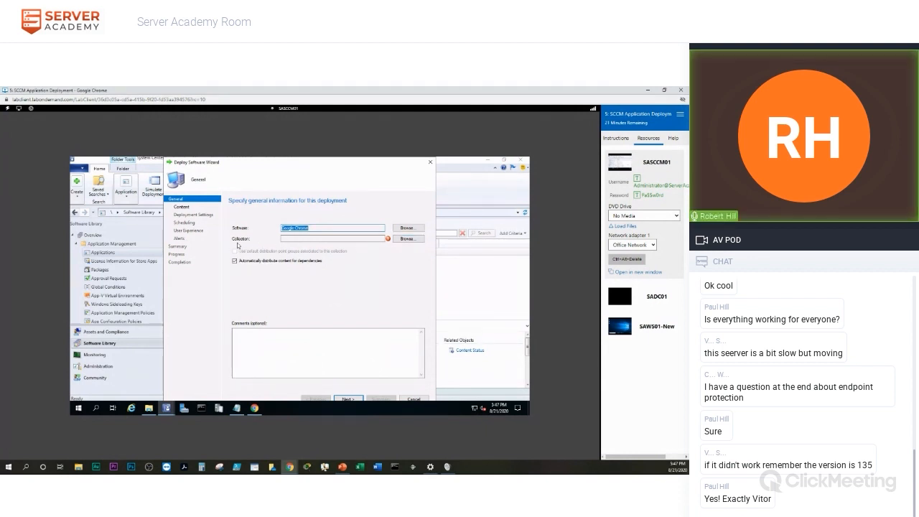
Choose Windows 10 Laptops from Device Collections as the deployment's target collection.
{"action": "left_click", "coordinate": [408, 240]}
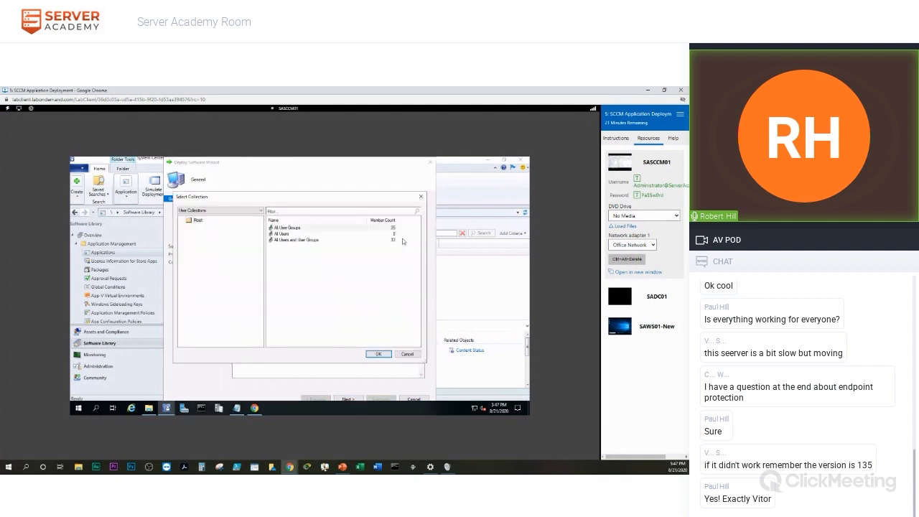
{"action": "left_click", "coordinate": [221, 211]}
{"action": "left_click", "coordinate": [192, 223]}
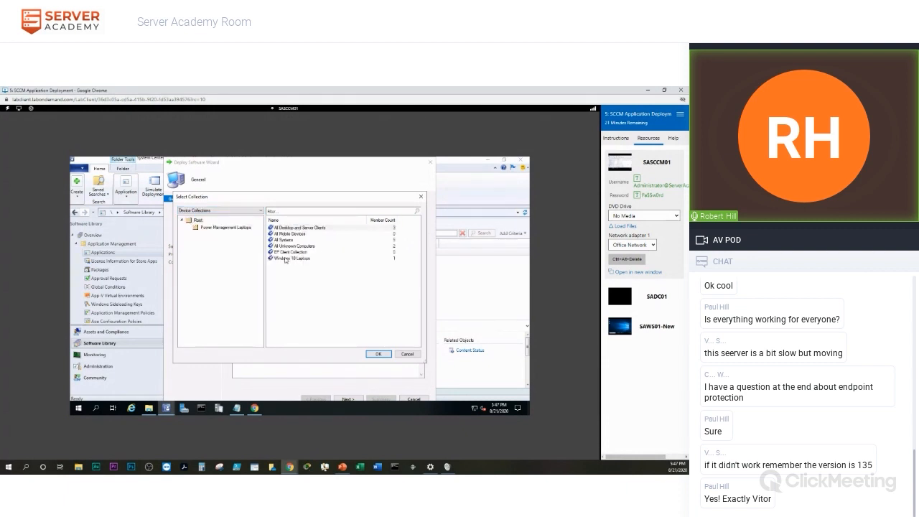
{"action": "left_click", "coordinate": [284, 260]}
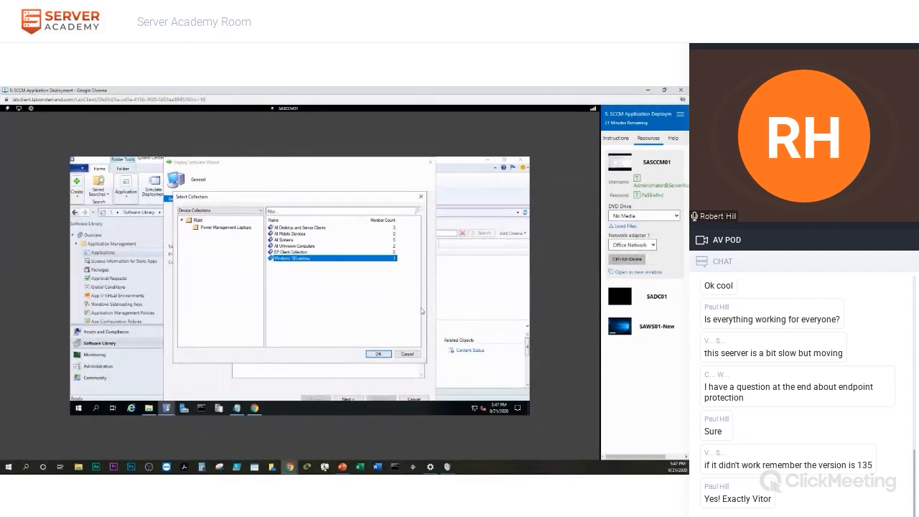
{"action": "left_click", "coordinate": [379, 355]}
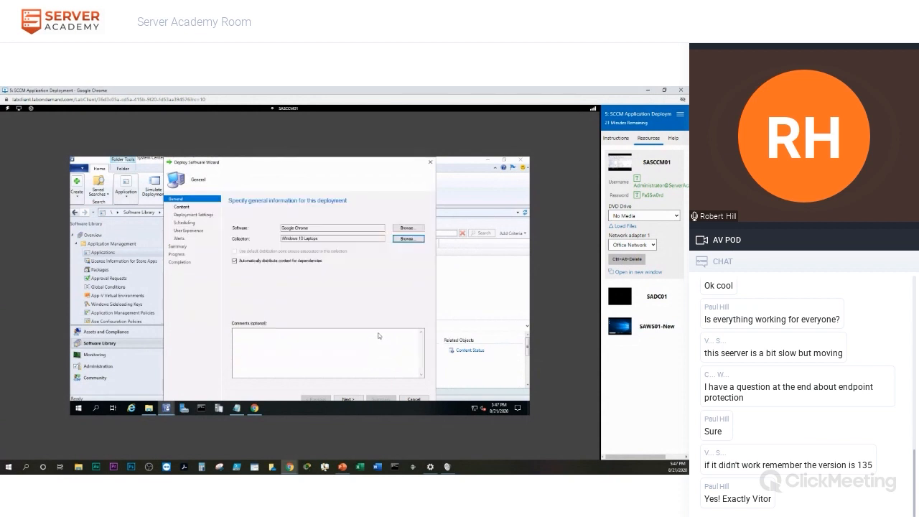
Add distribution point SASCCM01.SERVERACADEMY.COM as the content destination and continue.
{"action": "left_click", "coordinate": [346, 399]}
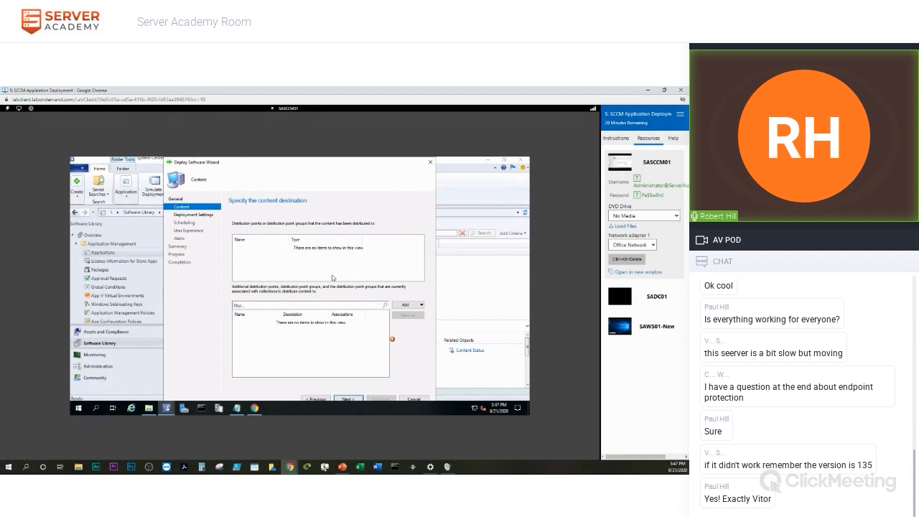
{"action": "left_click", "coordinate": [421, 305]}
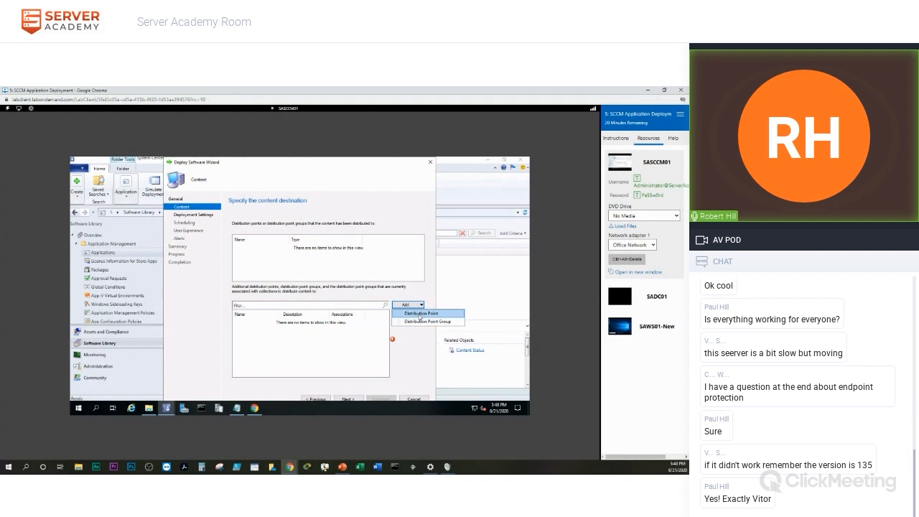
{"action": "left_click", "coordinate": [420, 313]}
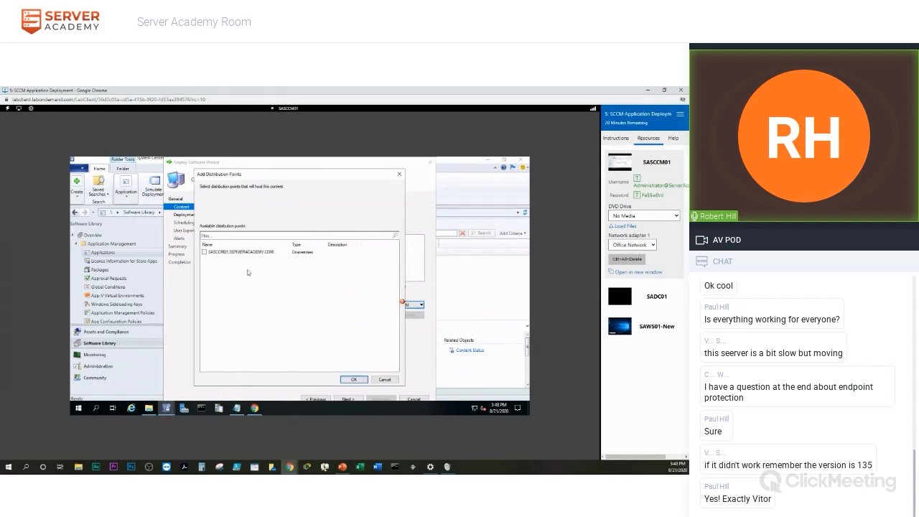
{"action": "left_click", "coordinate": [204, 253]}
{"action": "left_click", "coordinate": [355, 380]}
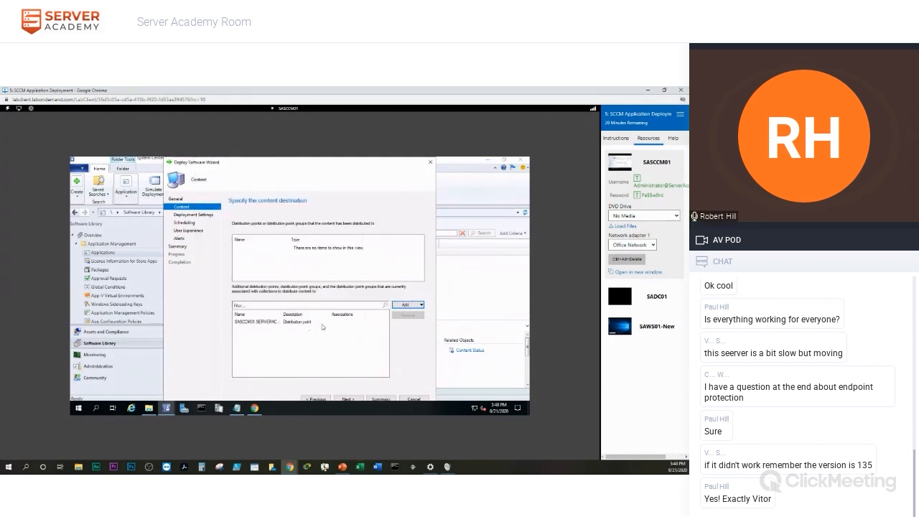
{"action": "left_click", "coordinate": [347, 400]}
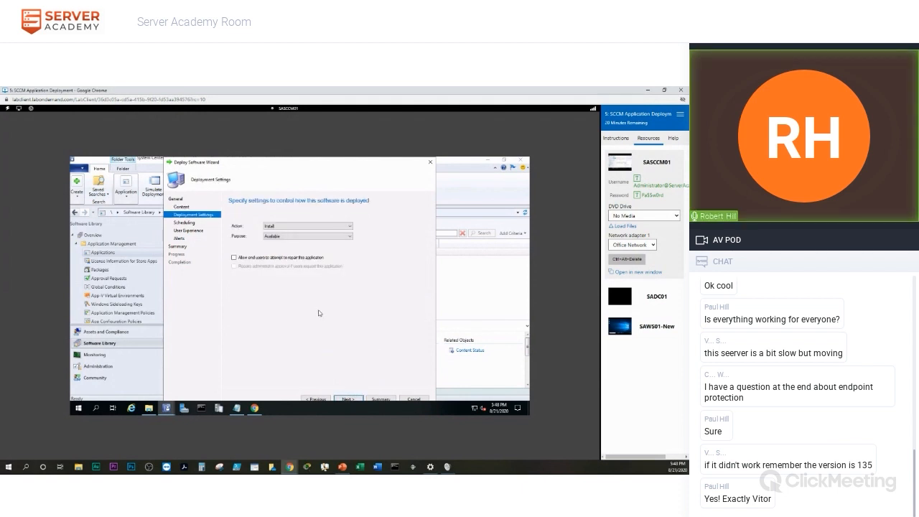
Keep Action as Install and Purpose as Available, then continue.
{"action": "left_click", "coordinate": [291, 228]}
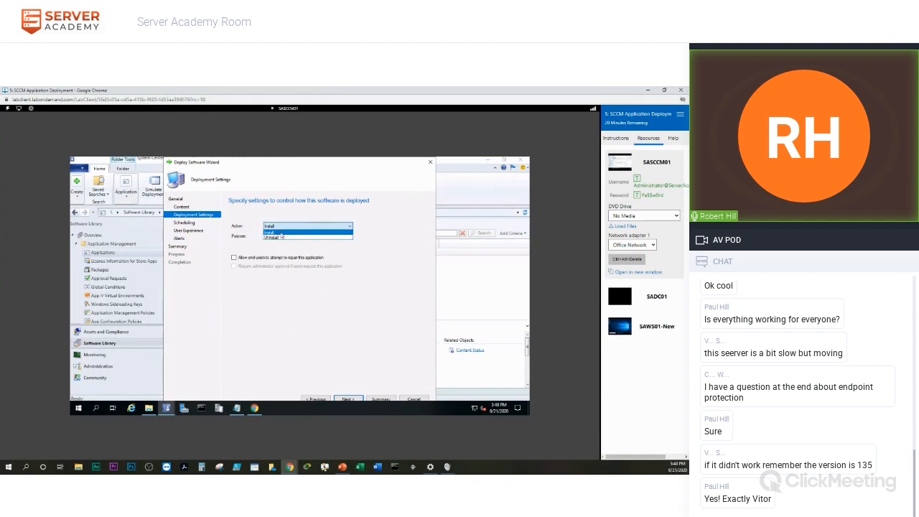
{"action": "left_click", "coordinate": [301, 233]}
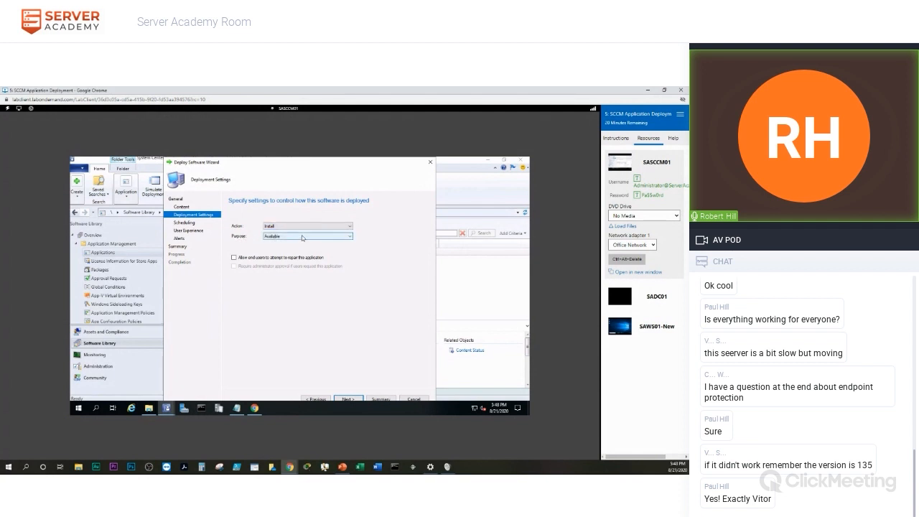
{"action": "left_click", "coordinate": [293, 236]}
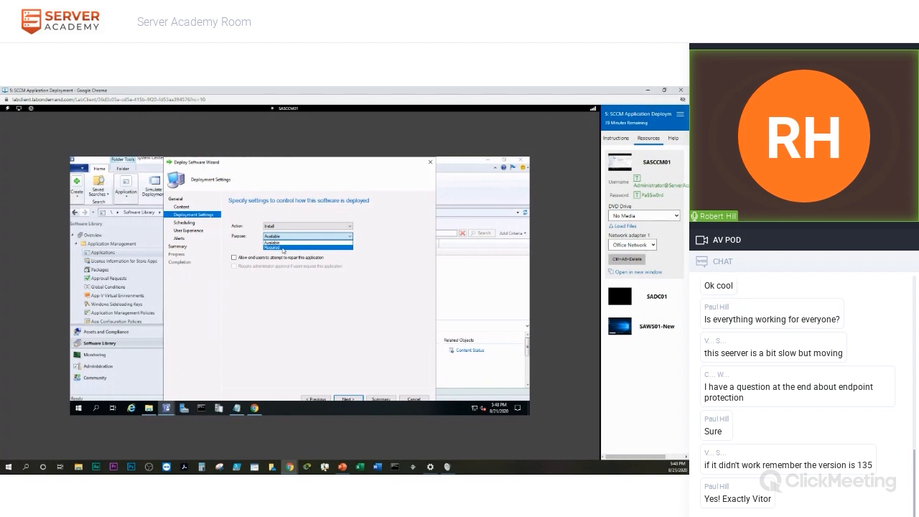
{"action": "left_click", "coordinate": [287, 245]}
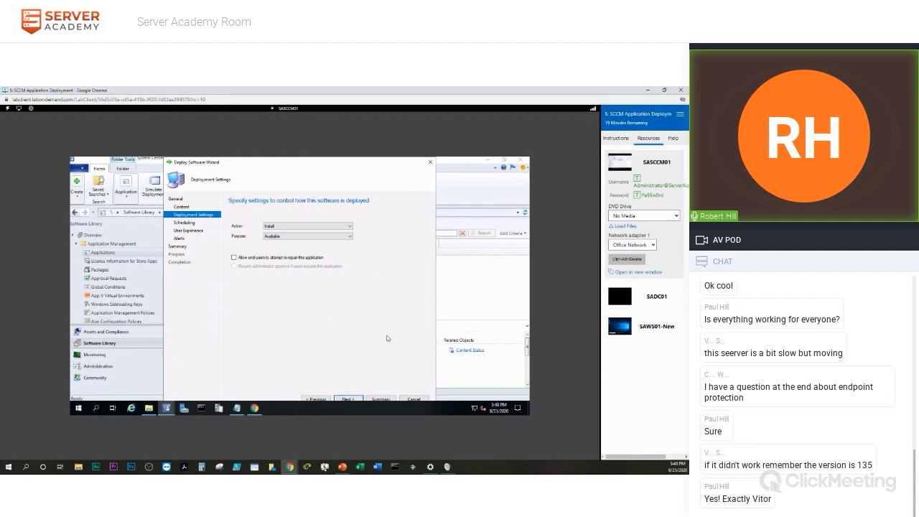
{"action": "left_click", "coordinate": [349, 399]}
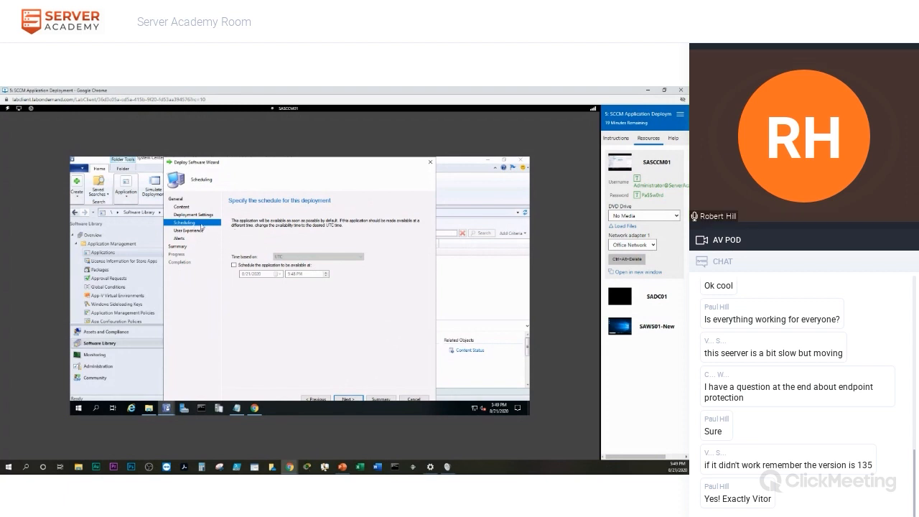
Accept default Scheduling, User Experience and Alerts settings, apply the deployment, and close the wizard.
{"action": "left_click", "coordinate": [349, 400]}
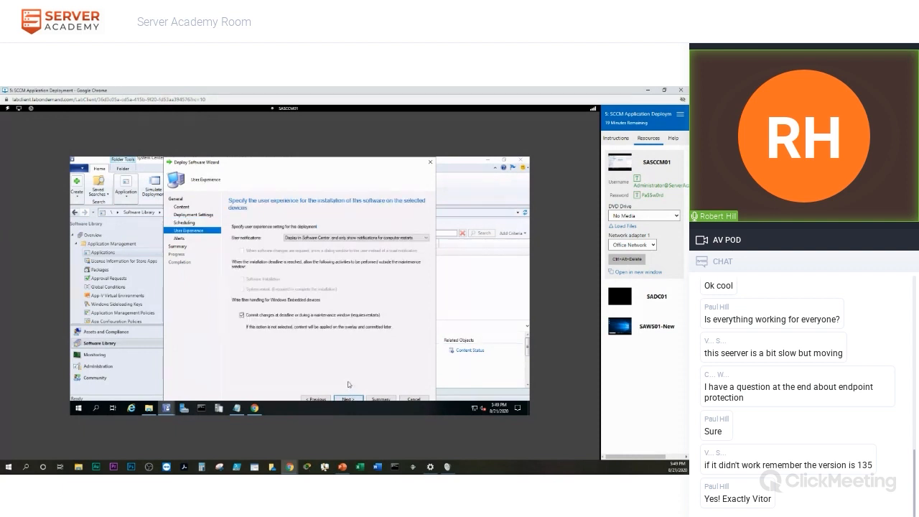
{"action": "key", "text": "alt+Tab"}
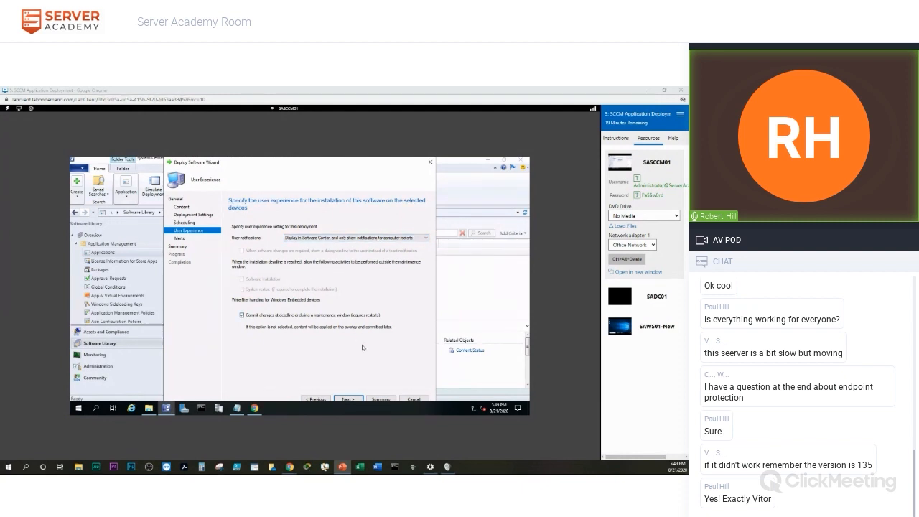
{"action": "left_click", "coordinate": [349, 399]}
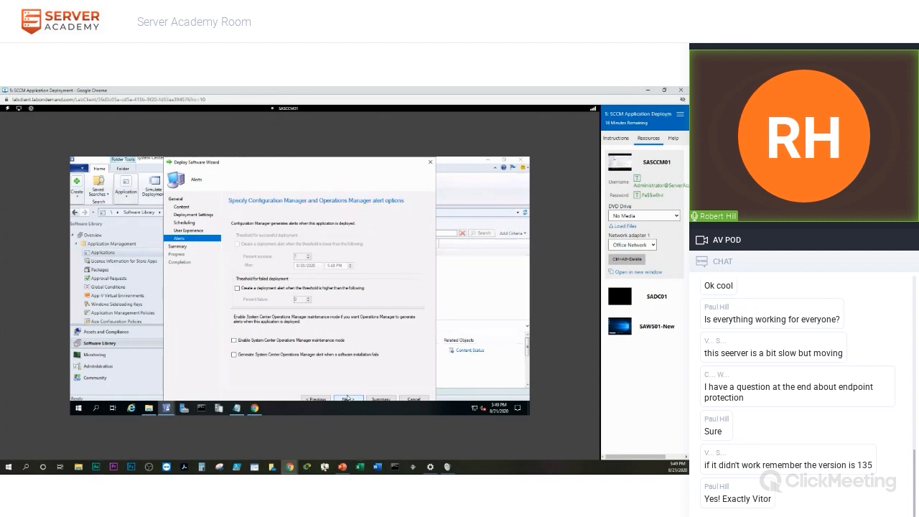
{"action": "left_click", "coordinate": [348, 399]}
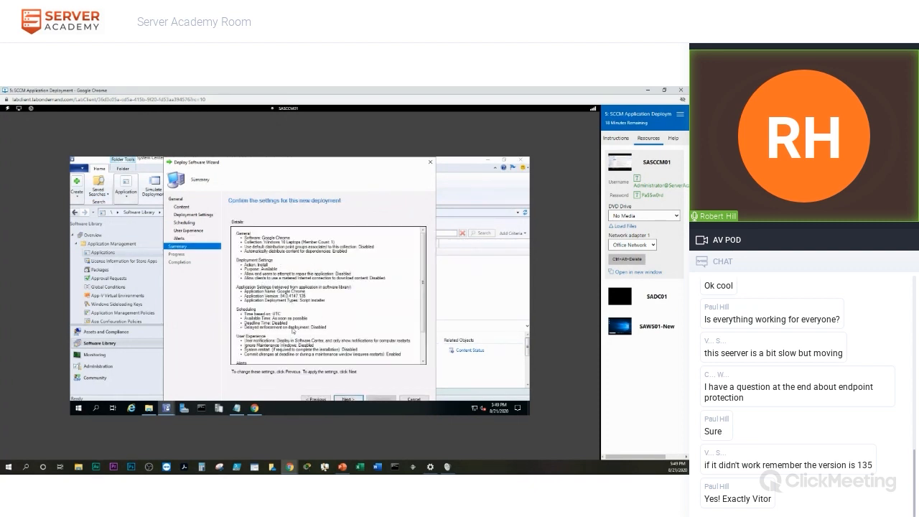
{"action": "left_click", "coordinate": [356, 400]}
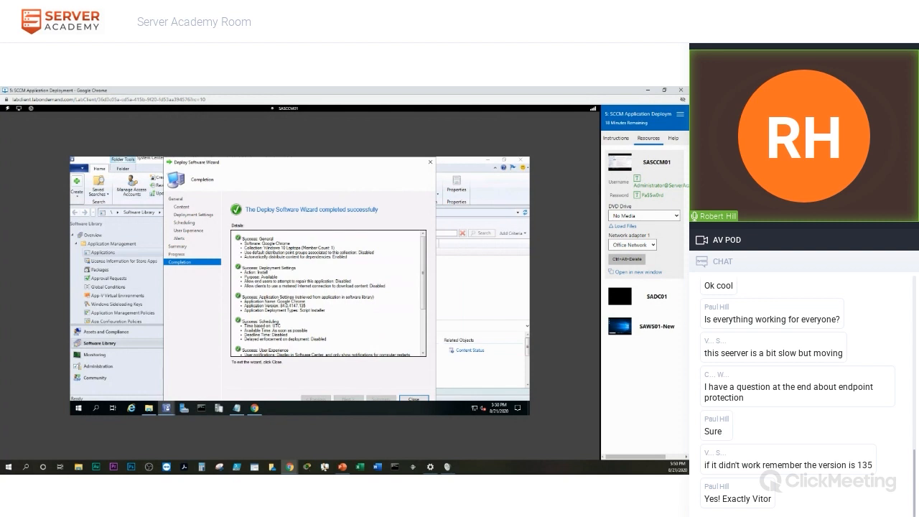
{"action": "left_click", "coordinate": [419, 401]}
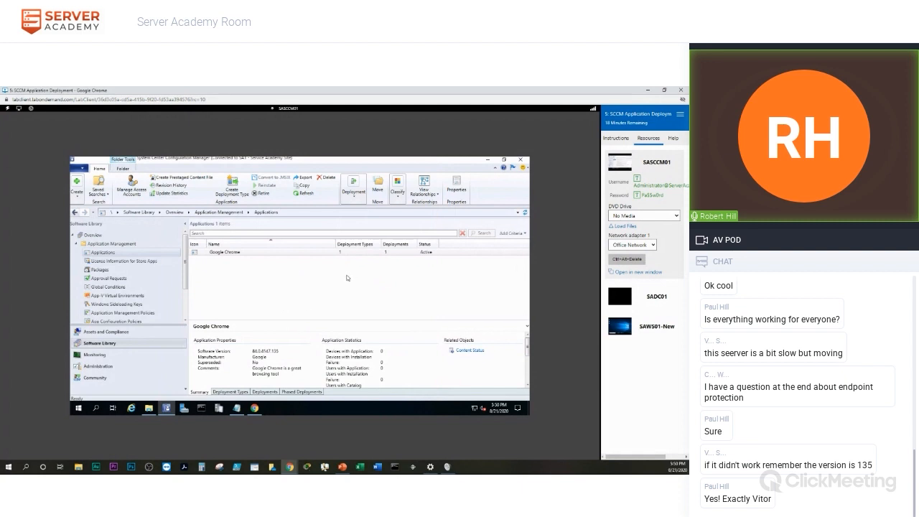
On SAWS01-New, confirm Software Center shows 'No items found', then bring up Windows search.
{"action": "left_click", "coordinate": [625, 326]}
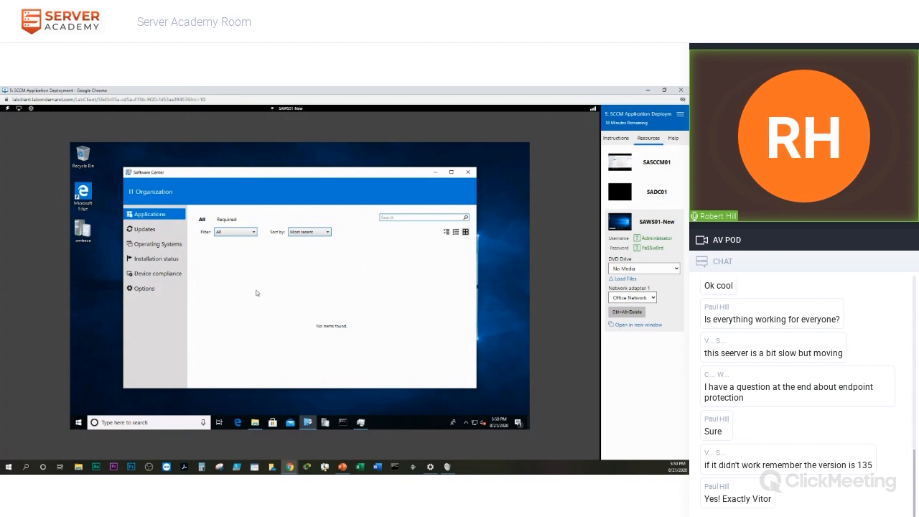
{"action": "left_click", "coordinate": [123, 424]}
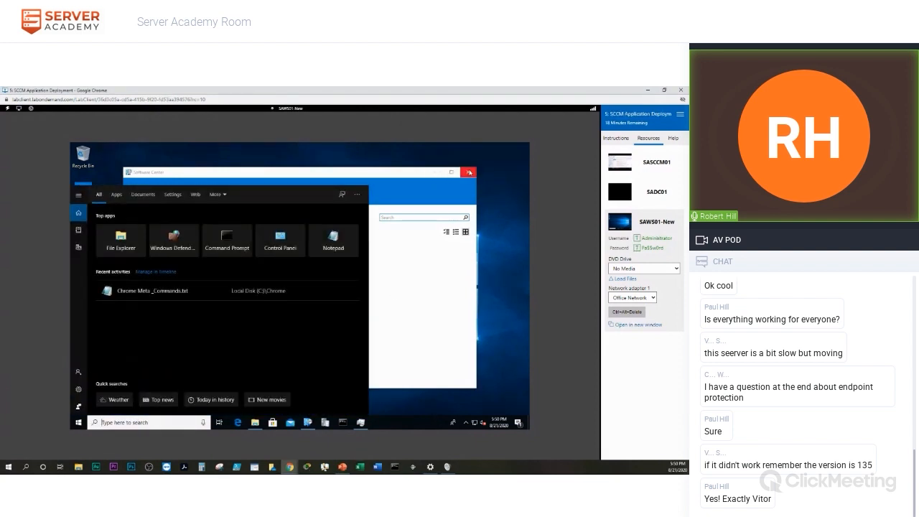
Close Software Center and open Configuration Manager from Control Panel, found by searching 'con'.
{"action": "left_click", "coordinate": [470, 172]}
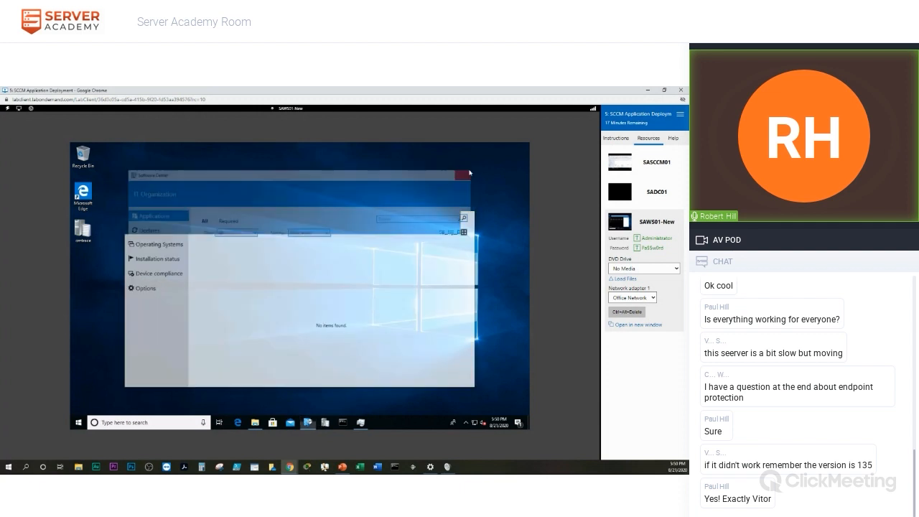
{"action": "left_click", "coordinate": [129, 422]}
{"action": "type", "text": "con"}
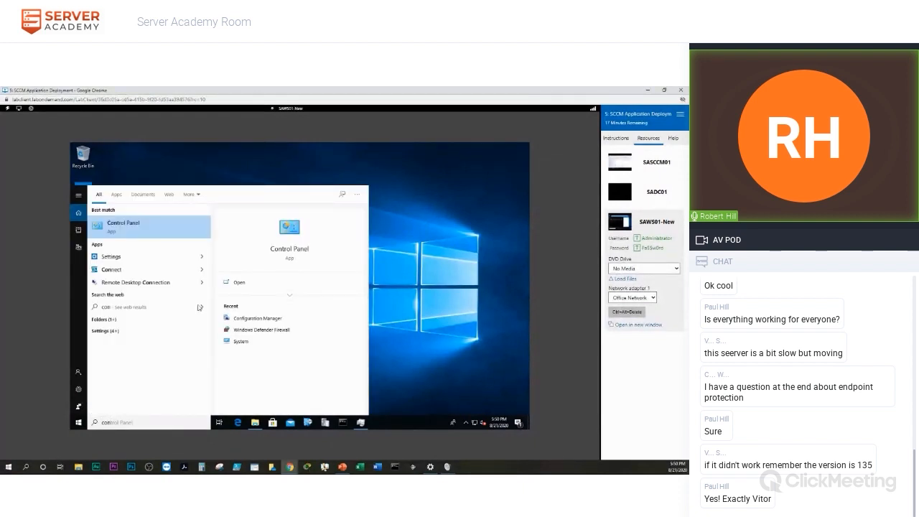
{"action": "key", "text": "Return"}
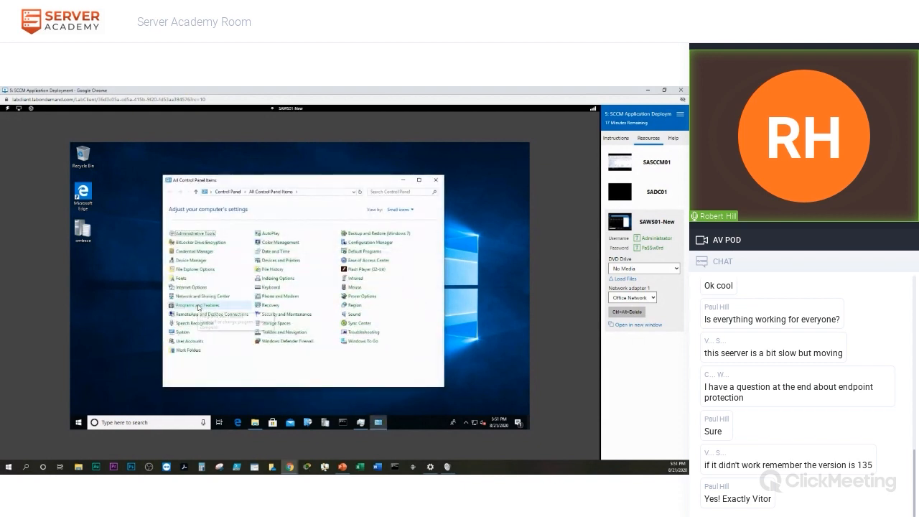
{"action": "left_click", "coordinate": [371, 244]}
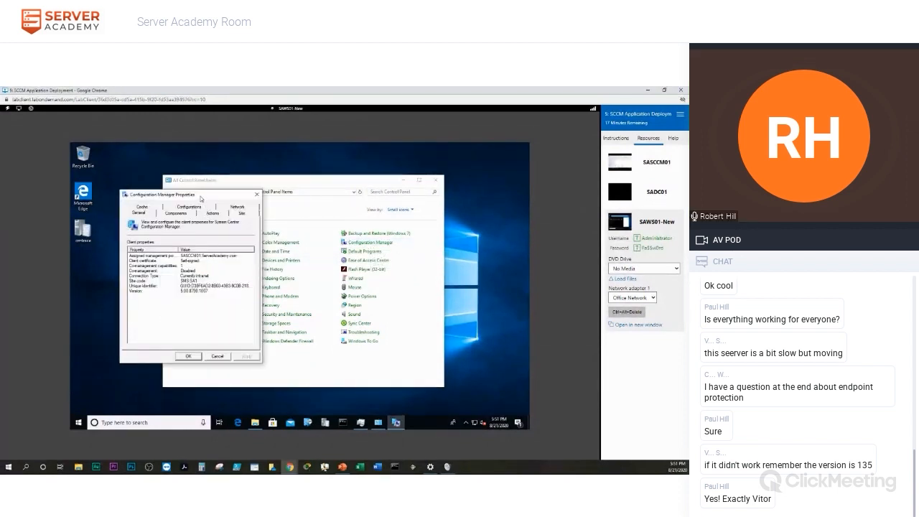
Run the Machine Policy Retrieval & Evaluation Cycle from the client's Actions tab, then close properties.
{"action": "left_click_drag", "start_coordinate": [203, 195], "coordinate": [219, 194]}
{"action": "key", "text": "alt+Tab"}
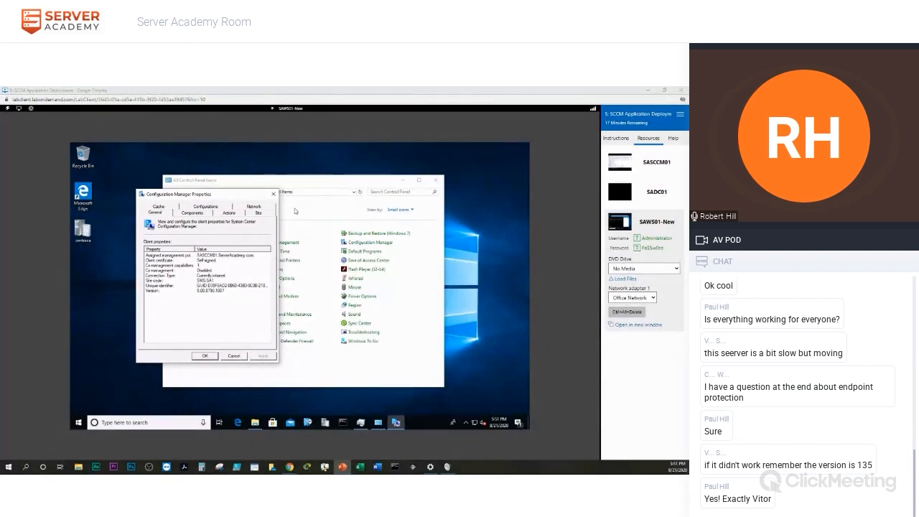
{"action": "left_click", "coordinate": [225, 215]}
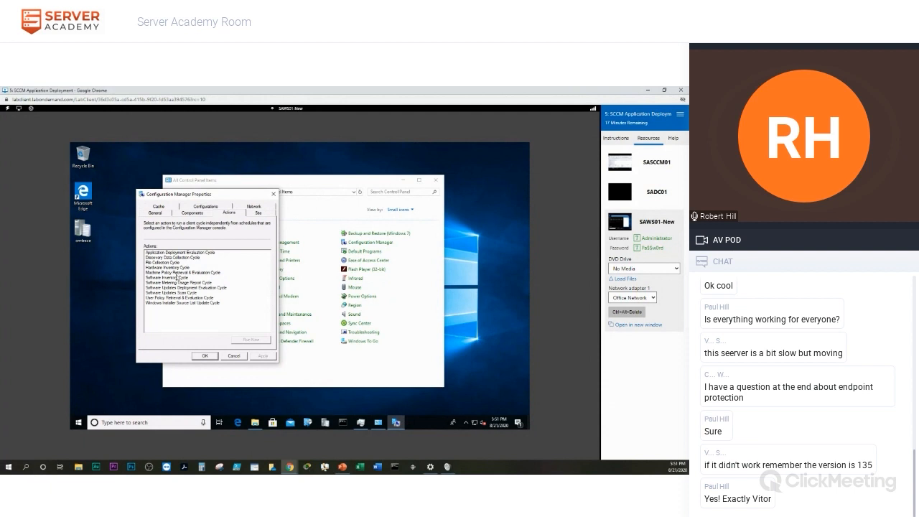
{"action": "left_click", "coordinate": [177, 273]}
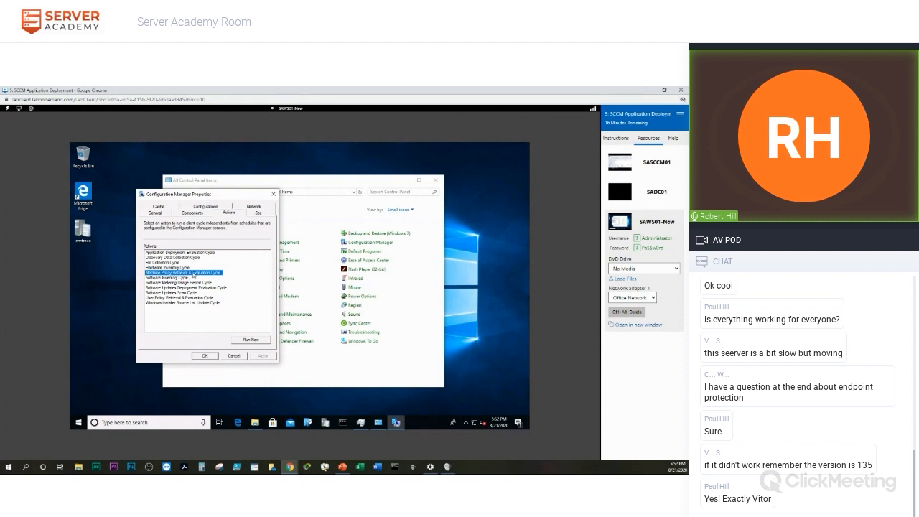
{"action": "left_click", "coordinate": [251, 341]}
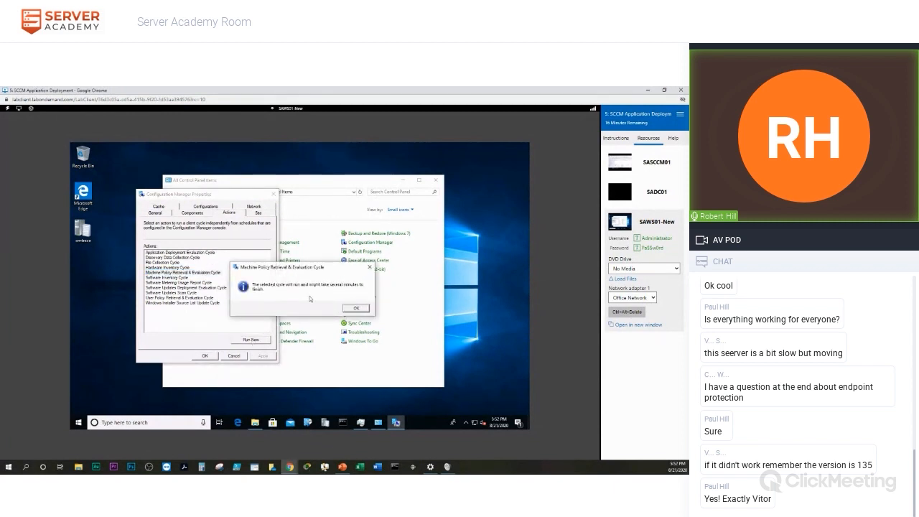
{"action": "left_click", "coordinate": [360, 310]}
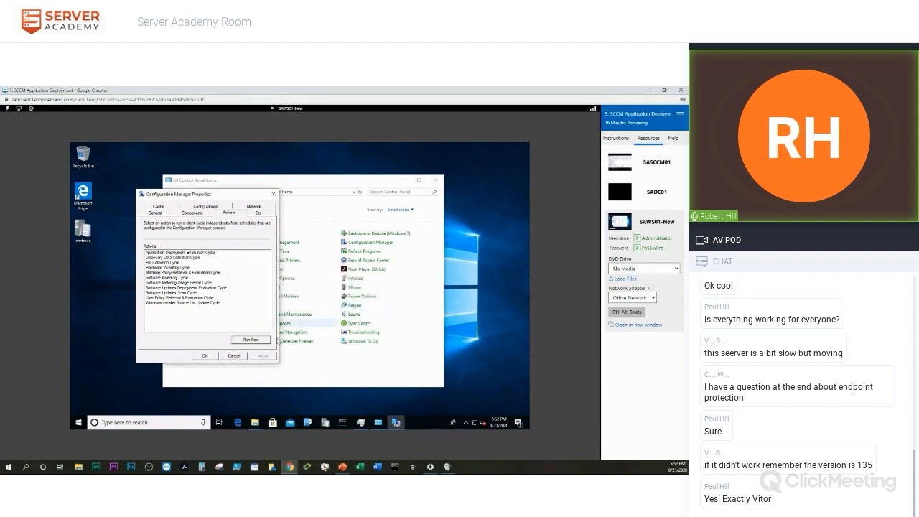
{"action": "left_click", "coordinate": [205, 356]}
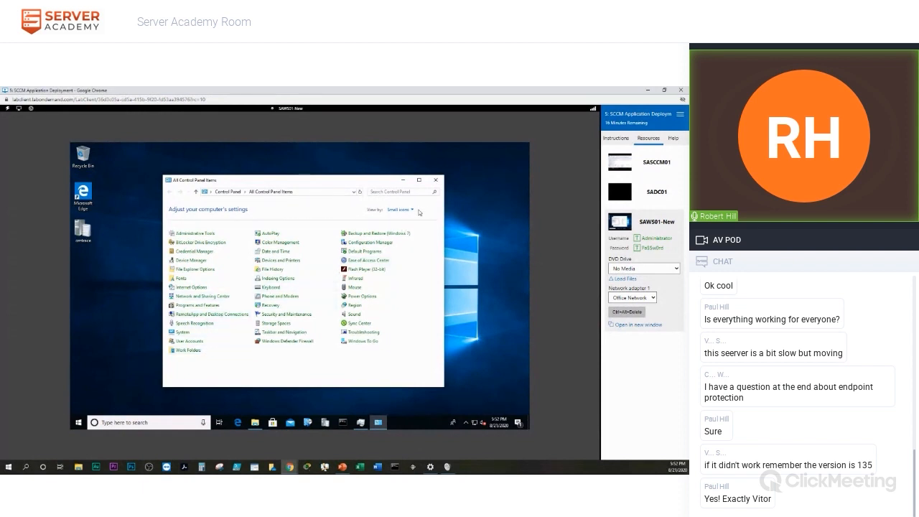
Close Control Panel, launch CMTrace and make it the default log viewer.
{"action": "left_click", "coordinate": [423, 181]}
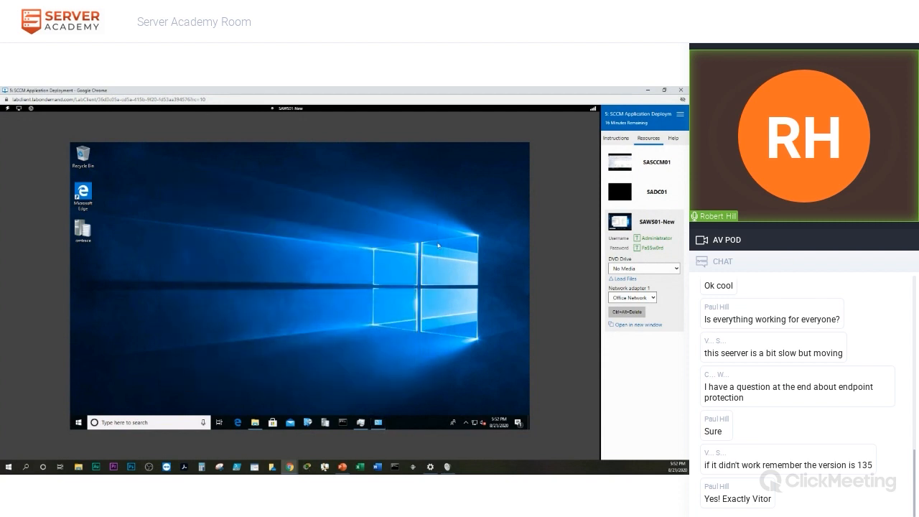
{"action": "left_click", "coordinate": [325, 423]}
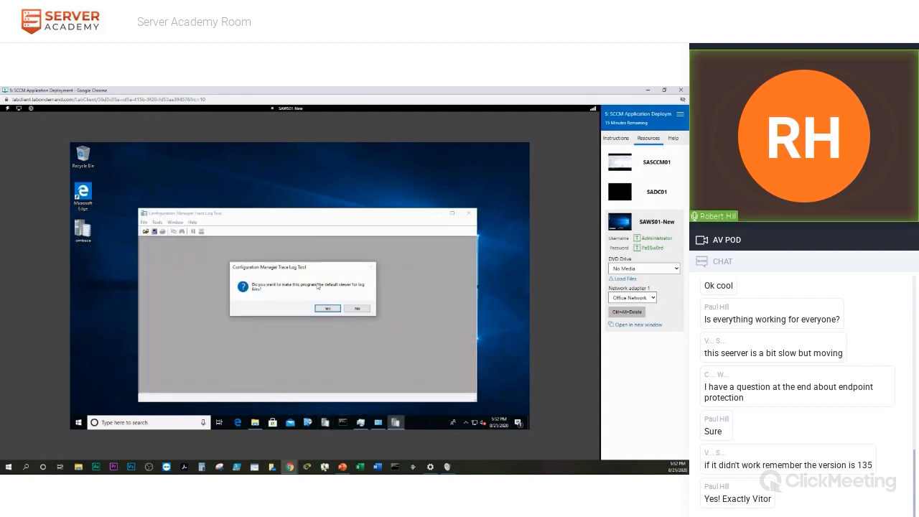
{"action": "left_click", "coordinate": [328, 309]}
{"action": "mouse_move", "coordinate": [257, 211]}
{"action": "left_mouse_down"}
{"action": "mouse_move", "coordinate": [245, 196]}
{"action": "mouse_move", "coordinate": [270, 168]}
{"action": "left_mouse_up"}
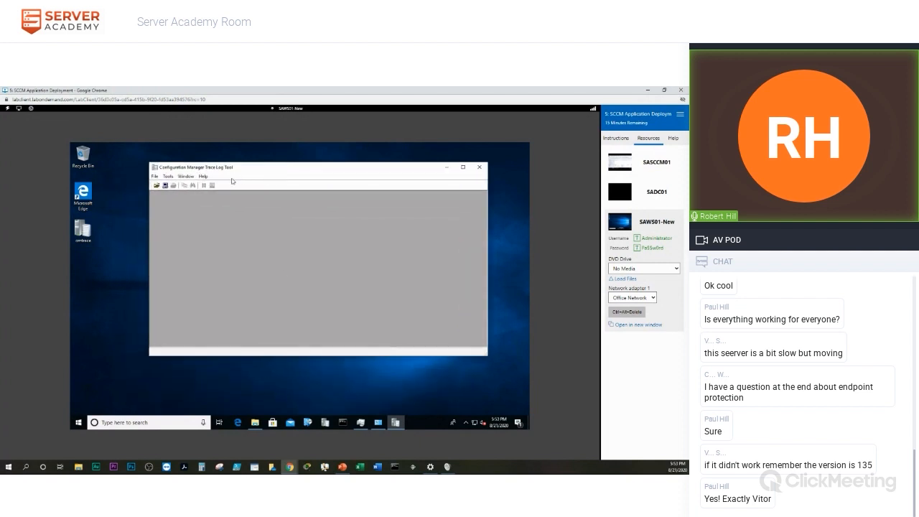
Open and review C:\Windows\CCM\Logs\AppDiscovery.log, then close it to pick another log.
{"action": "left_click", "coordinate": [156, 185]}
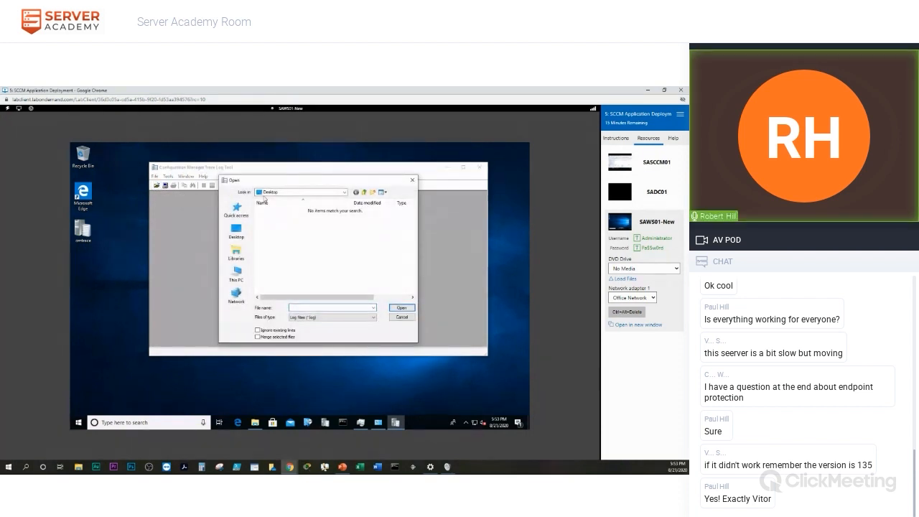
{"action": "left_click", "coordinate": [345, 193]}
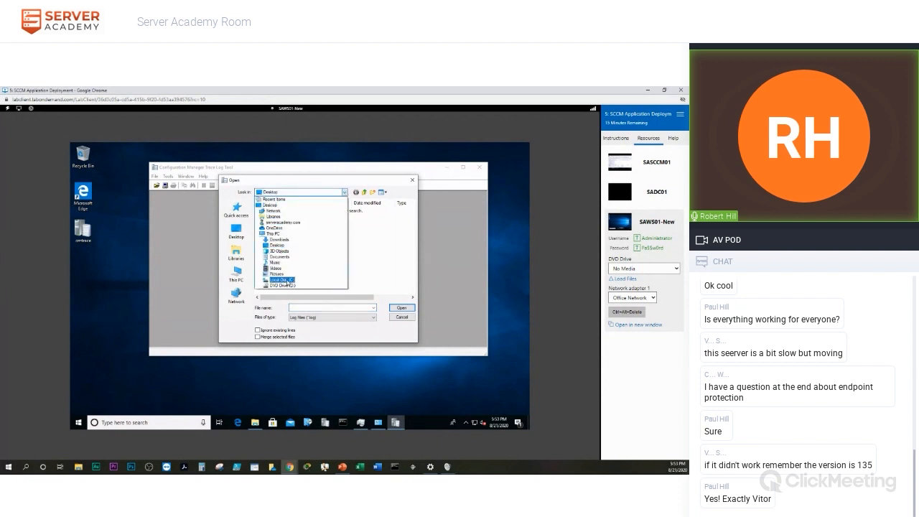
{"action": "left_click", "coordinate": [287, 280]}
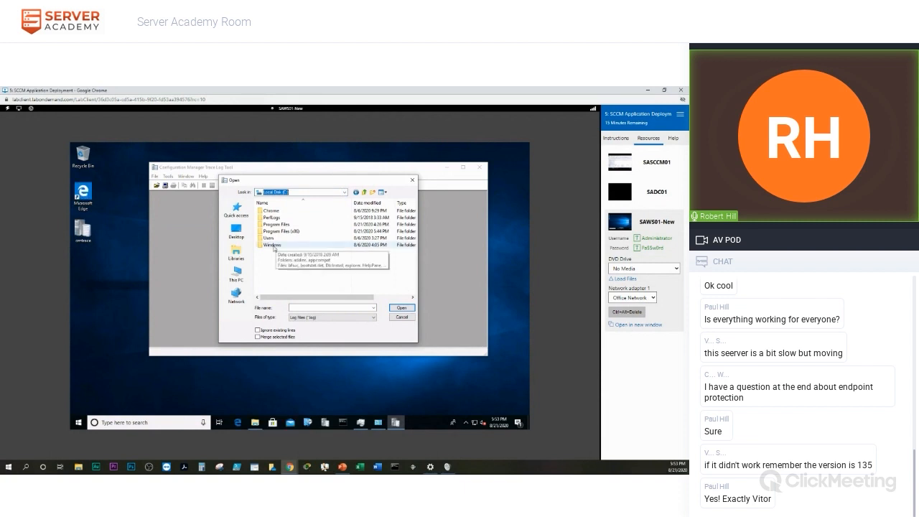
{"action": "double_click", "coordinate": [274, 246]}
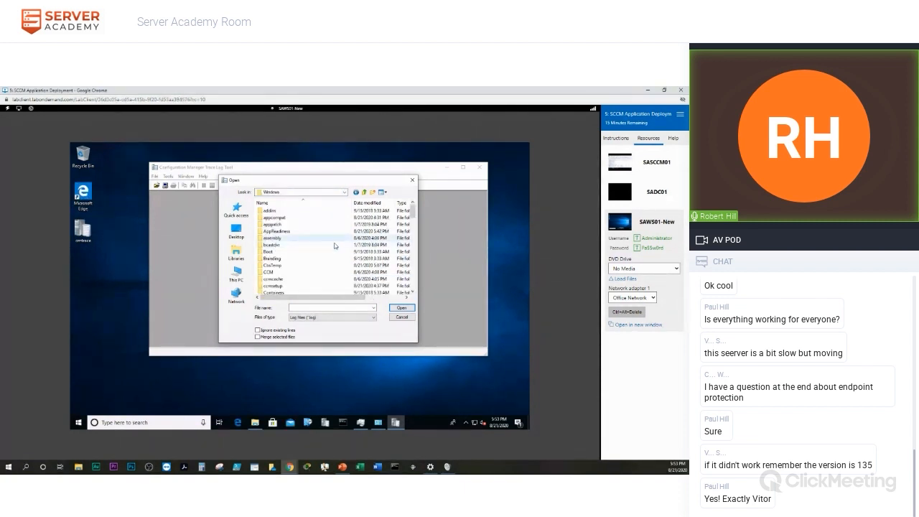
{"action": "double_click", "coordinate": [273, 273]}
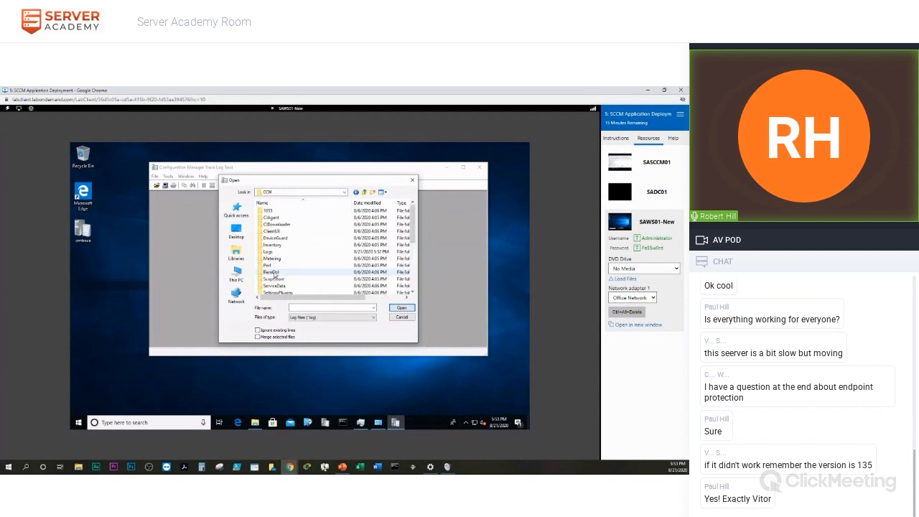
{"action": "scroll", "coordinate": [320, 246], "scroll_direction": "down", "scroll_amount": 2}
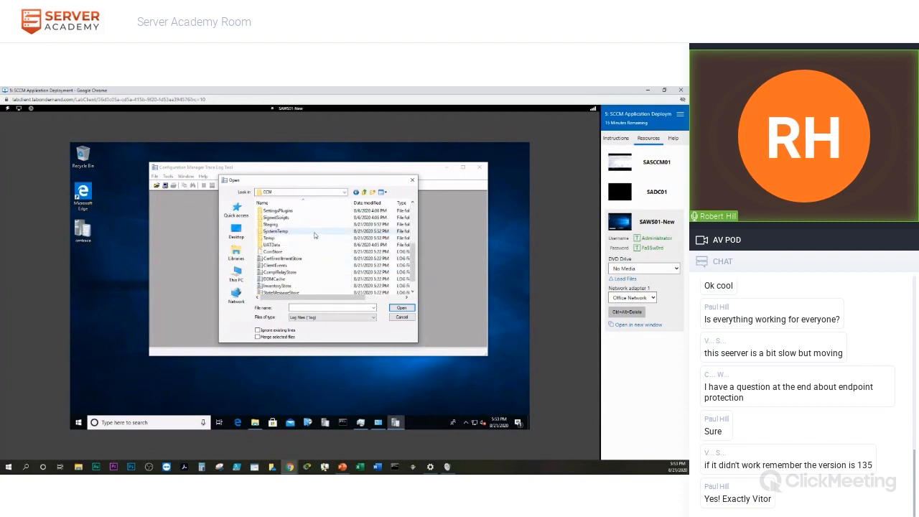
{"action": "scroll", "coordinate": [312, 237], "scroll_direction": "up", "scroll_amount": 2}
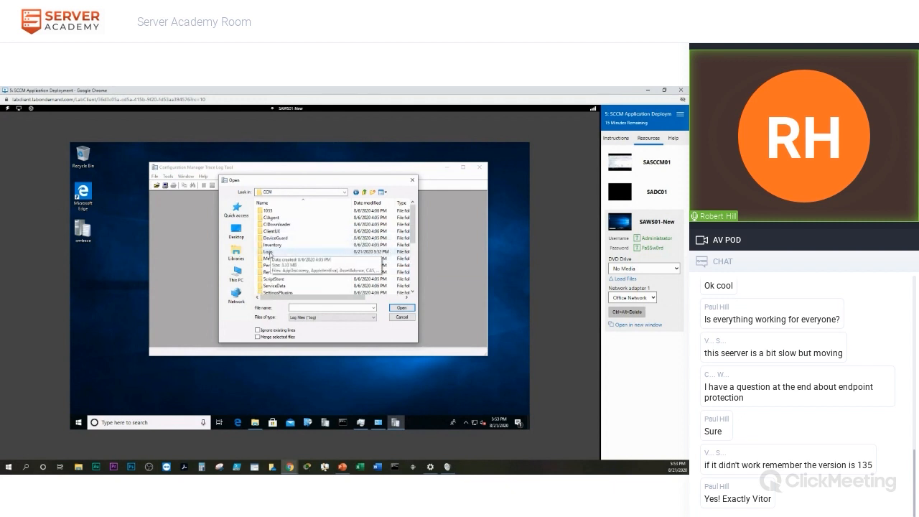
{"action": "double_click", "coordinate": [267, 252]}
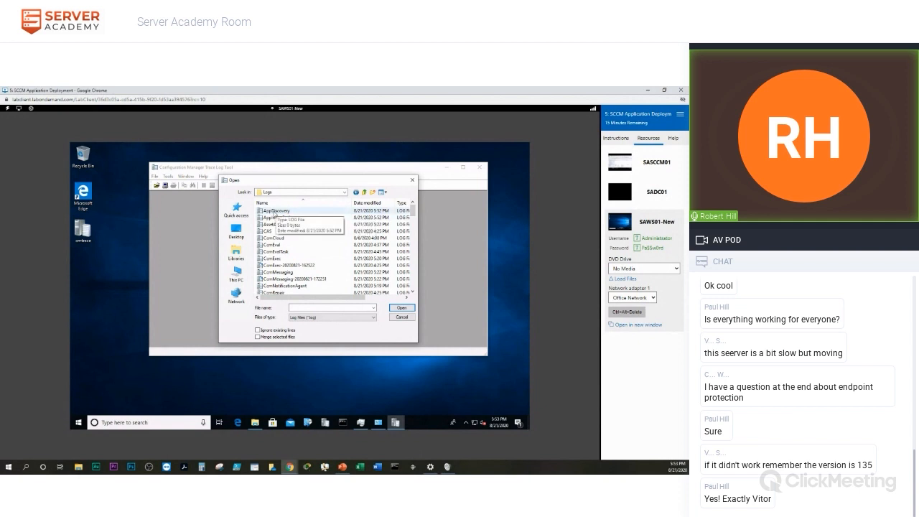
{"action": "double_click", "coordinate": [274, 211]}
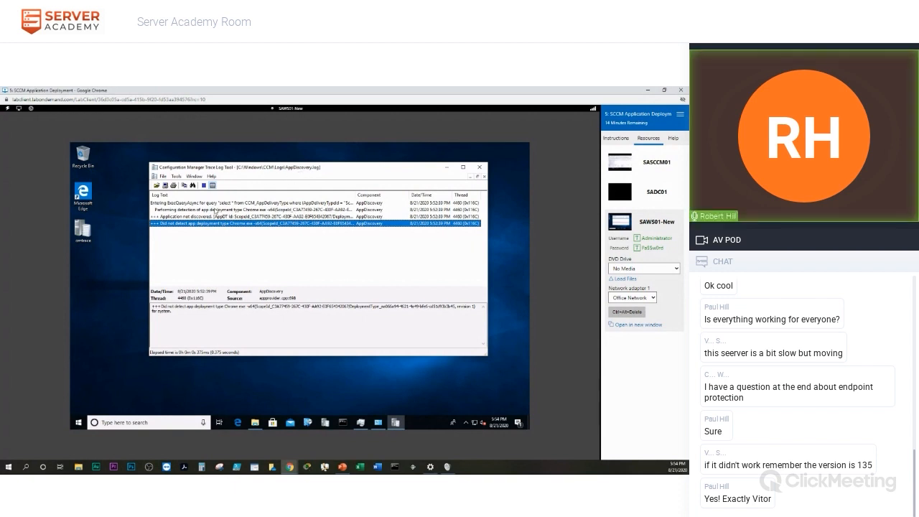
{"action": "left_click", "coordinate": [484, 177]}
{"action": "left_click", "coordinate": [157, 186]}
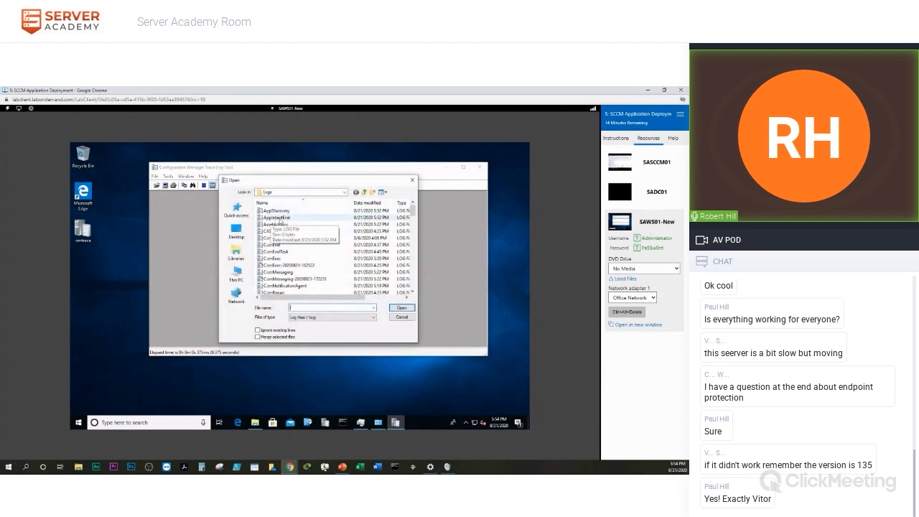
Open AppIntentEval.log, widen its Log Text column, and minimize CMTrace.
{"action": "left_click", "coordinate": [277, 217]}
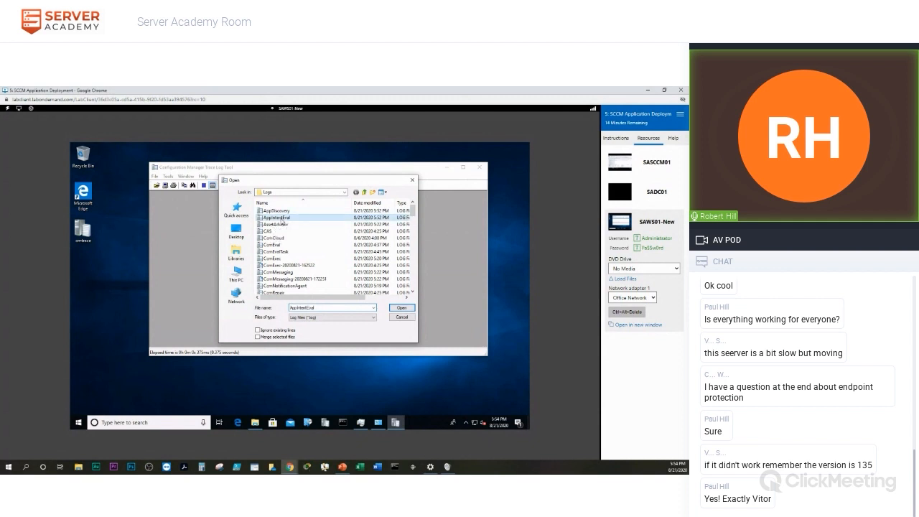
{"action": "double_click", "coordinate": [282, 221]}
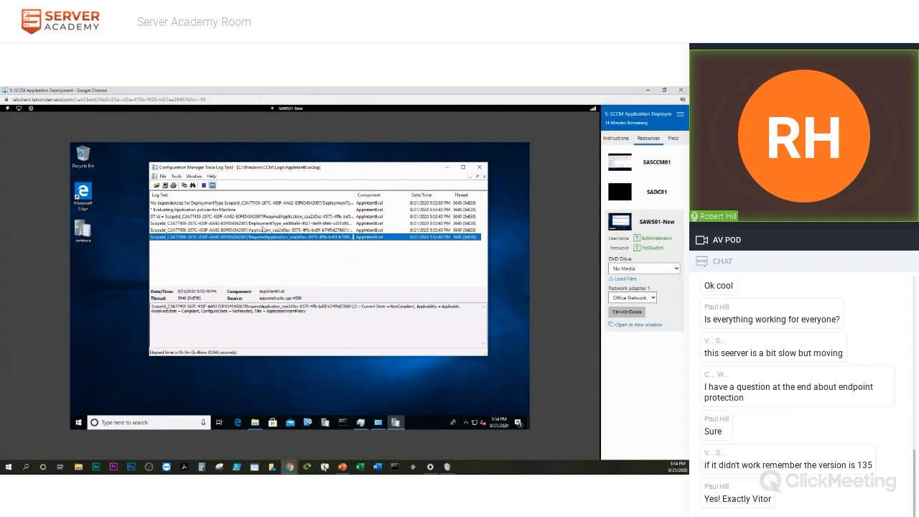
{"action": "left_click_drag", "start_coordinate": [357, 198], "coordinate": [389, 197]}
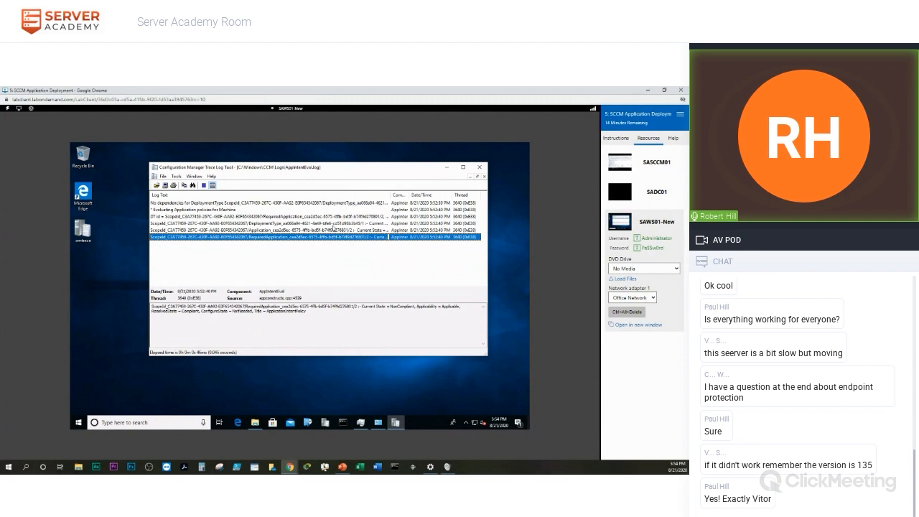
{"action": "left_click", "coordinate": [447, 169]}
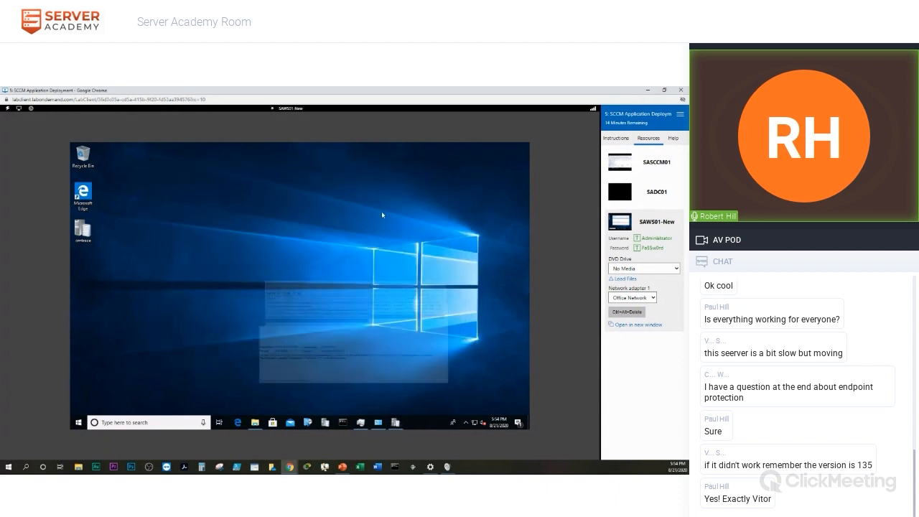
Install Google Chrome 84.0.4147.135 from its Software Center details page.
{"action": "left_click", "coordinate": [308, 423]}
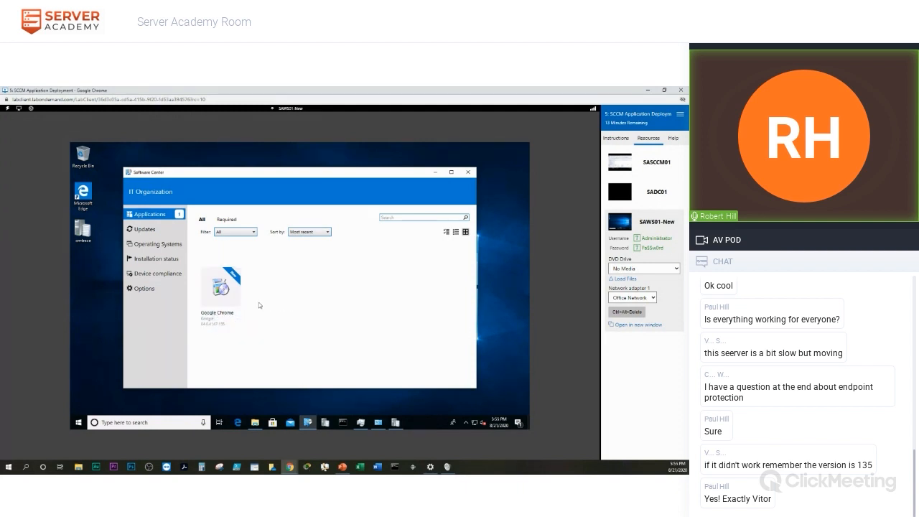
{"action": "left_click", "coordinate": [221, 289]}
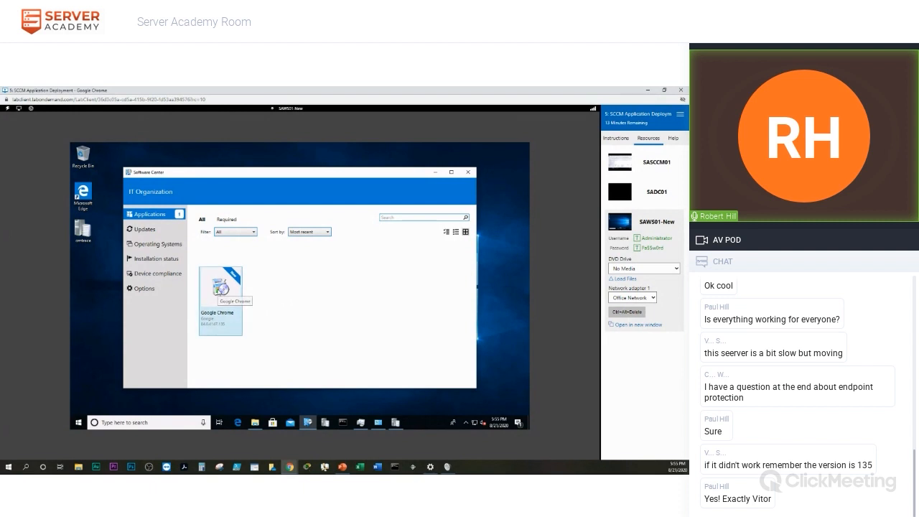
{"action": "left_click", "coordinate": [264, 267]}
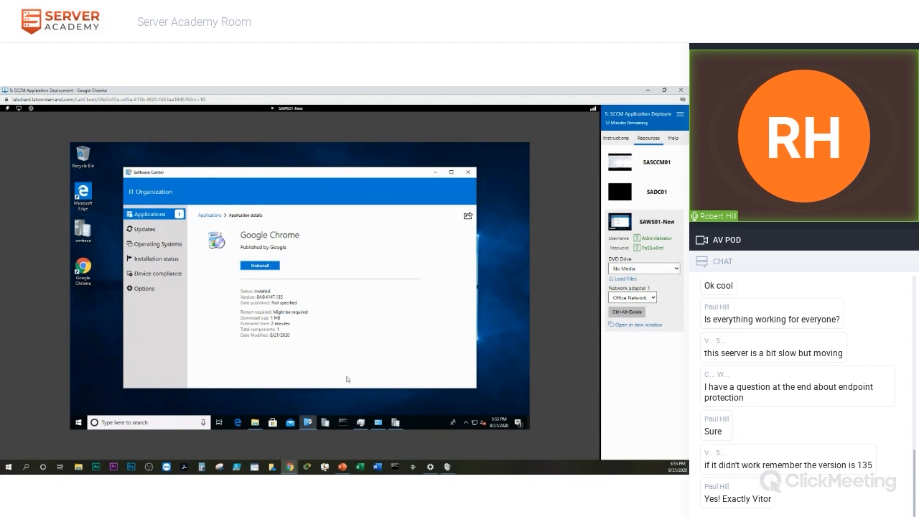
{"action": "left_click", "coordinate": [325, 423]}
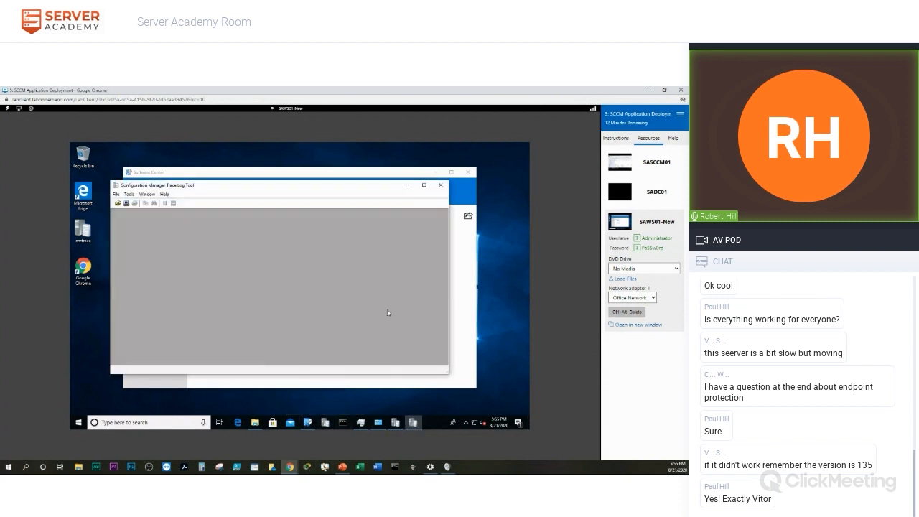
Load AppEnforce.log from the CCM Logs folder in CMTrace.
{"action": "left_click", "coordinate": [117, 204]}
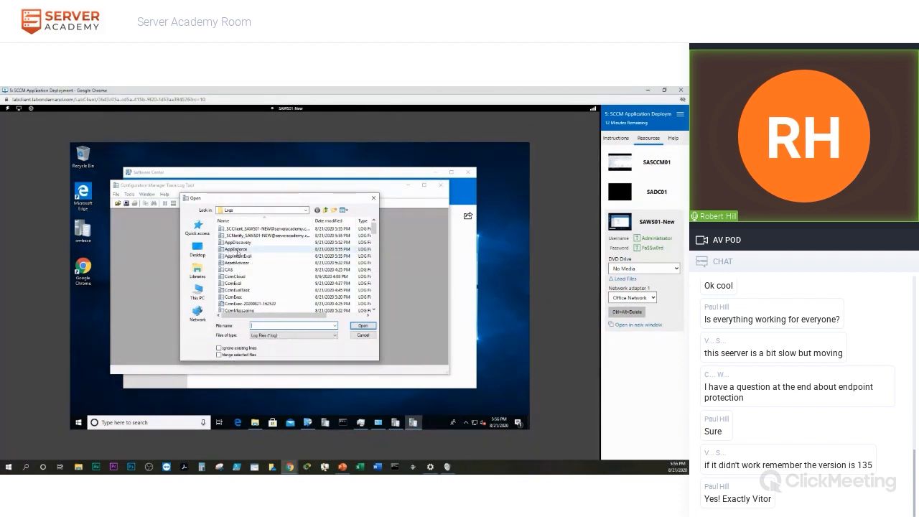
{"action": "double_click", "coordinate": [238, 250]}
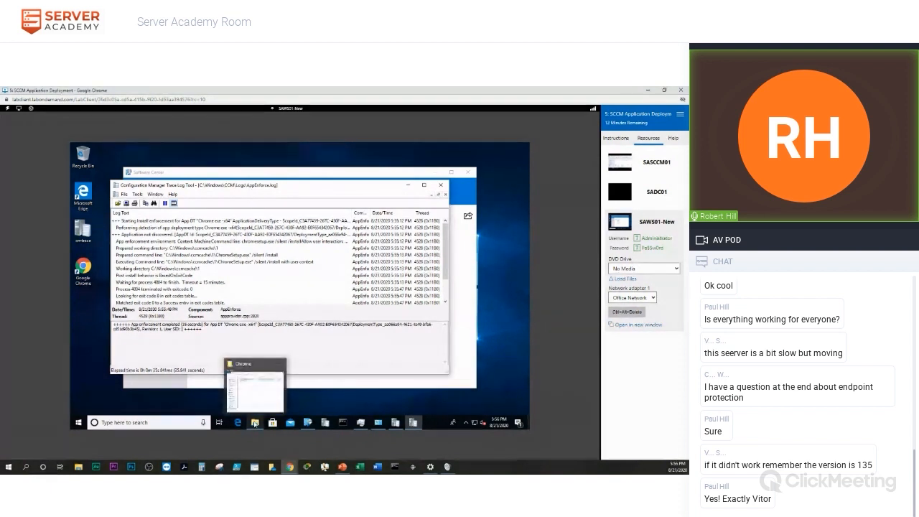
Confirm the ChromeSetup installer is cached in C:\Windows\ccmcache\1, then close Explorer.
{"action": "left_click", "coordinate": [255, 423]}
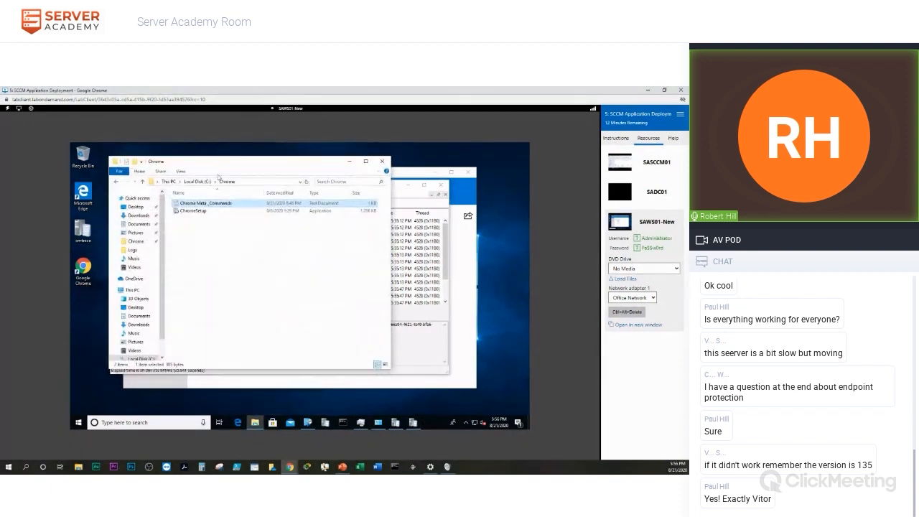
{"action": "left_click_drag", "start_coordinate": [210, 167], "coordinate": [348, 175]}
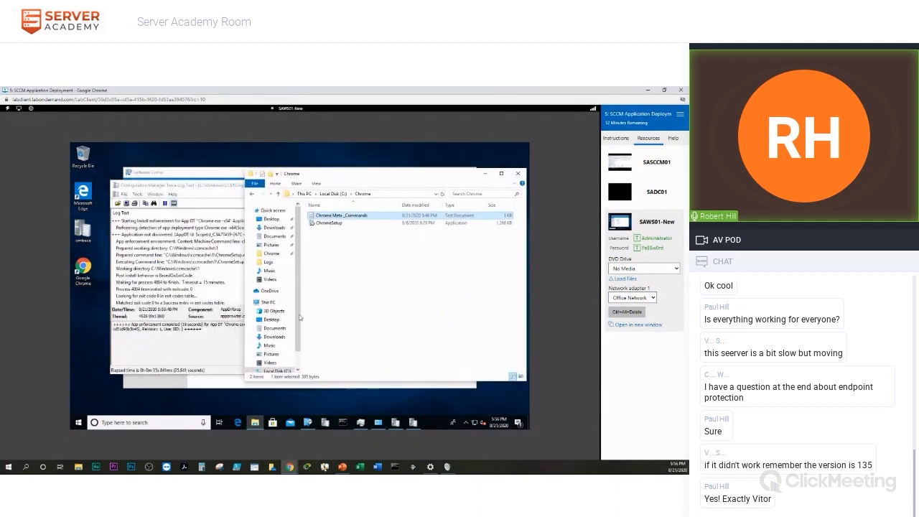
{"action": "scroll", "coordinate": [300, 320], "scroll_direction": "down", "scroll_amount": 1}
{"action": "left_click", "coordinate": [276, 348]}
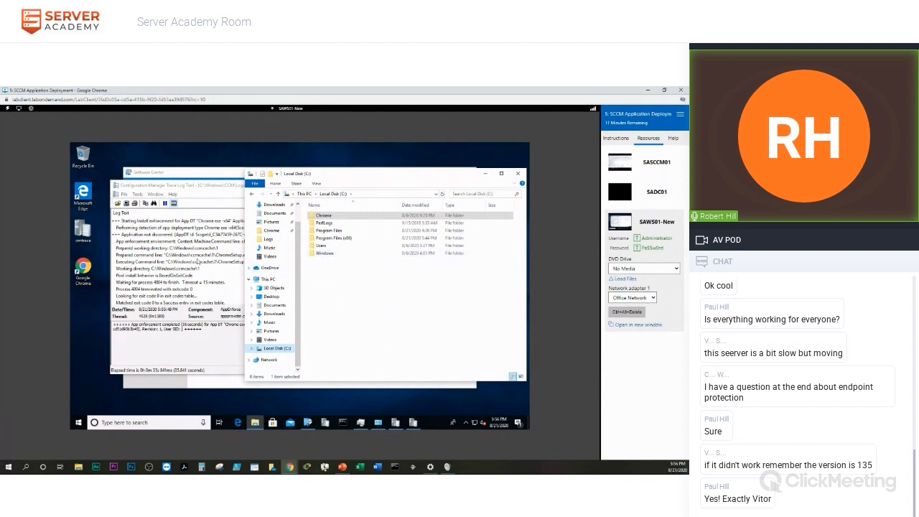
{"action": "left_click", "coordinate": [321, 253]}
{"action": "double_click", "coordinate": [322, 253]}
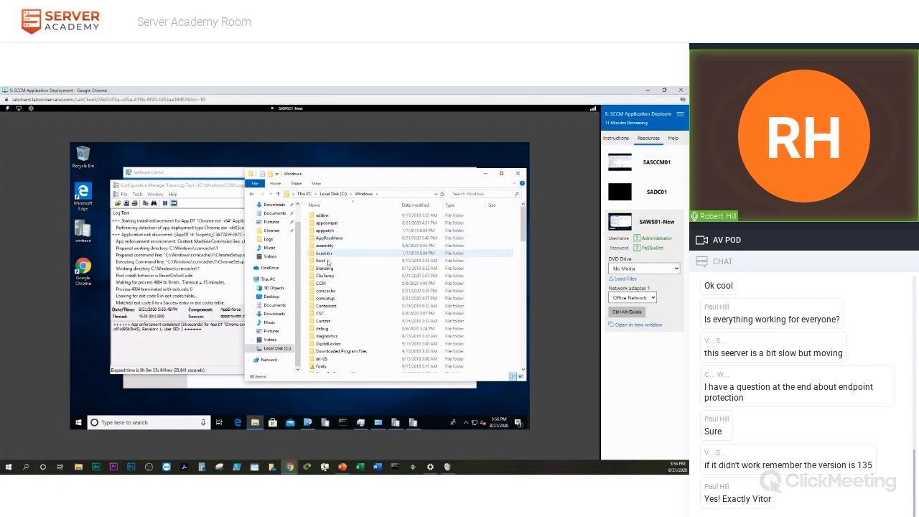
{"action": "double_click", "coordinate": [329, 290]}
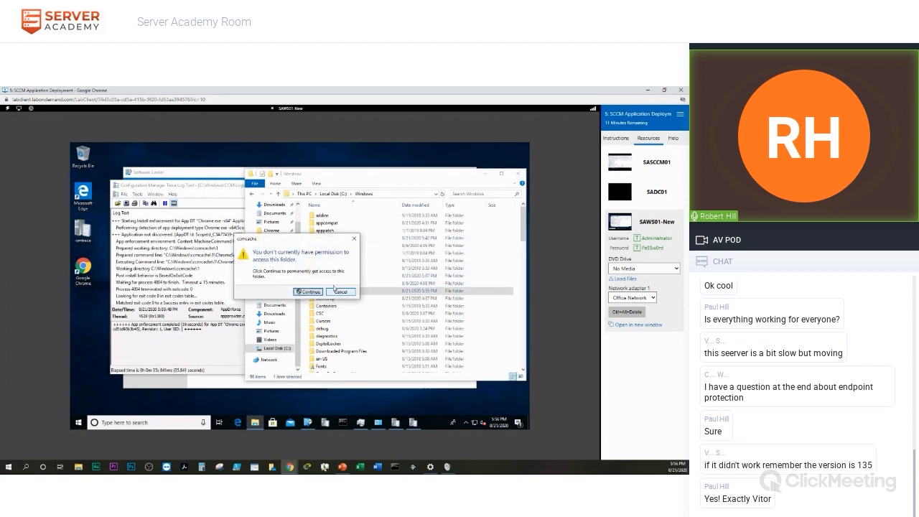
{"action": "left_click", "coordinate": [305, 293]}
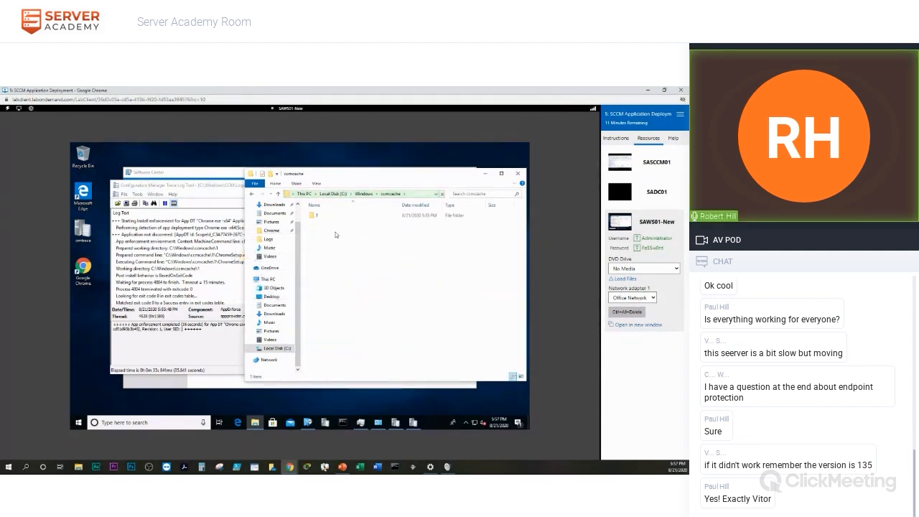
{"action": "double_click", "coordinate": [311, 216]}
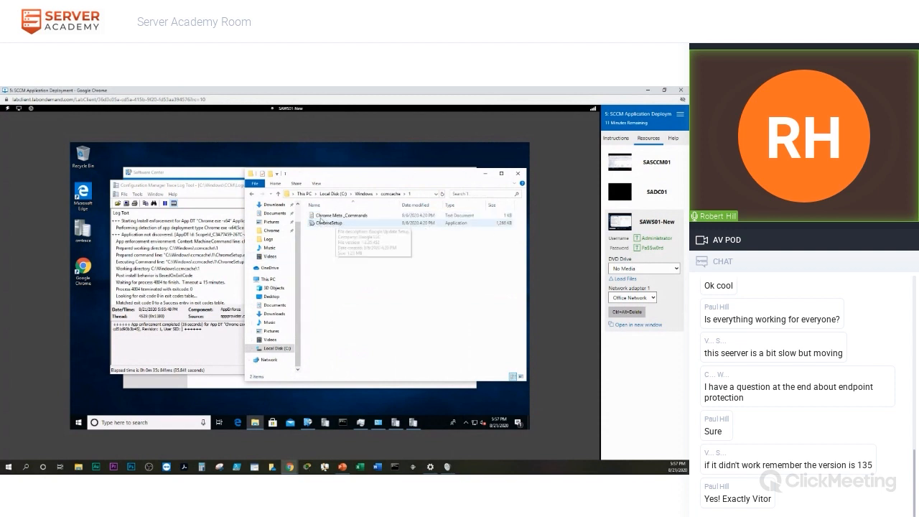
{"action": "left_click", "coordinate": [521, 174]}
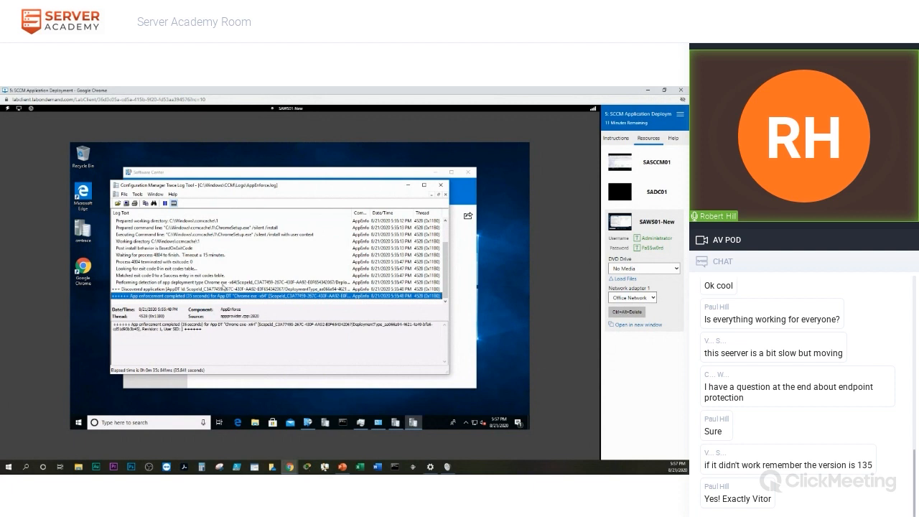
Close CMTrace and Software Center, and extend the lab session by 15 minutes.
{"action": "left_click", "coordinate": [441, 187]}
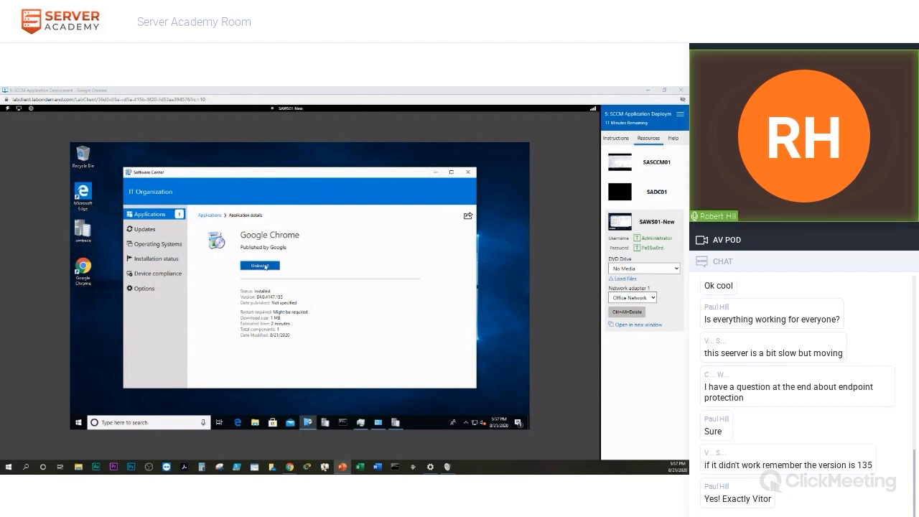
{"action": "left_click", "coordinate": [468, 175]}
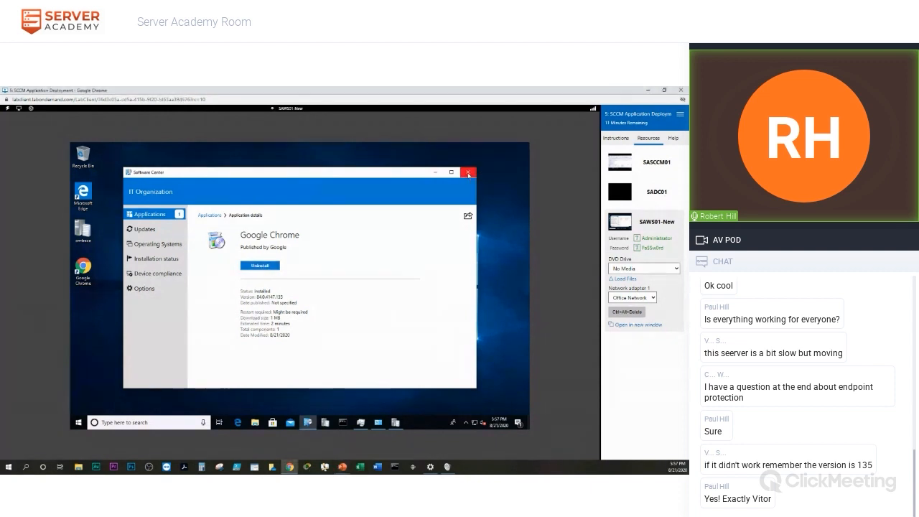
{"action": "left_click", "coordinate": [636, 406]}
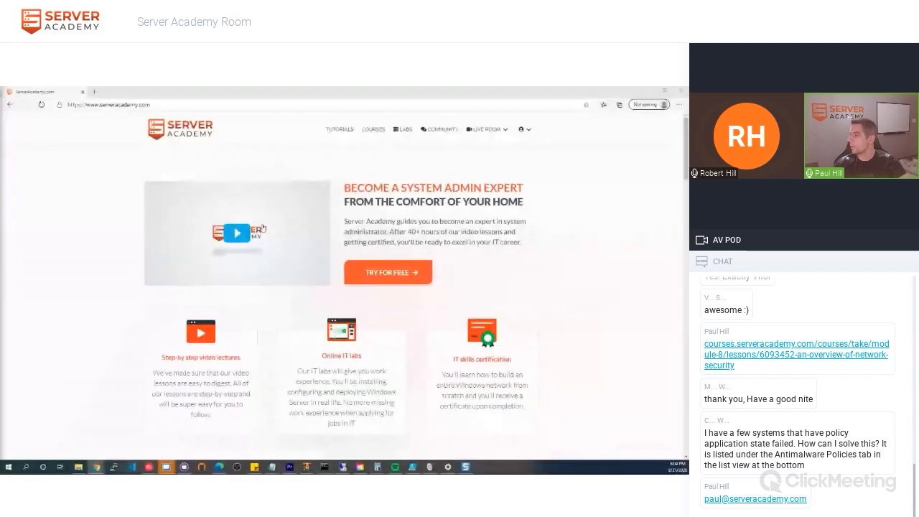
Sign in to Server Academy and open the Live Room webinar recordings page.
{"action": "mouse_move", "coordinate": [524, 132]}
{"action": "mouse_move", "coordinate": [474, 134]}
{"action": "left_click", "coordinate": [490, 148]}
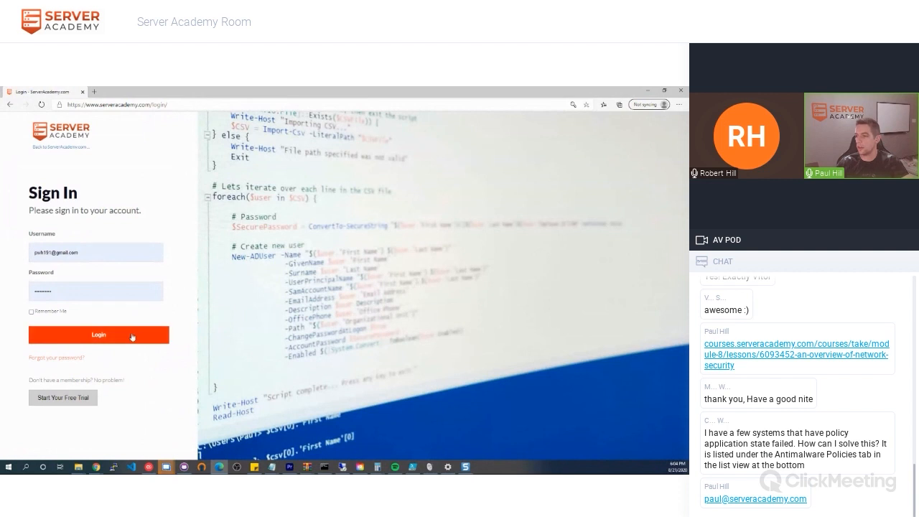
{"action": "left_click", "coordinate": [132, 336]}
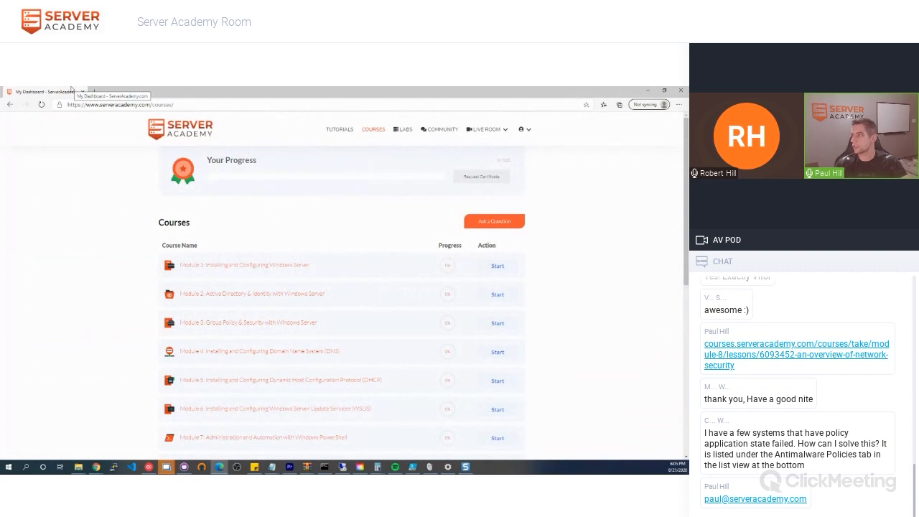
{"action": "left_click", "coordinate": [481, 147]}
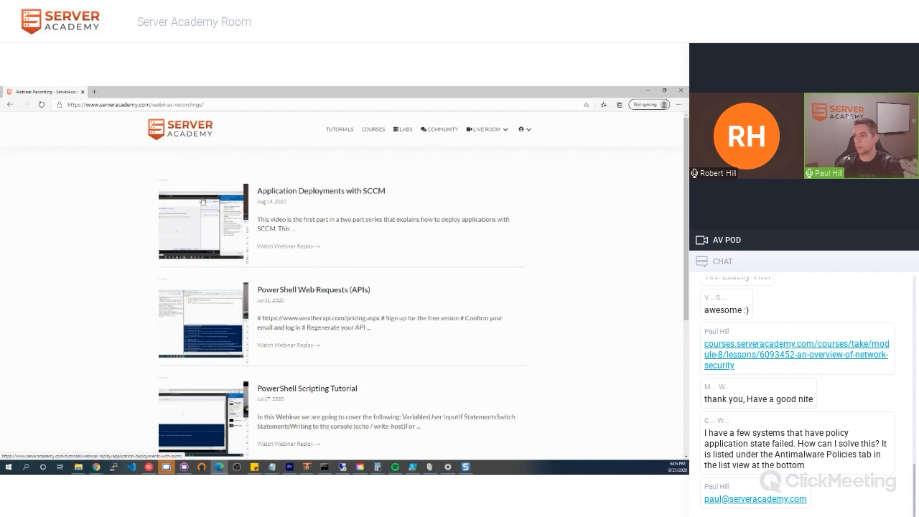
Browse the recordings list, then switch to the WooCommerce Subscriptions admin page.
{"action": "scroll", "coordinate": [208, 208], "scroll_direction": "down", "scroll_amount": 4}
{"action": "scroll", "coordinate": [223, 230], "scroll_direction": "up", "scroll_amount": 3}
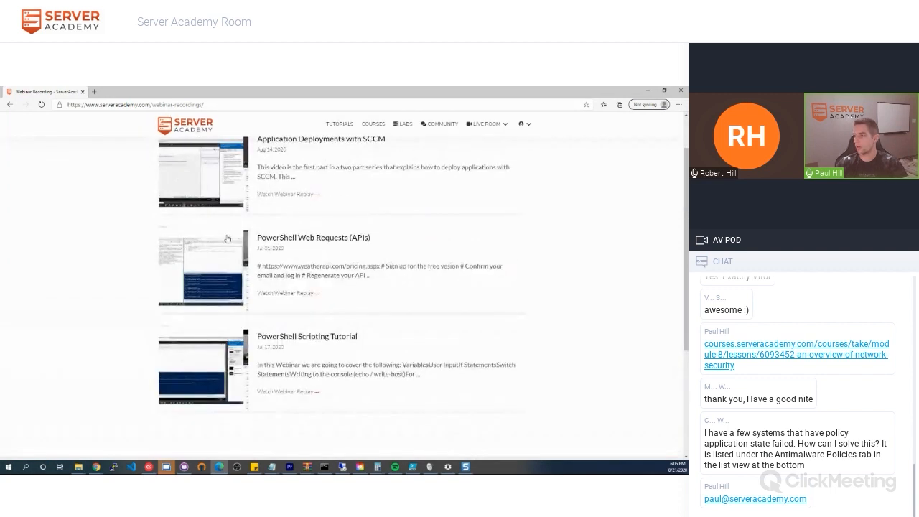
{"action": "scroll", "coordinate": [227, 239], "scroll_direction": "up", "scroll_amount": 1}
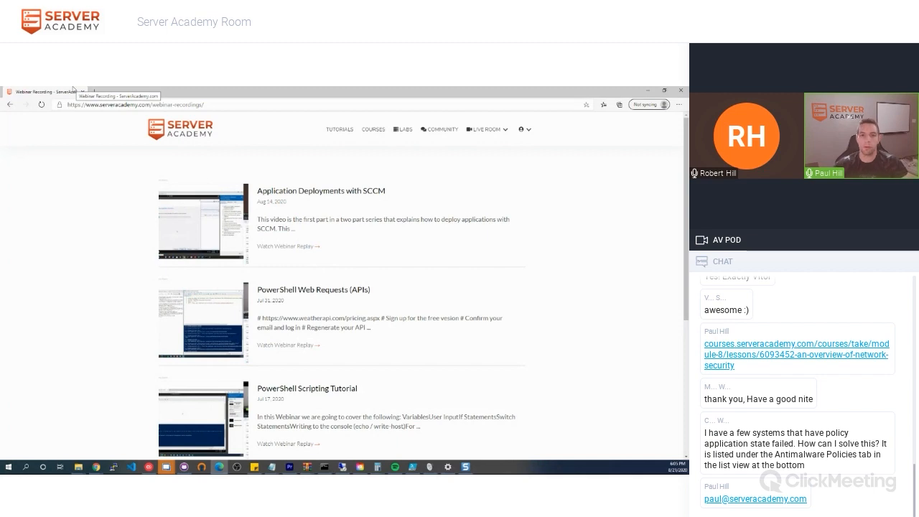
{"action": "key", "text": "alt+Tab"}
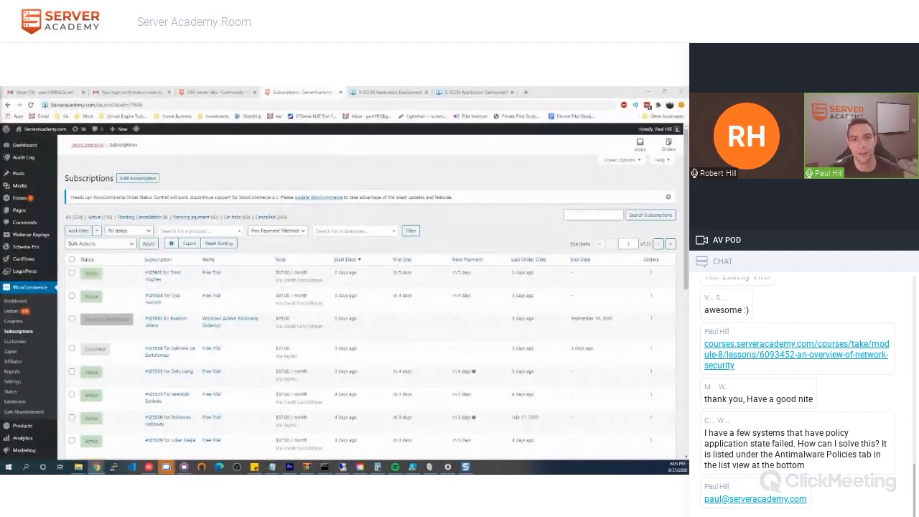